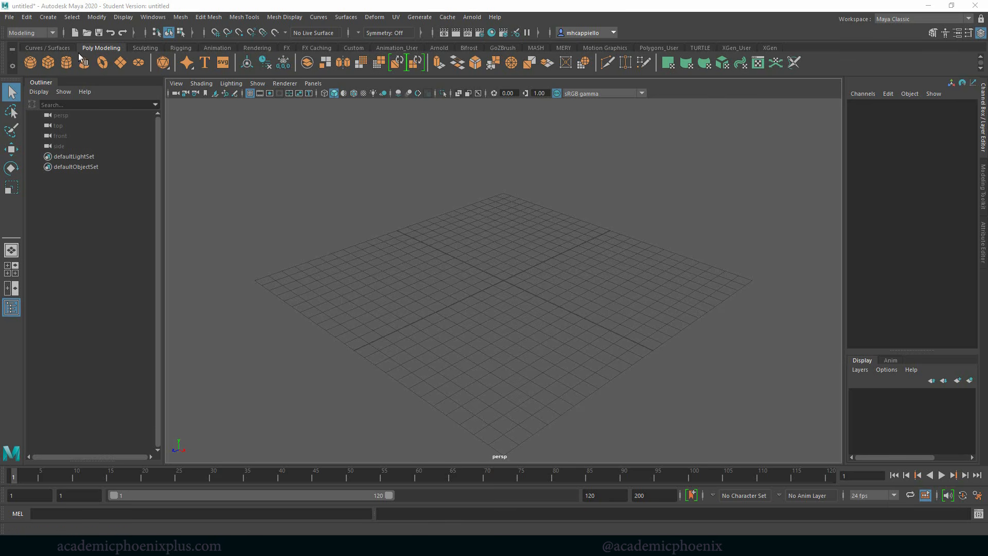
Create a polygon cube, scale it uniformly to about 4.8, and raise it to about 2.78 in Y
click(49, 61)
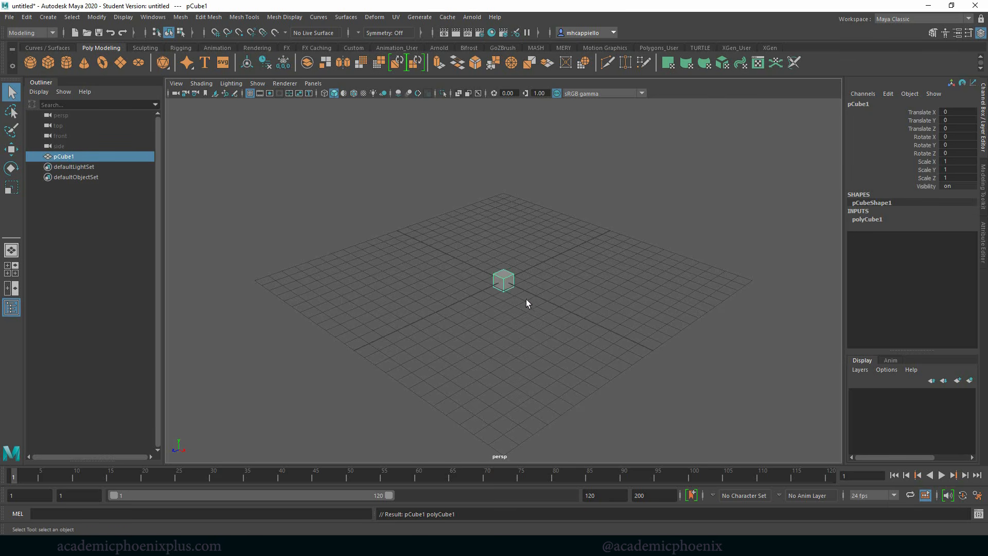
key(w)
drag(504, 248, 504, 232)
key(r)
drag(505, 275, 545, 274)
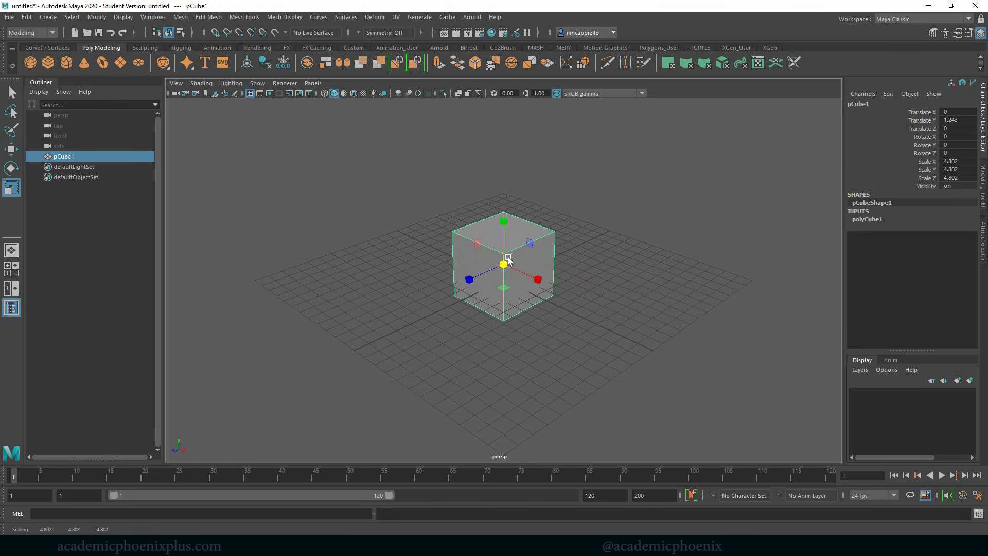
key(w)
drag(503, 219, 510, 197)
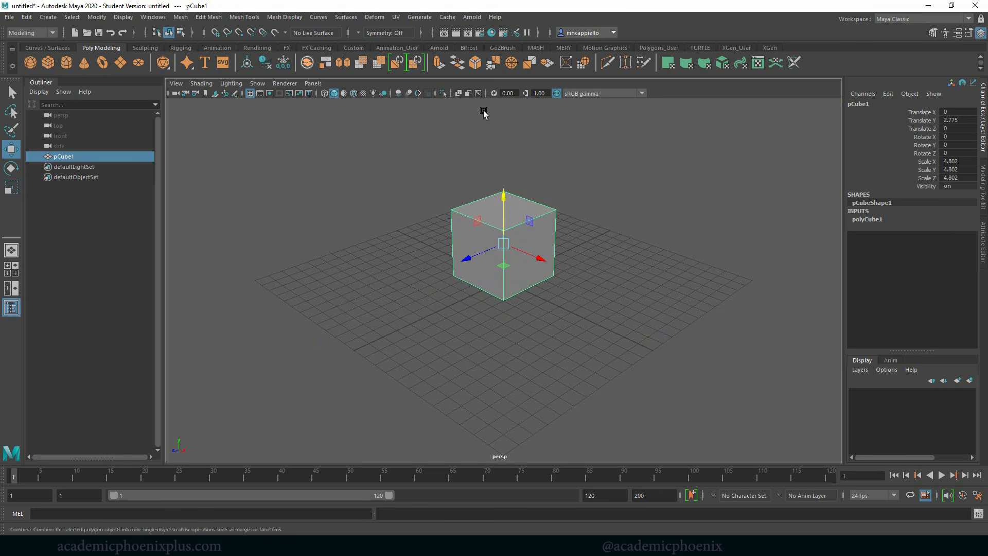
Delete the cube's construction history and freeze its transformations
click(265, 63)
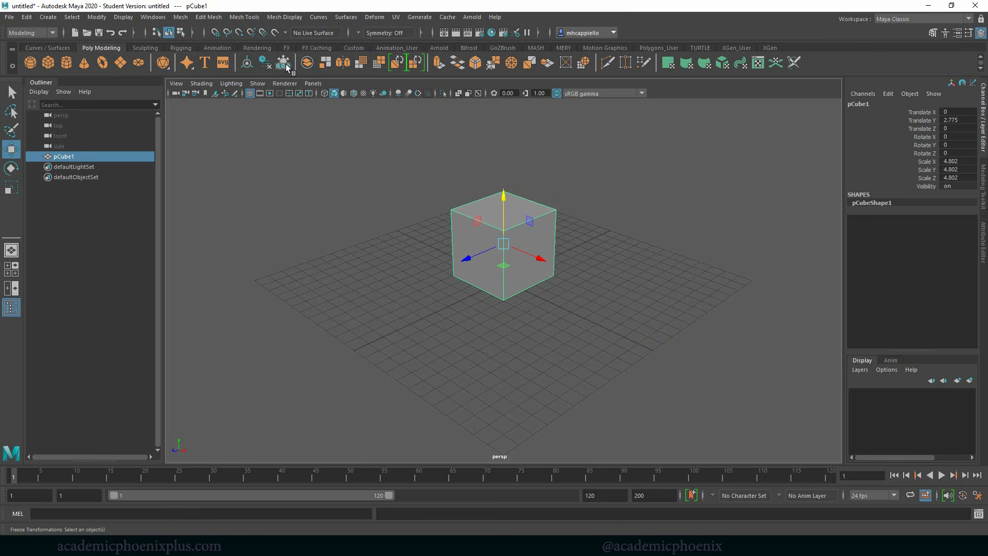
click(283, 62)
drag(929, 161, 925, 179)
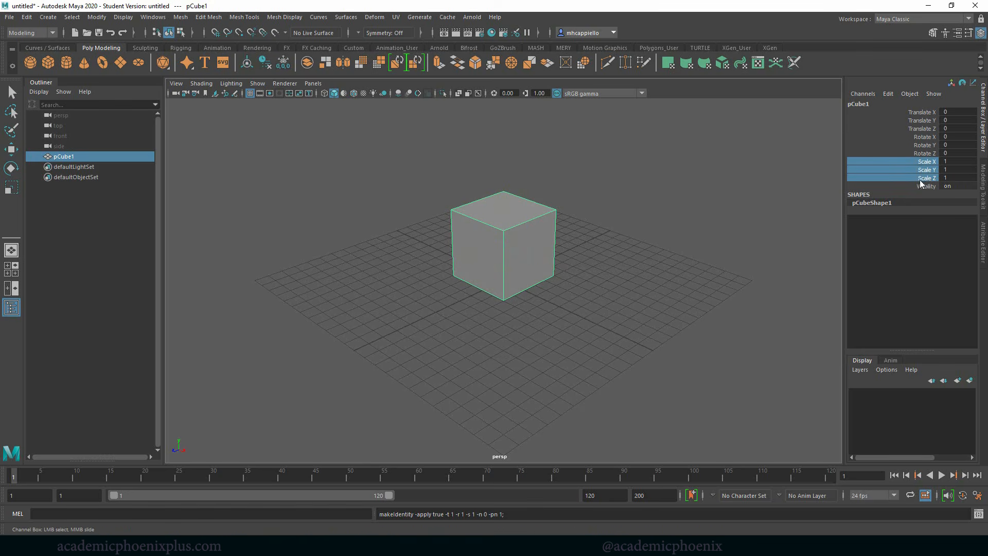
Open the UV Editor for the selected cube
alt+drag(493, 286, 532, 264)
alt+drag(582, 229, 755, 270)
alt+right_drag(755, 269, 635, 236)
alt+drag(635, 236, 562, 243)
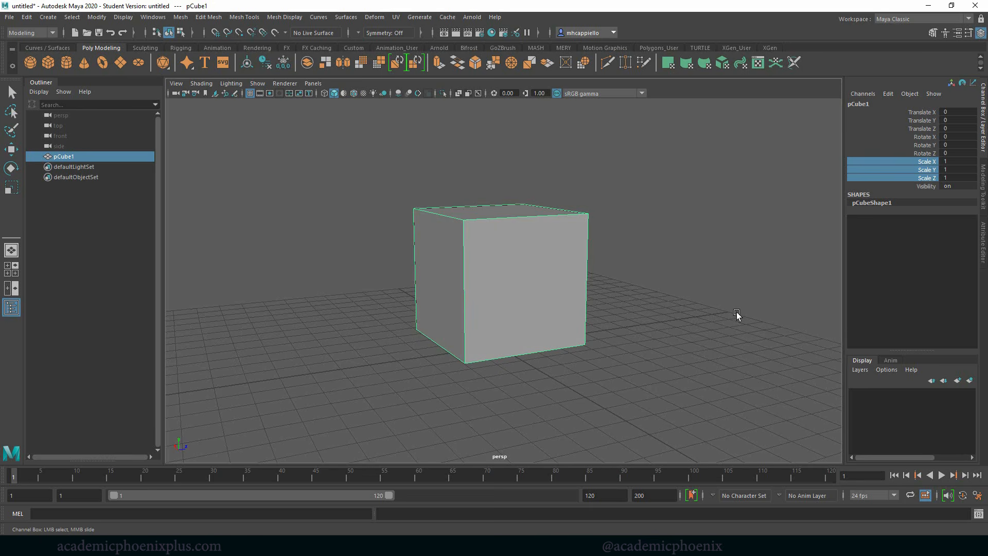
alt+drag(566, 286, 519, 283)
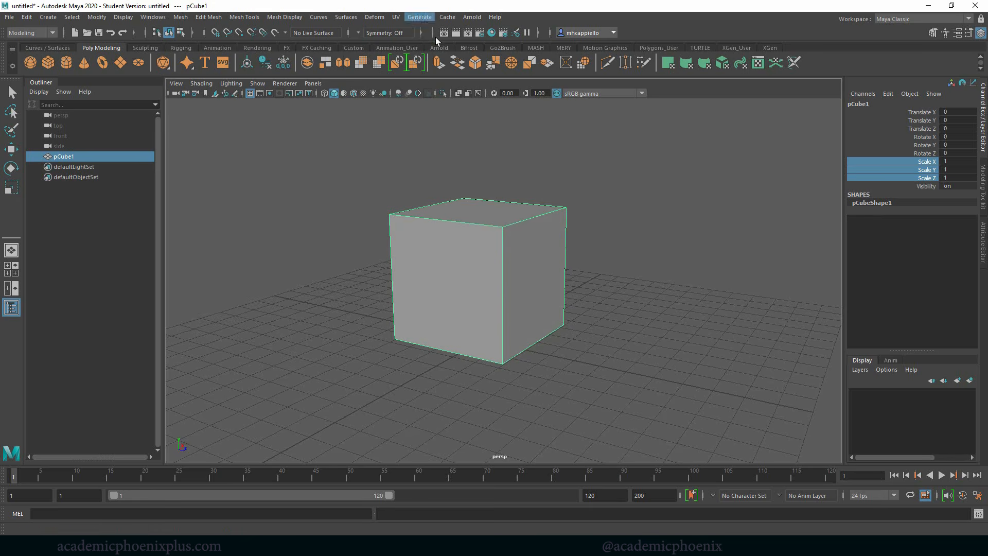
click(397, 18)
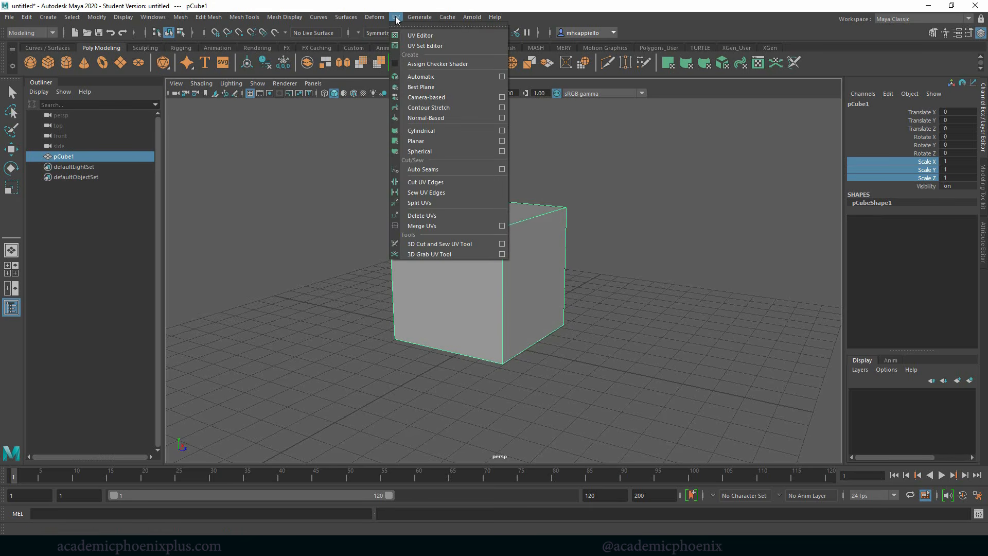
click(443, 35)
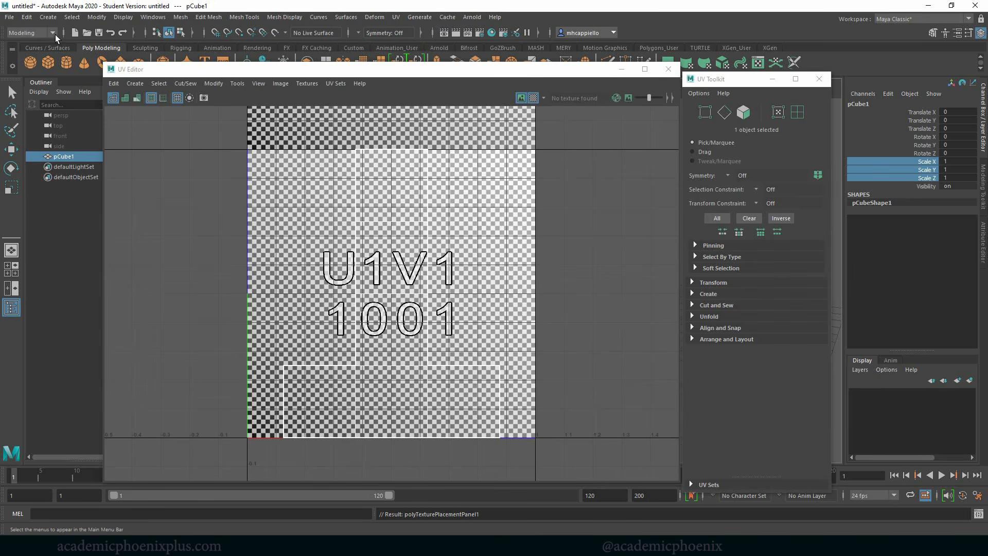
Switch the menu set to Rigging and Animation, and return it to Modeling
click(56, 33)
click(54, 32)
click(53, 32)
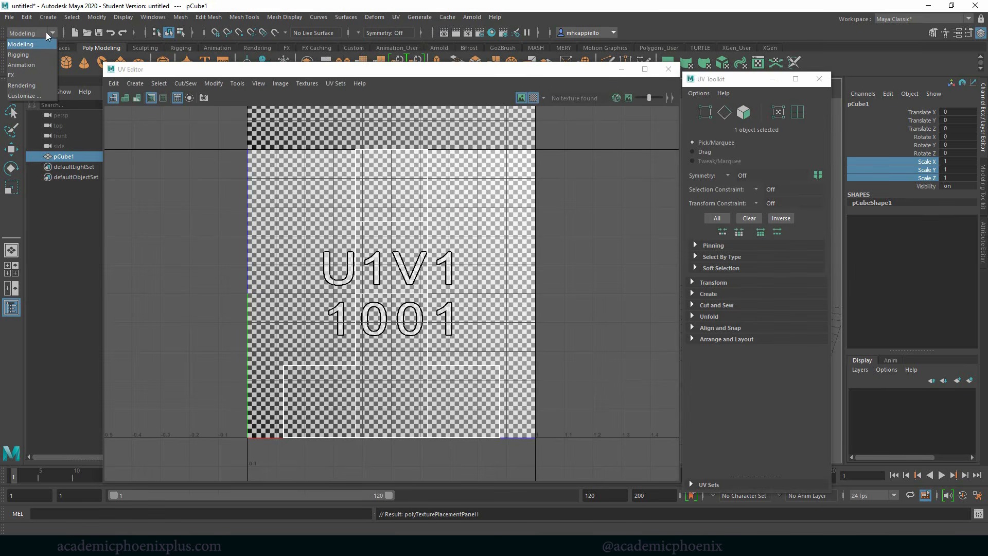
click(54, 32)
click(54, 33)
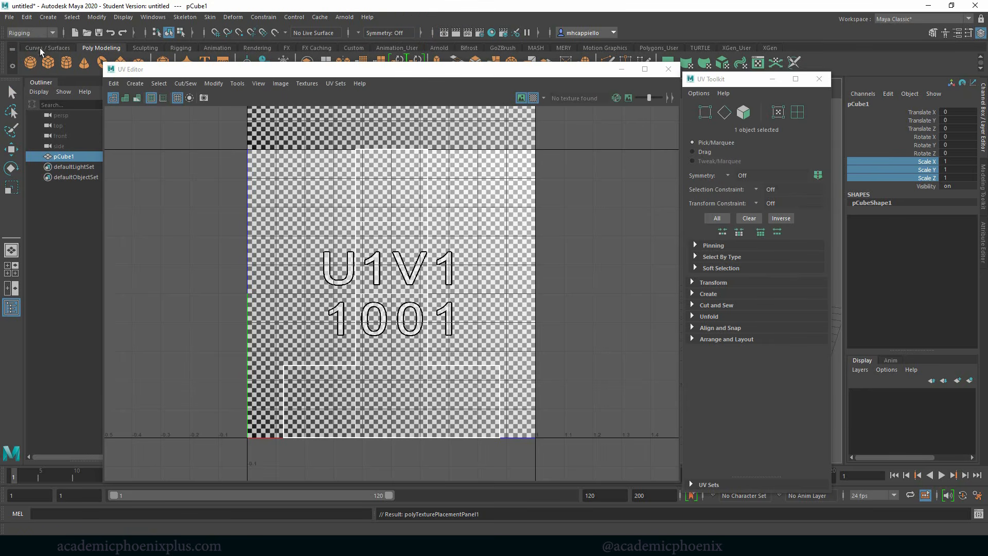
click(38, 53)
click(54, 34)
click(36, 65)
click(54, 34)
click(42, 45)
Move the UV Editor window away from the cube and reselect the cube to preview its checker pattern
drag(551, 73, 834, 62)
middle_drag(297, 252, 348, 258)
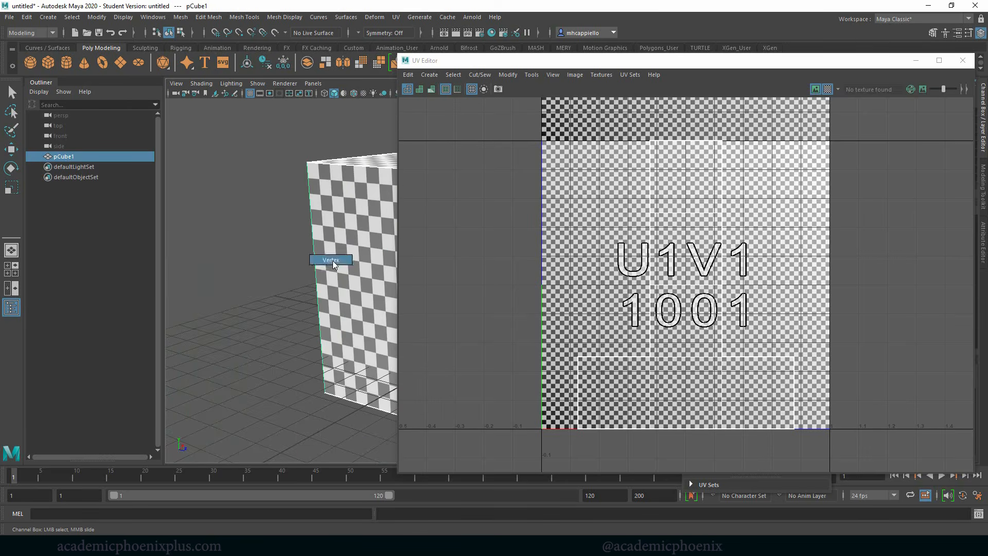
right_drag(334, 262, 340, 263)
key(ctrl+z)
key(ctrl+z)
alt+middle_drag(346, 268, 147, 283)
click(345, 381)
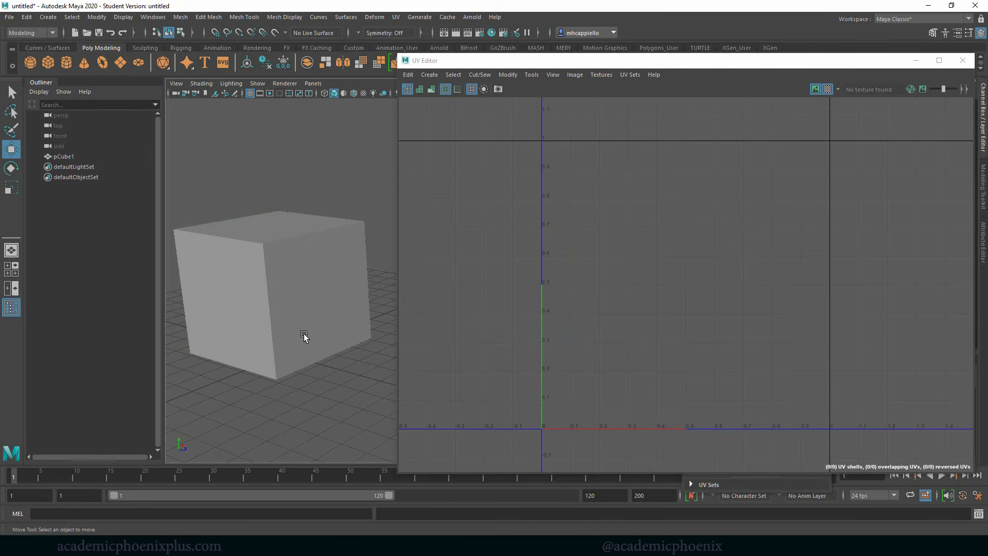
click(309, 330)
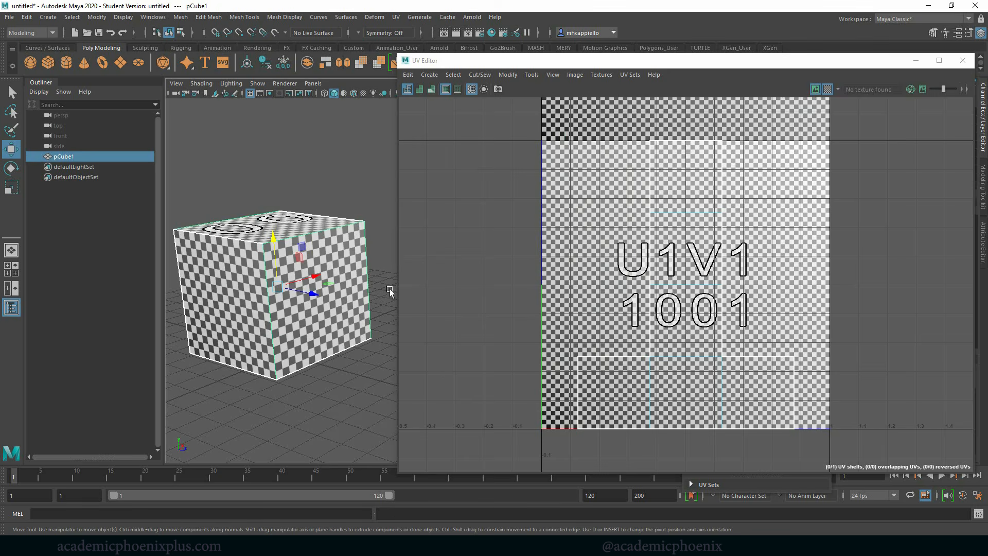
Examine the size and orientation of the checker pattern across the cube's faces
alt+drag(260, 373, 303, 381)
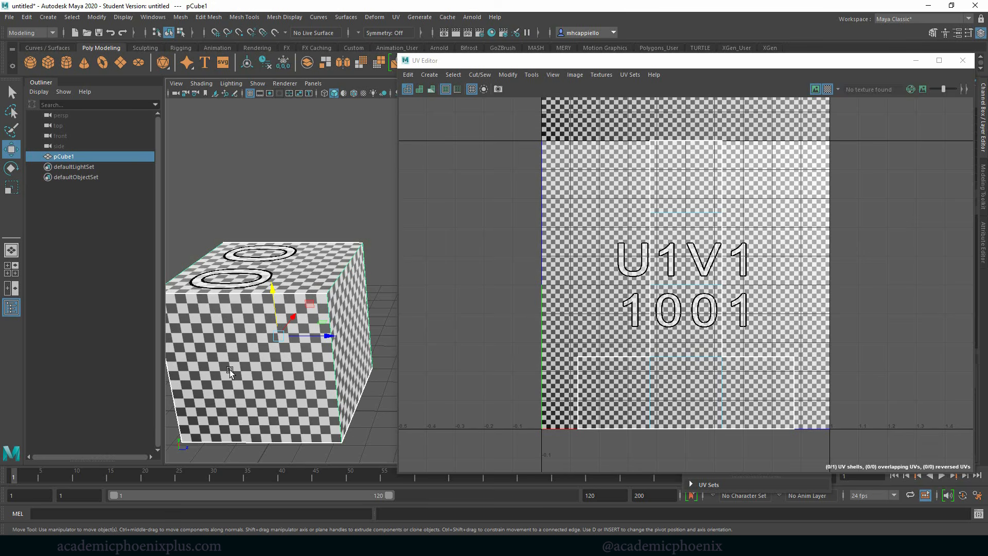
alt+middle_drag(274, 198, 323, 175)
alt+drag(322, 175, 352, 197)
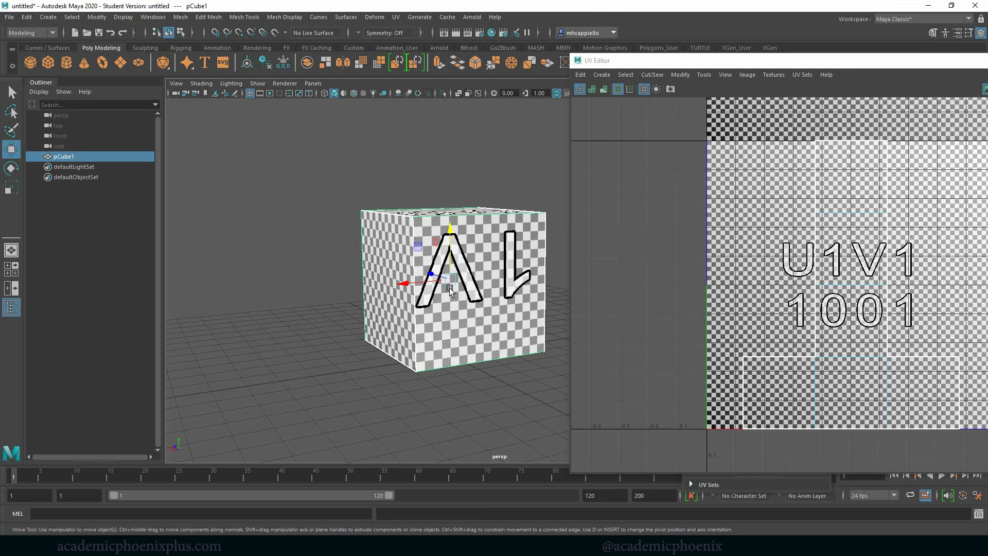
key(e)
drag(420, 247, 654, 343)
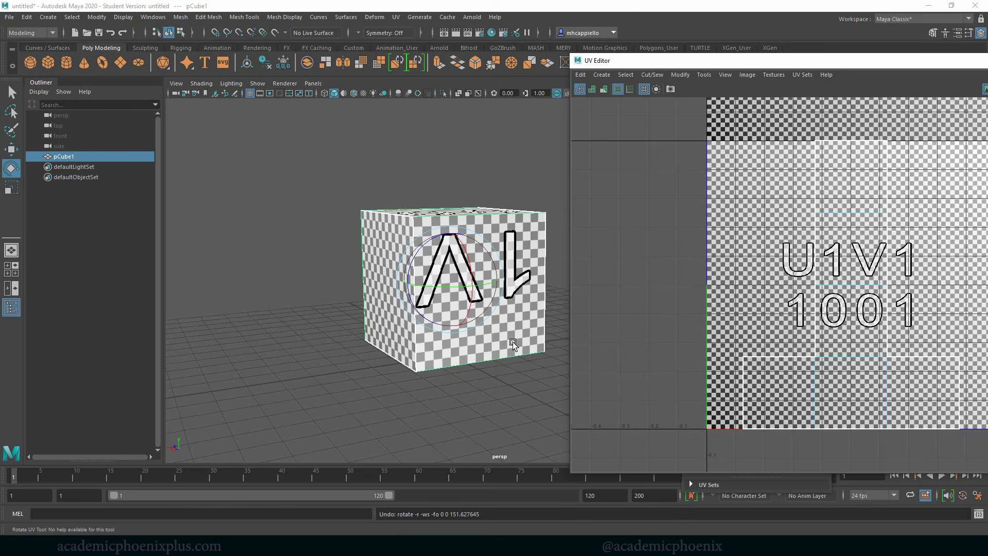
alt+drag(516, 359, 481, 270)
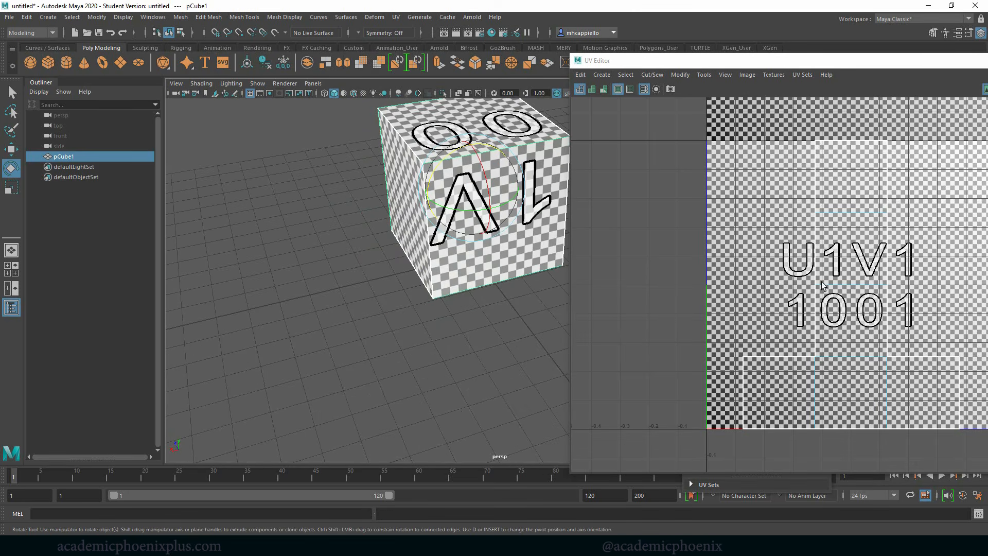
Reposition the UV Editor window and turn off its checker map display
drag(743, 63, 533, 70)
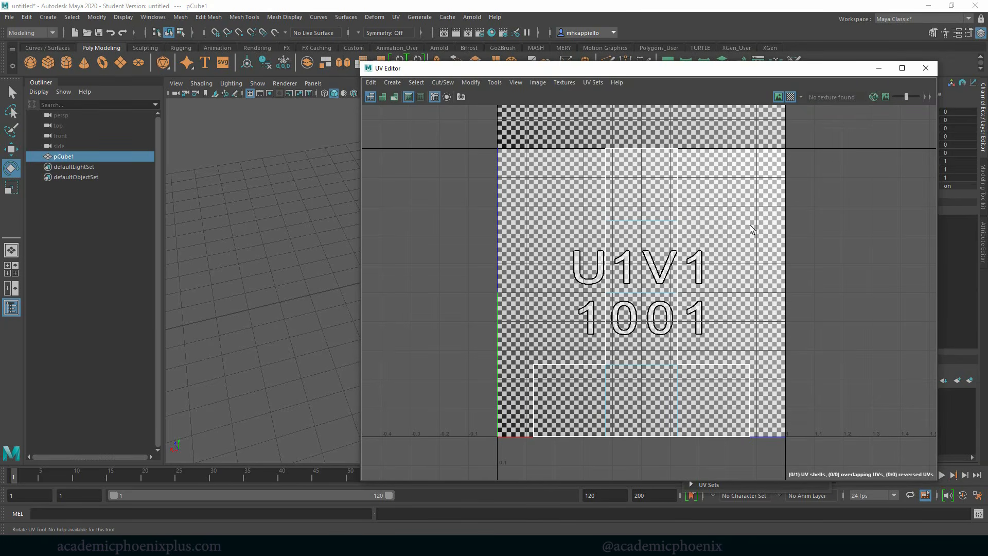
click(791, 97)
click(791, 97)
click(794, 98)
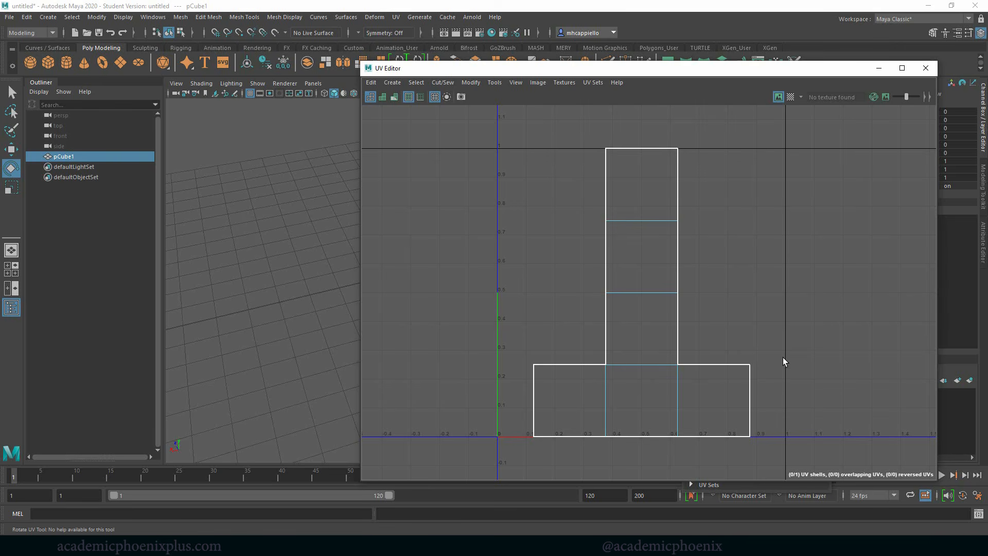
Examine the full extent of the UV grid and the cube's shell within the 0 to 1 tile
scroll(778, 359, down, 10)
alt+middle_drag(778, 357, 570, 361)
alt+right_drag(751, 383, 638, 334)
alt+middle_drag(581, 343, 539, 223)
alt+right_drag(670, 293, 706, 303)
alt+middle_drag(707, 303, 679, 417)
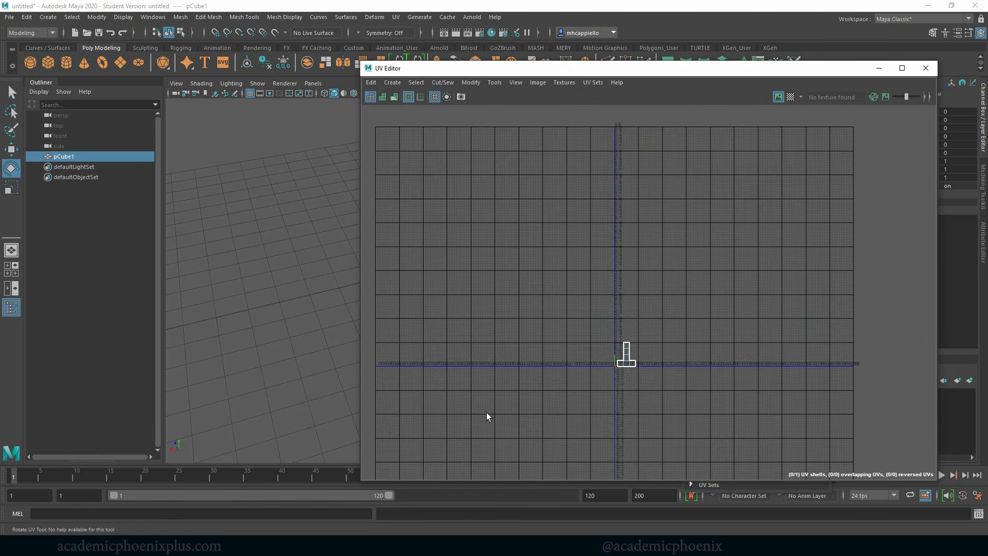
alt+middle_drag(639, 341, 657, 267)
alt+right_drag(704, 309, 958, 334)
alt+middle_drag(787, 364, 814, 339)
alt+right_drag(814, 340, 895, 304)
alt+middle_drag(743, 238, 706, 316)
alt+right_drag(706, 315, 805, 342)
alt+middle_drag(711, 309, 739, 365)
Close the floating UV Editor and UV Toolkit windows, and switch to the UV Editing workspace
drag(664, 70, 664, 73)
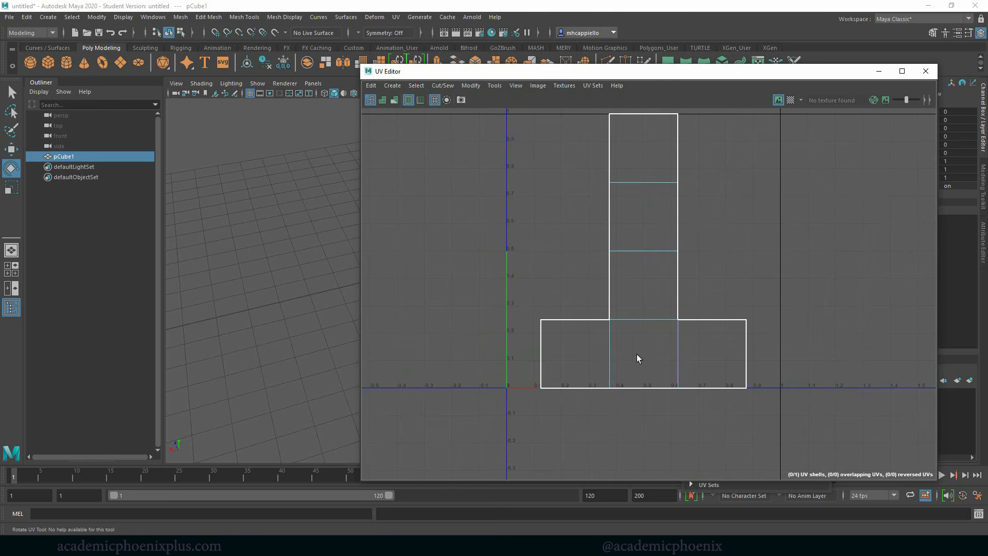
drag(651, 79, 738, 149)
alt+drag(273, 242, 194, 341)
drag(645, 144, 361, 101)
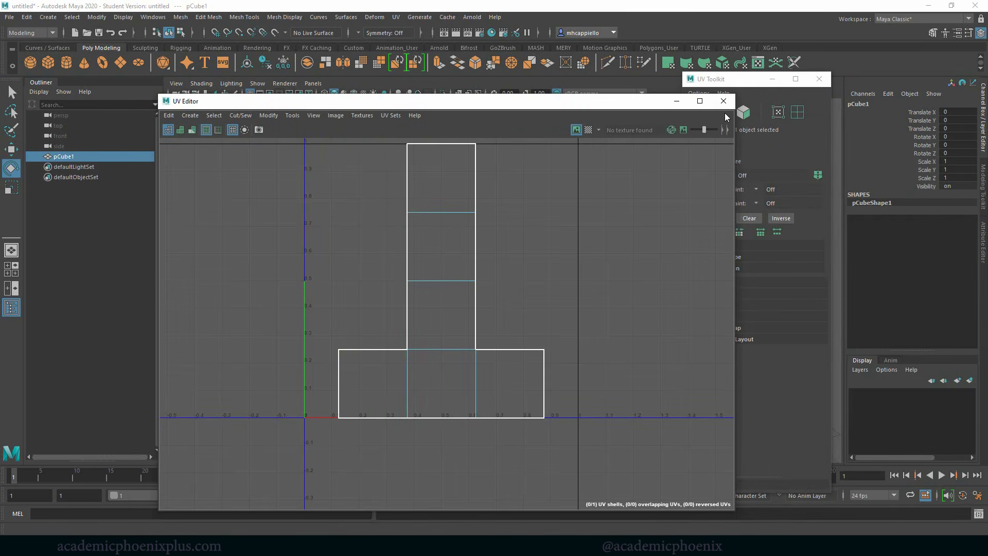
click(724, 101)
click(819, 79)
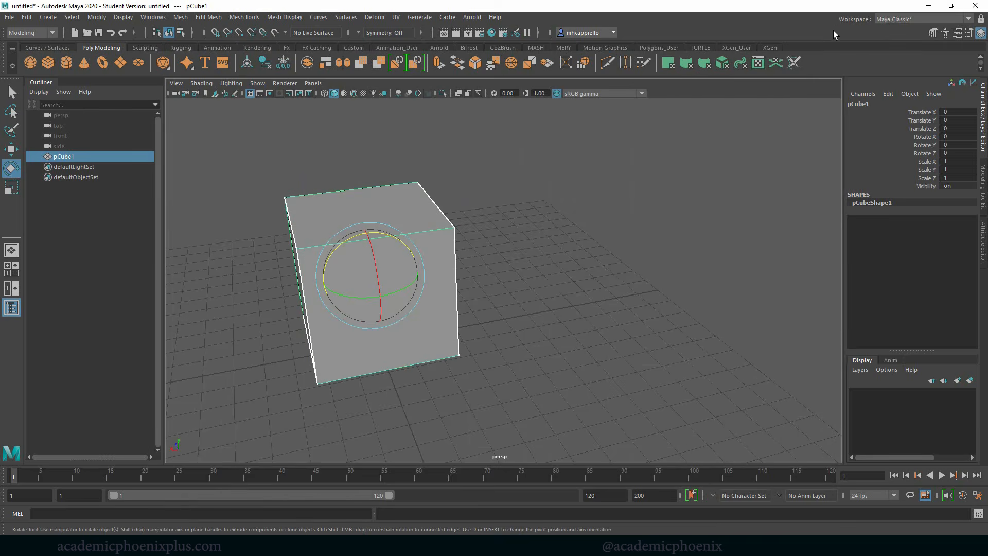
click(906, 19)
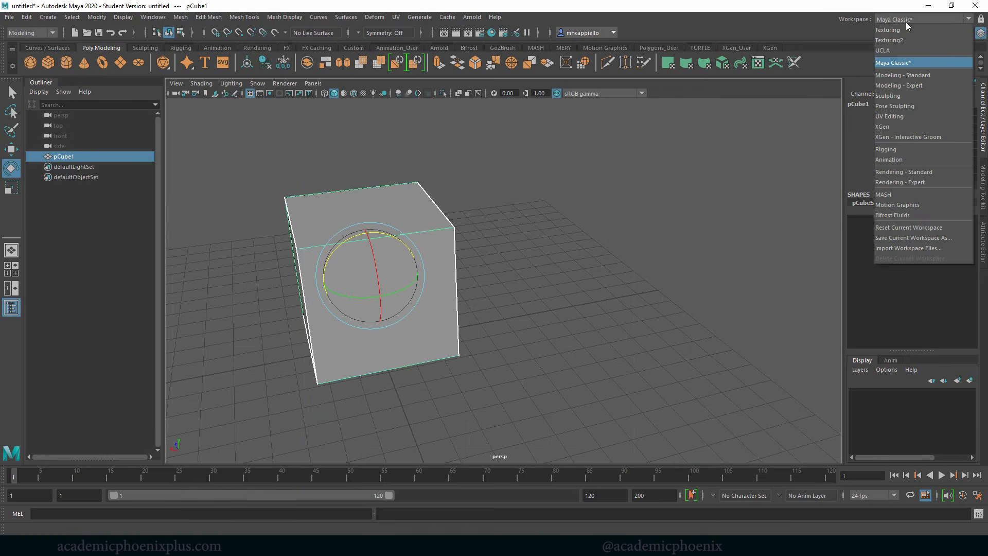
click(899, 116)
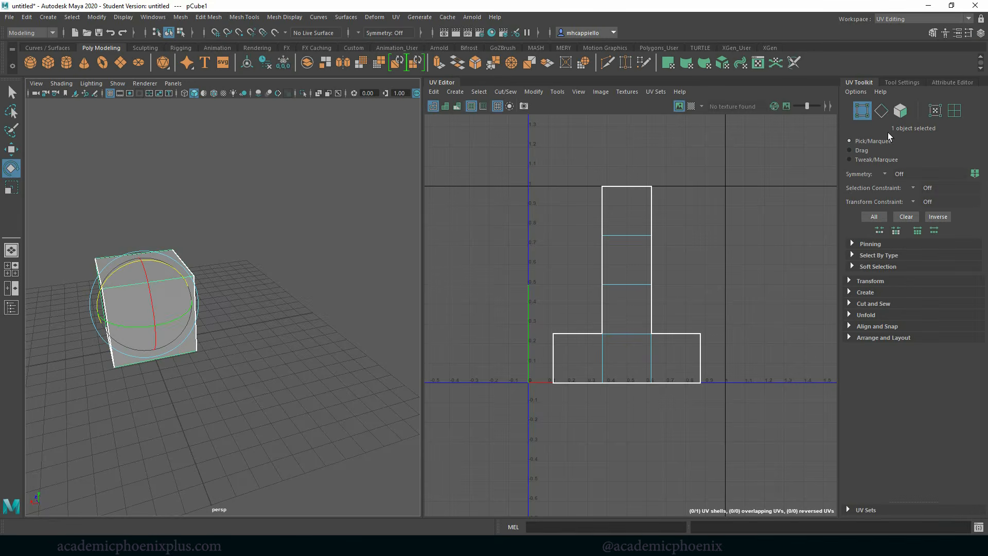
Reselect the cube, switch to face selection, and select its front side face
middle_drag(270, 305, 426, 287)
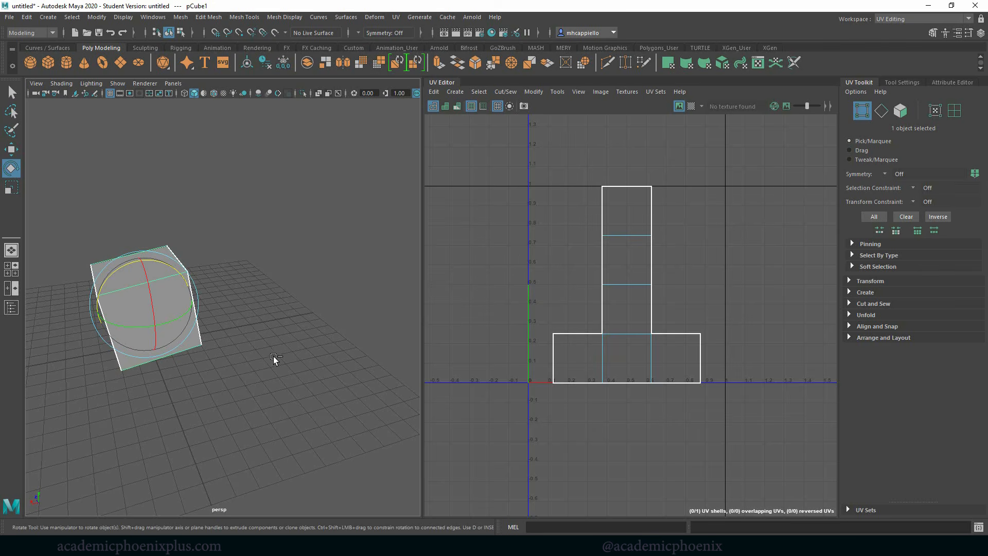
key(ctrl+z)
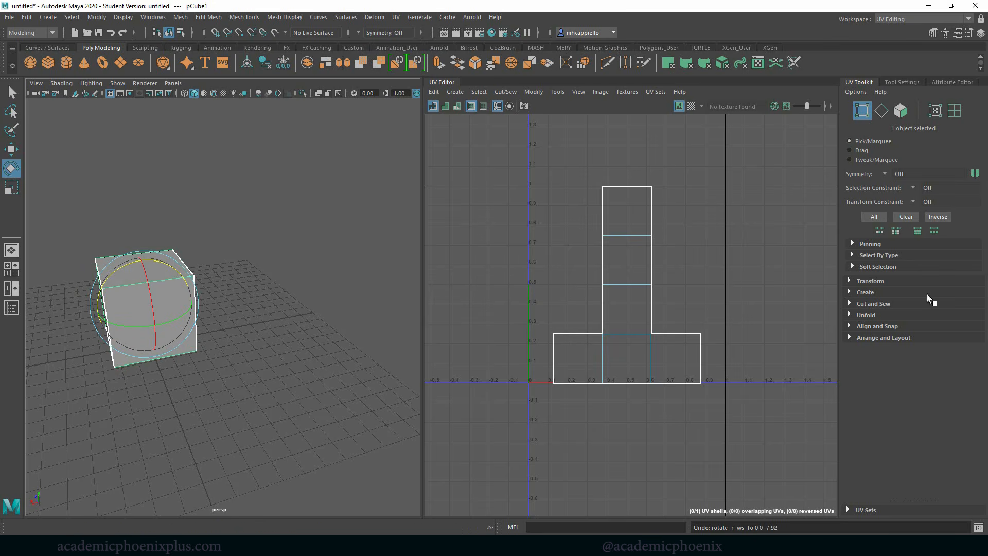
click(278, 327)
click(181, 335)
alt+drag(228, 315, 290, 327)
alt+right_drag(283, 326, 428, 355)
alt+drag(238, 396, 300, 358)
alt+drag(198, 357, 350, 423)
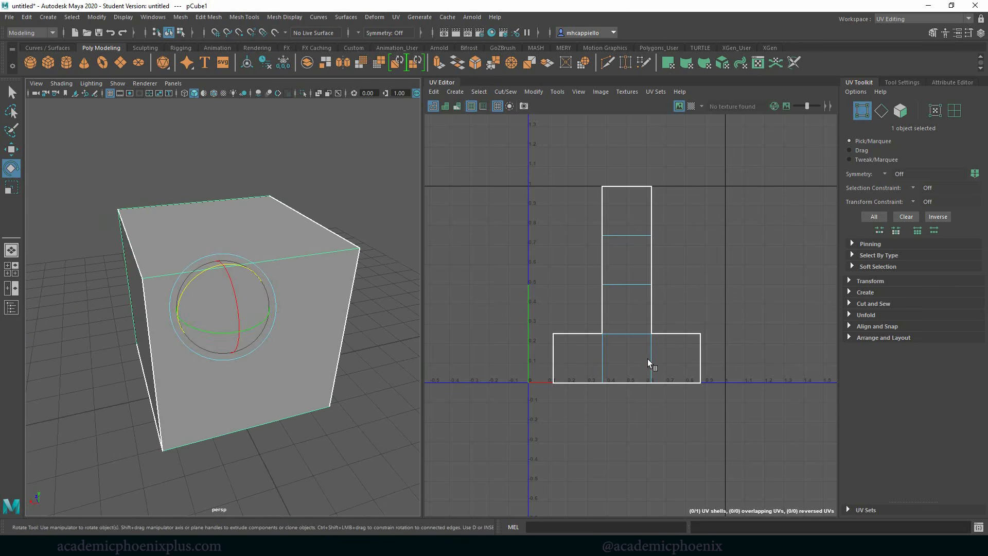
right_drag(333, 293, 338, 290)
click(341, 289)
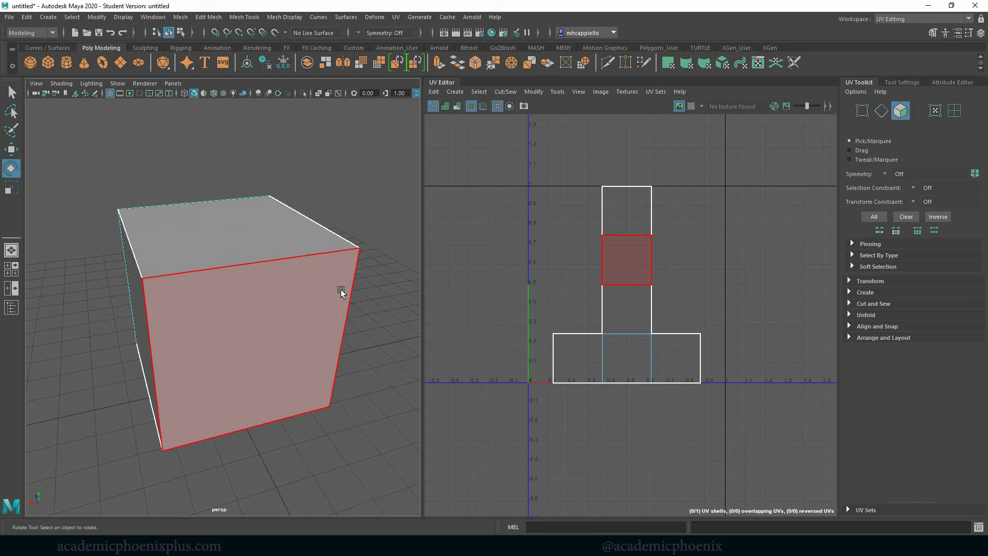
click(269, 315)
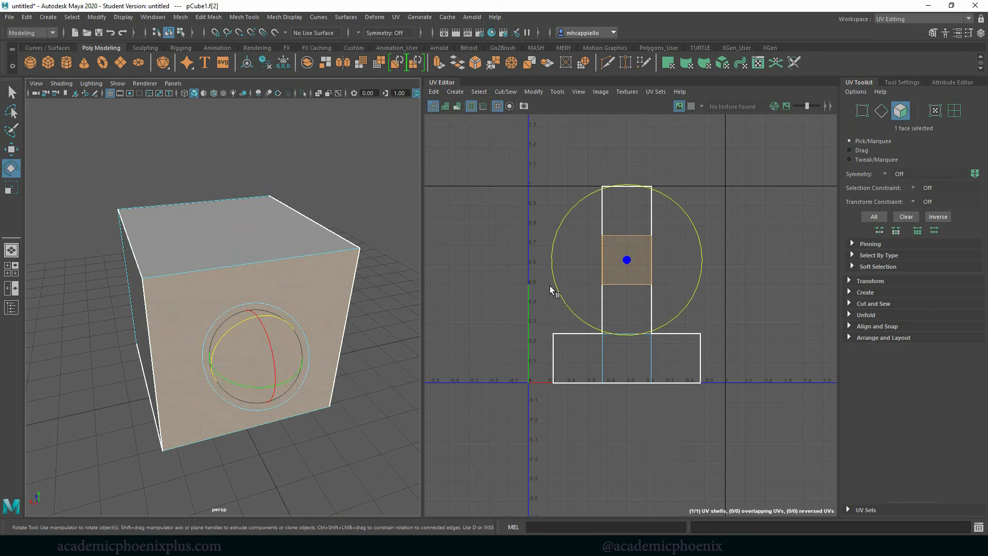
Select the cube's top face, its front face and the rightmost UV face to compare the mesh with the UV layout
click(268, 230)
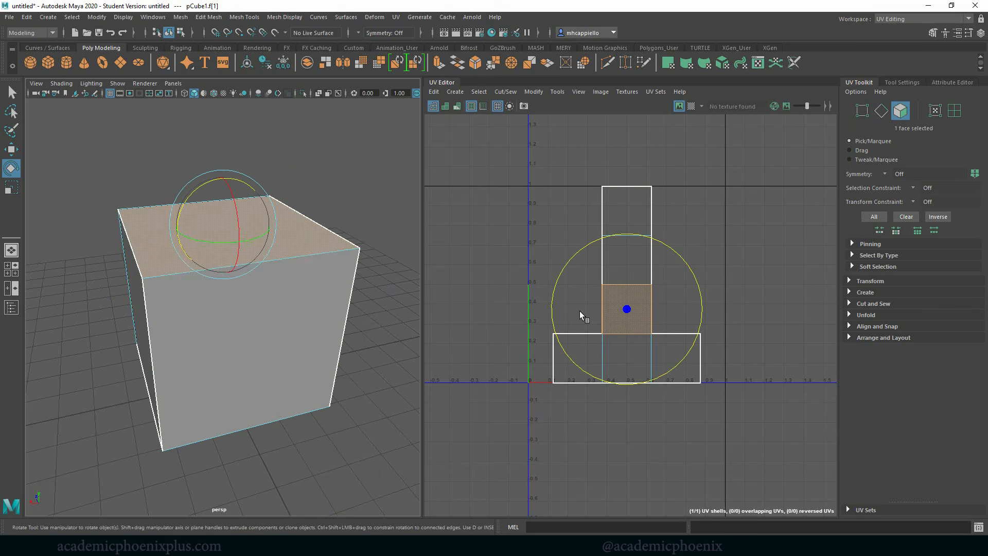
click(296, 342)
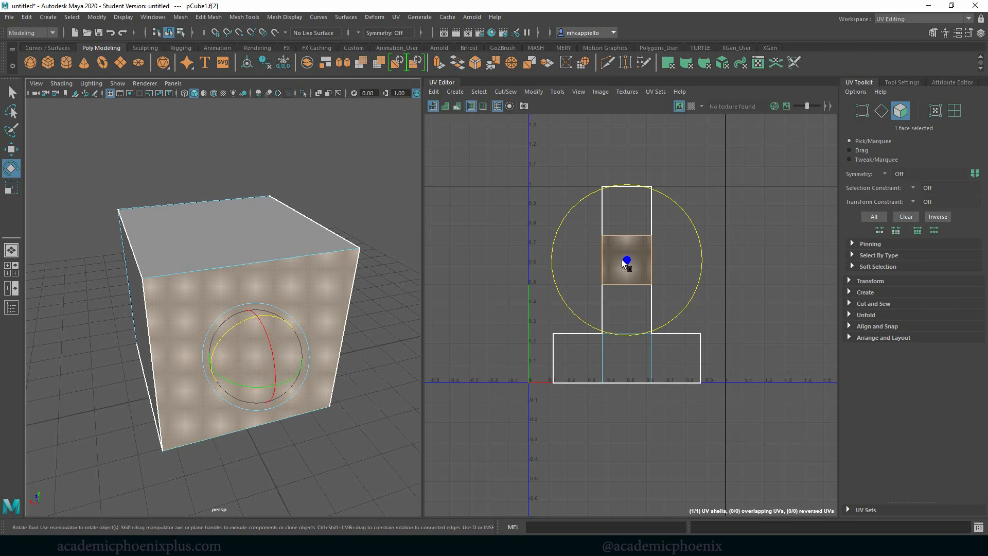
alt+drag(350, 356, 300, 327)
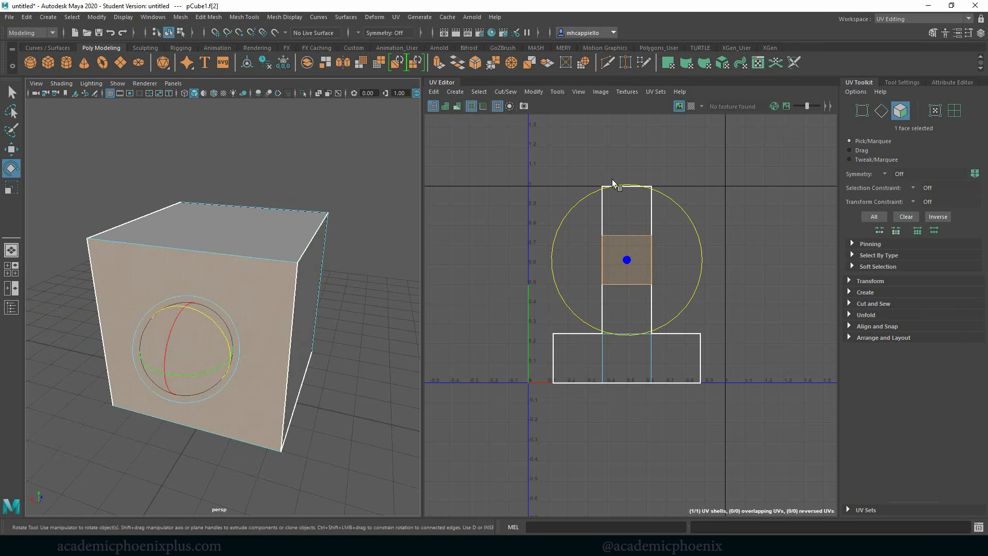
click(676, 360)
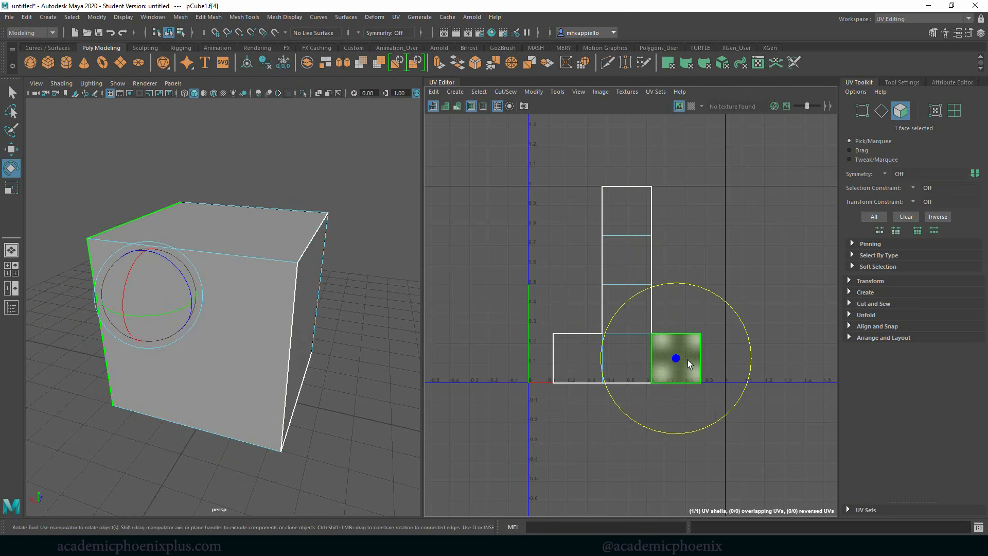
Select the bottom-middle, bottom-left and topmost UV faces of the shell to see which cube faces they match
click(634, 361)
click(579, 371)
click(744, 432)
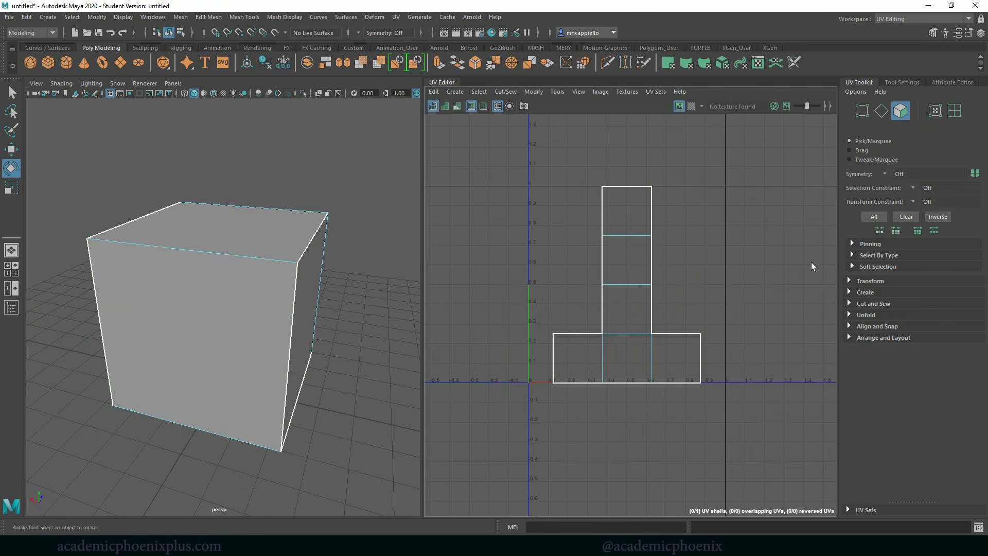
click(634, 201)
right_click(629, 223)
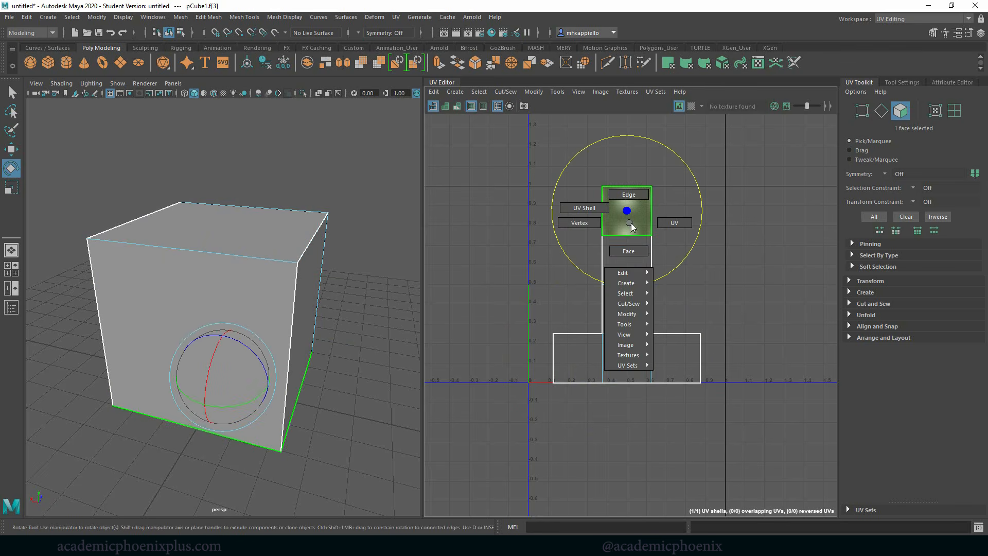
click(636, 252)
Select the cube's top face and its two visible side faces to compare them with the UV layout
alt+drag(348, 354, 306, 420)
click(279, 255)
alt+drag(347, 302, 248, 294)
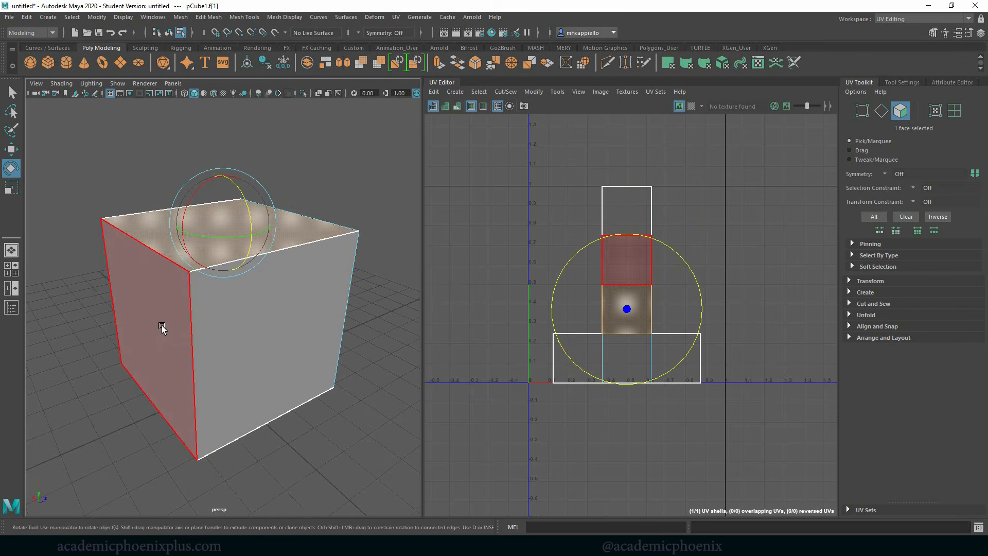
click(161, 326)
click(258, 330)
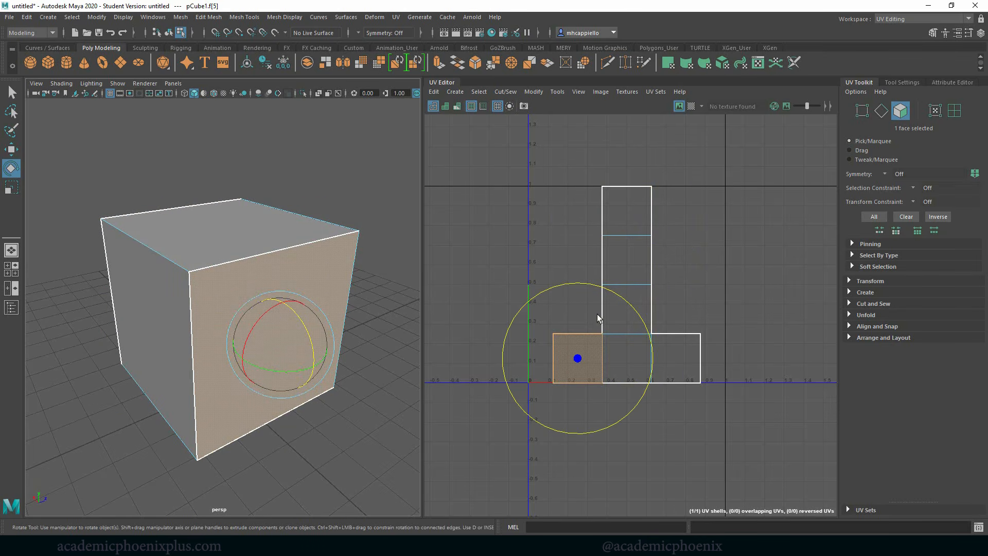
Return to object selection, clear the selection and reselect the cube to display its UV shell
key(F8)
click(397, 453)
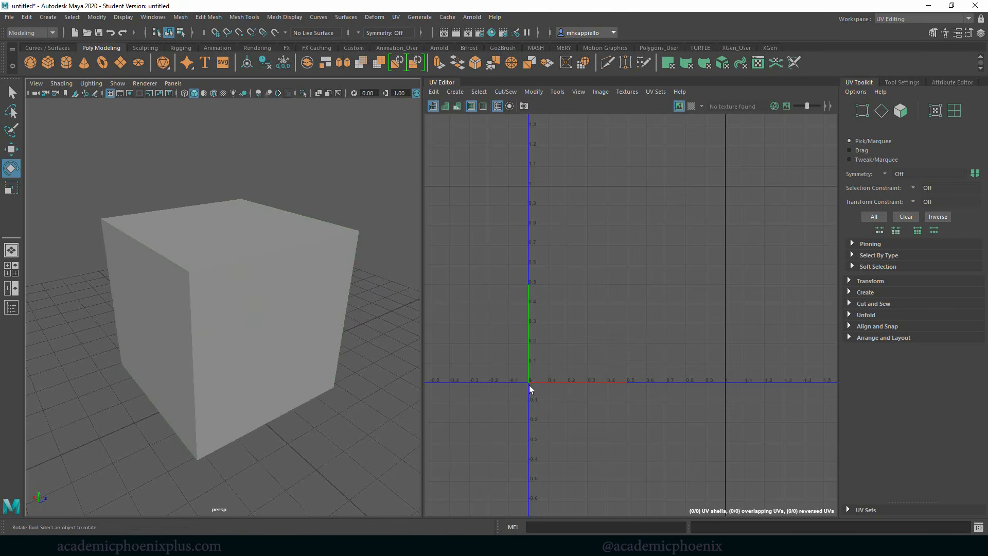
click(313, 378)
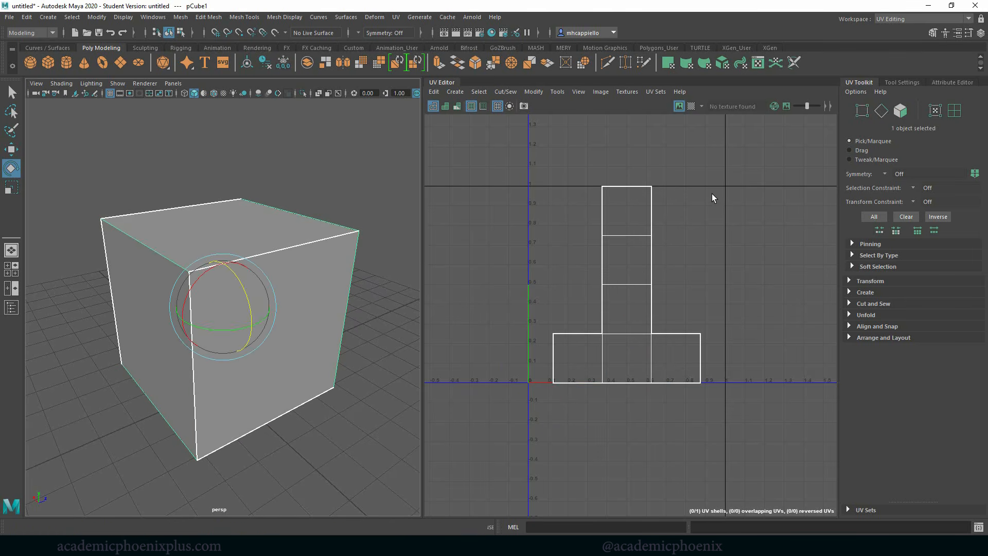
Show the cube's Attribute Editor and Channel Box, highlight the Translate X, Y and Z channels, and close the Channel Box
key(ctrl+a)
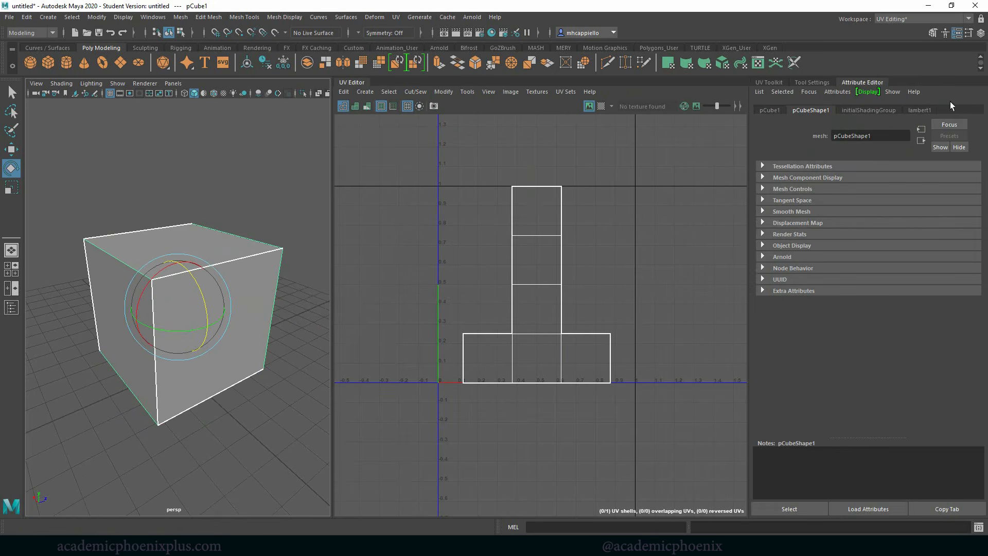
key(ctrl+a)
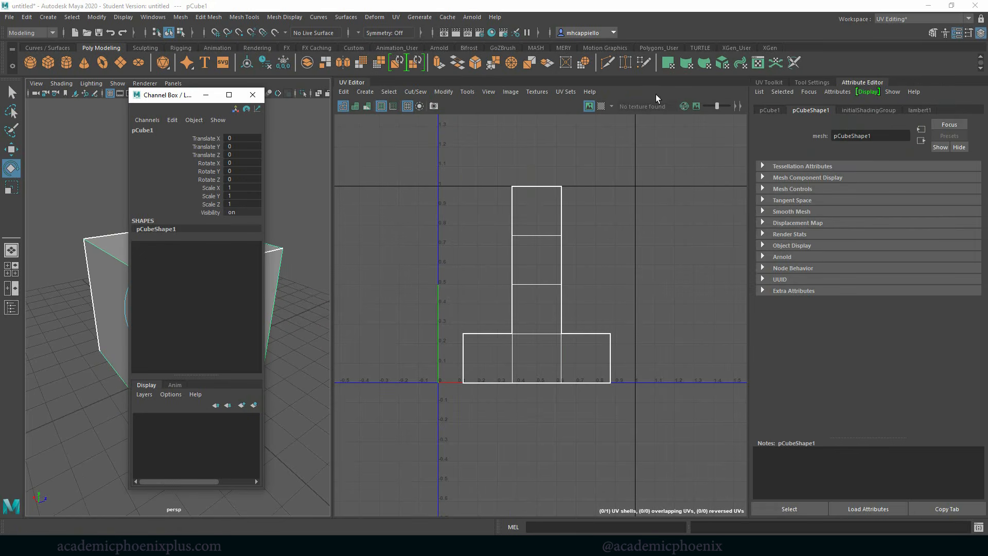
click(206, 137)
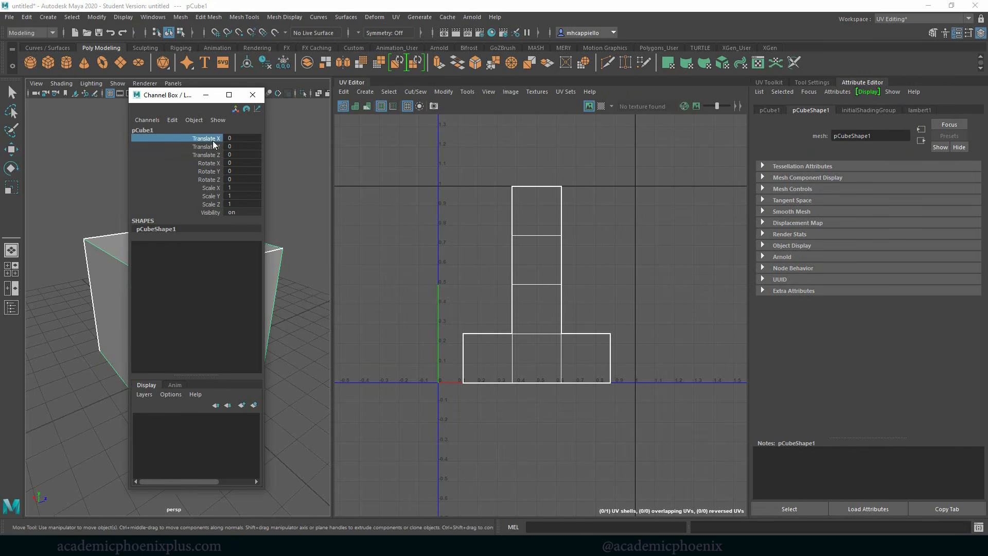
click(211, 146)
click(212, 154)
click(253, 96)
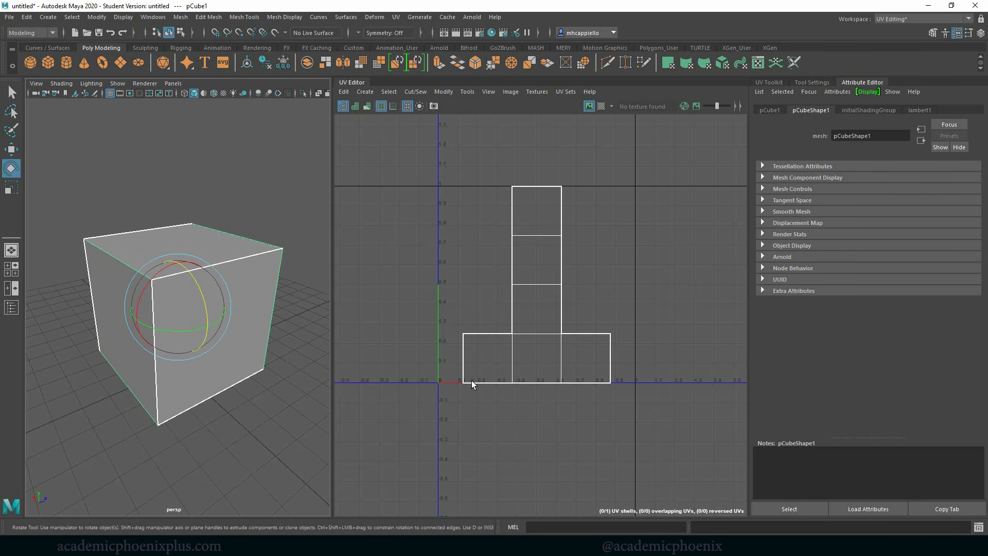
Switch to UV selection and select the UV point at the shell's upper-right corner and the one directly below it
right_click(561, 218)
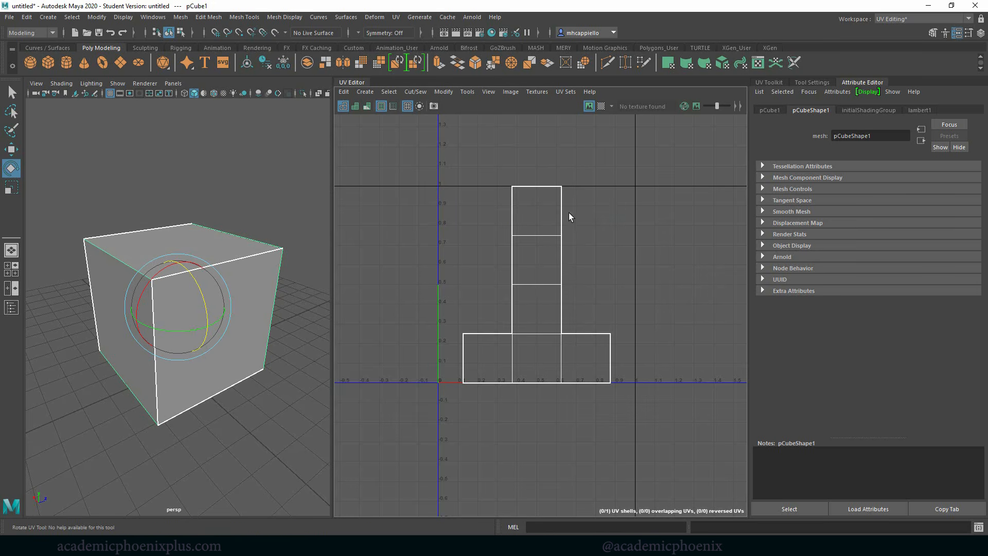
right_drag(533, 232, 570, 229)
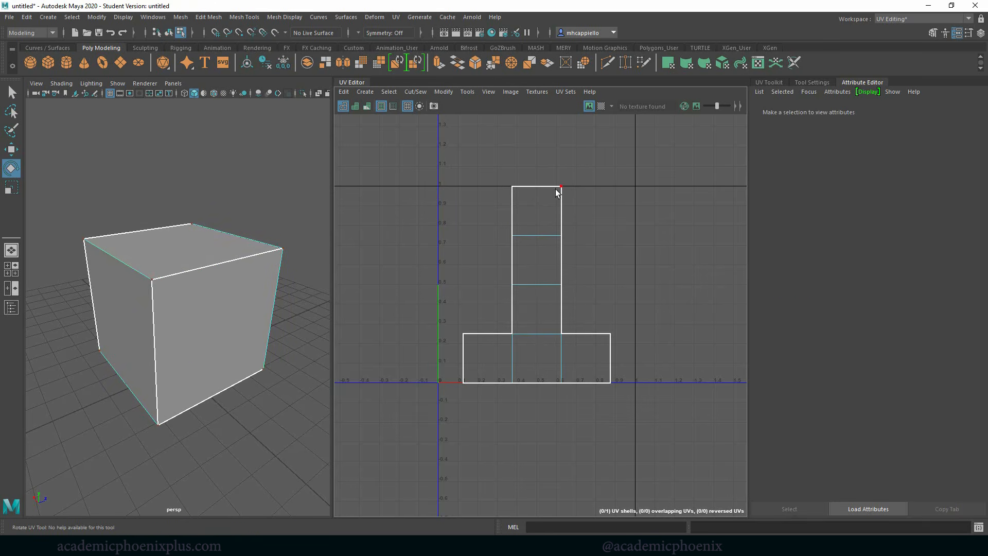
click(562, 187)
click(561, 236)
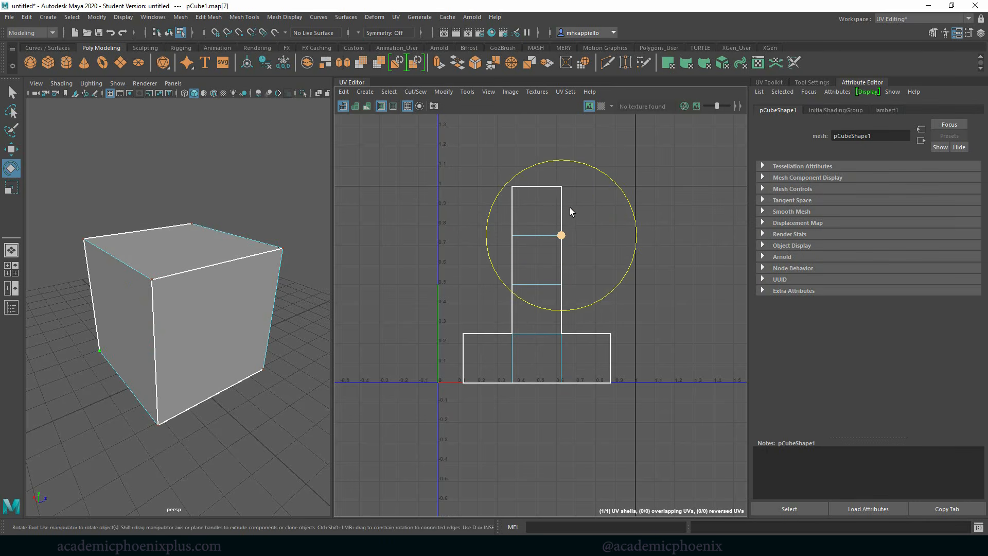
click(561, 187)
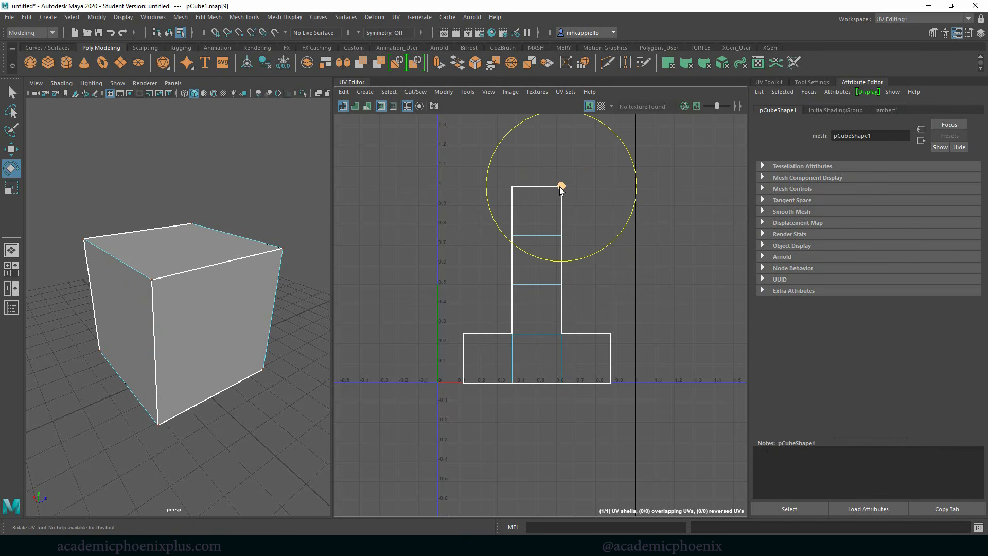
Locate the cube corner matching the selected UV and select its vertex to show all of its corresponding UV points
drag(106, 323, 197, 315)
key(ctrl+z)
alt+drag(107, 331, 291, 314)
scroll(258, 350, up, 6)
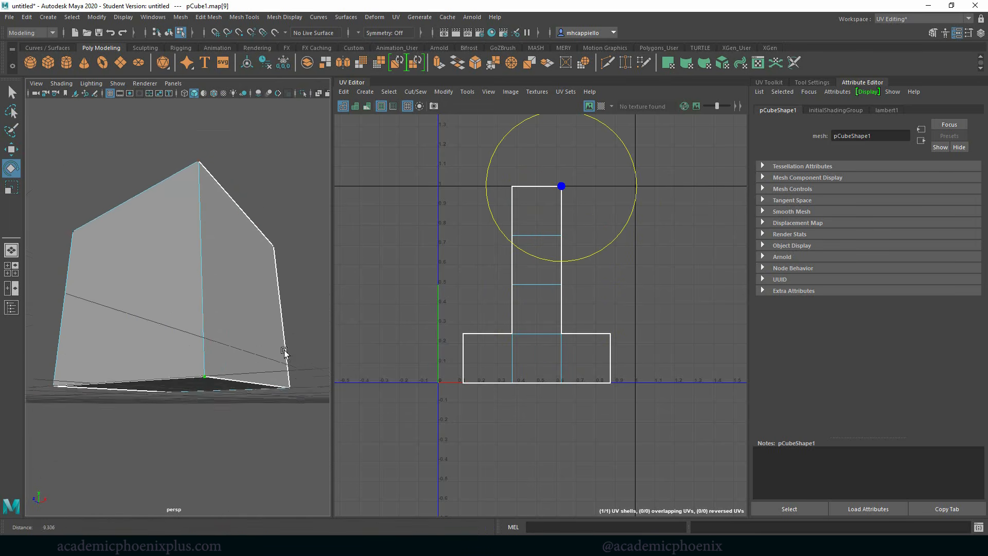
scroll(231, 320, down, 4)
scroll(242, 329, up, 3)
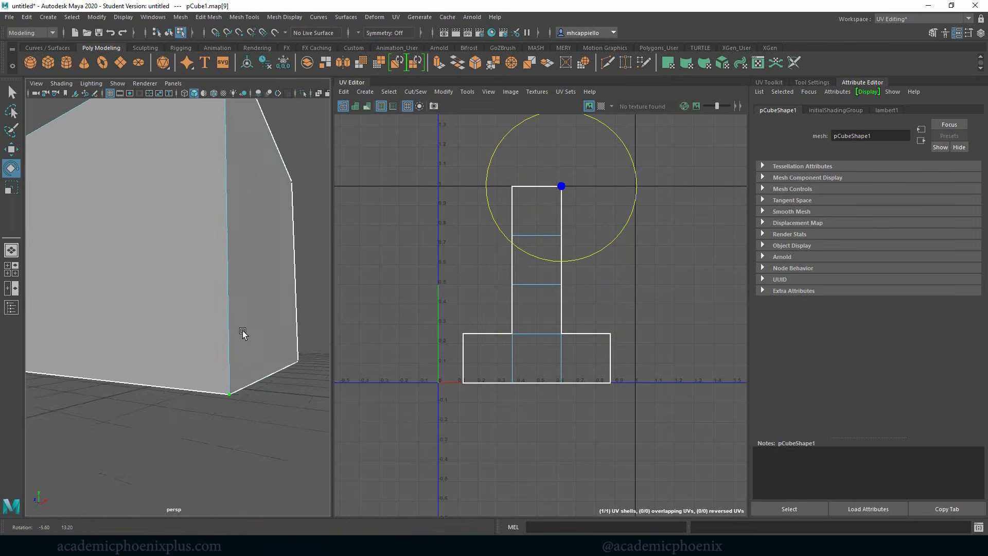
right_drag(256, 261, 213, 264)
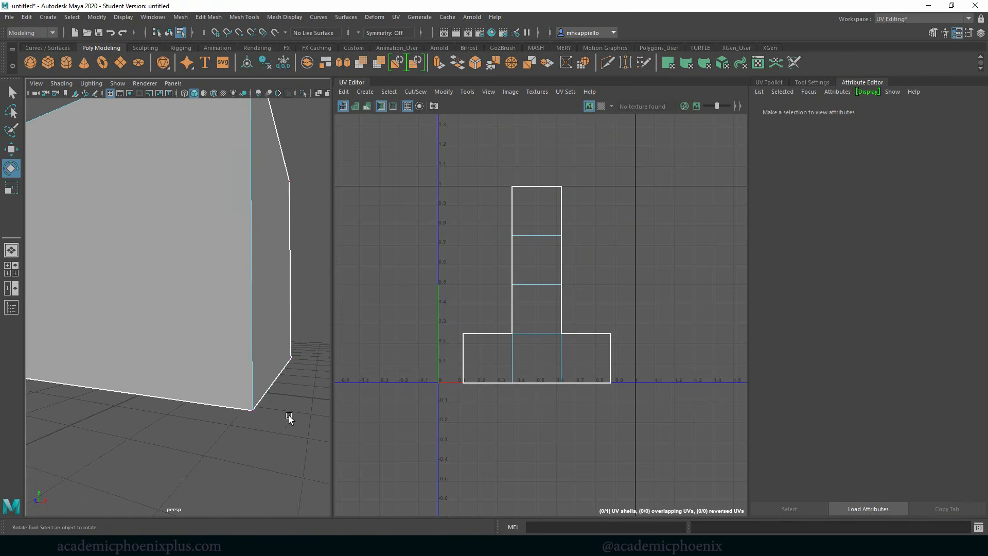
click(252, 410)
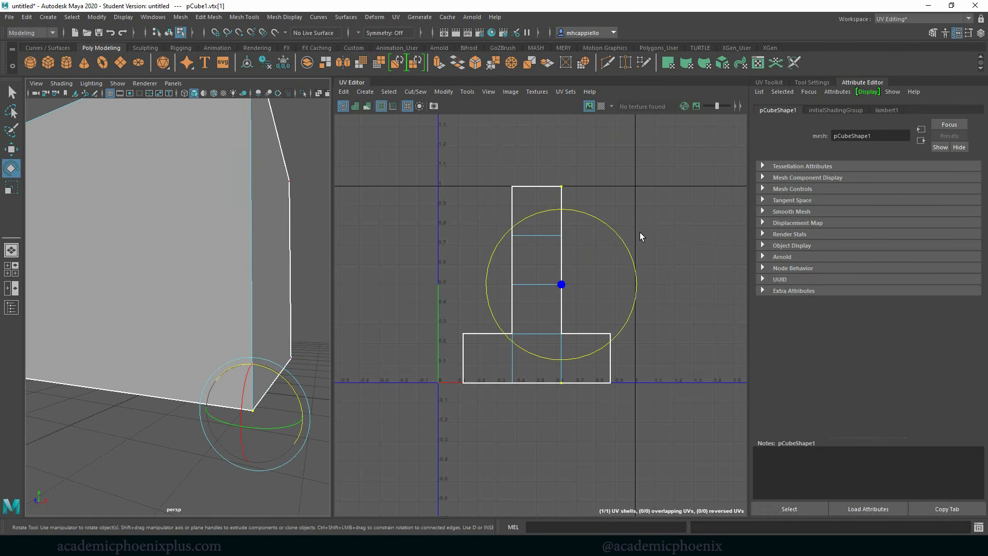
key(q)
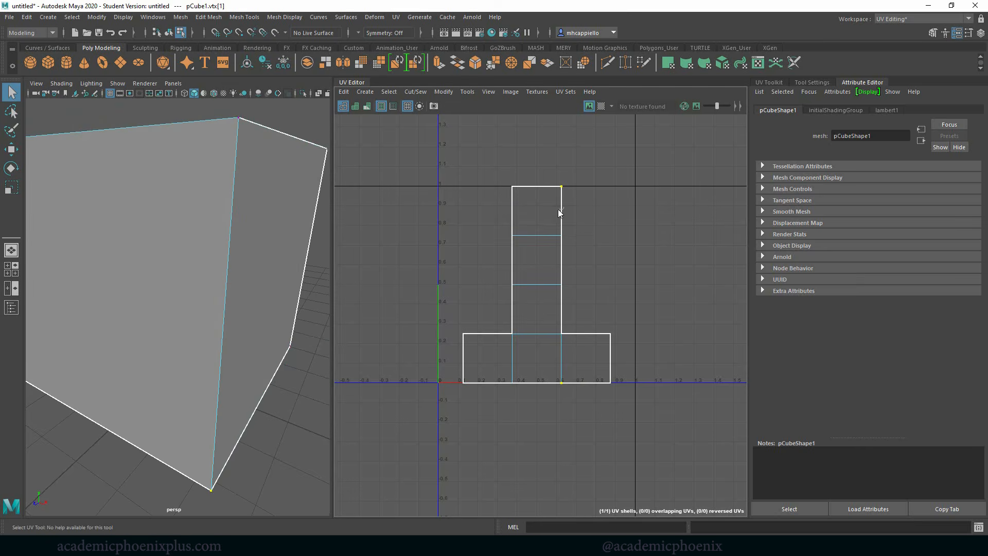
Switch to edge selection and select the shell's upper-right edge, its counterpart along the base, and the matching bottom edge of the cube
right_drag(558, 209, 573, 178)
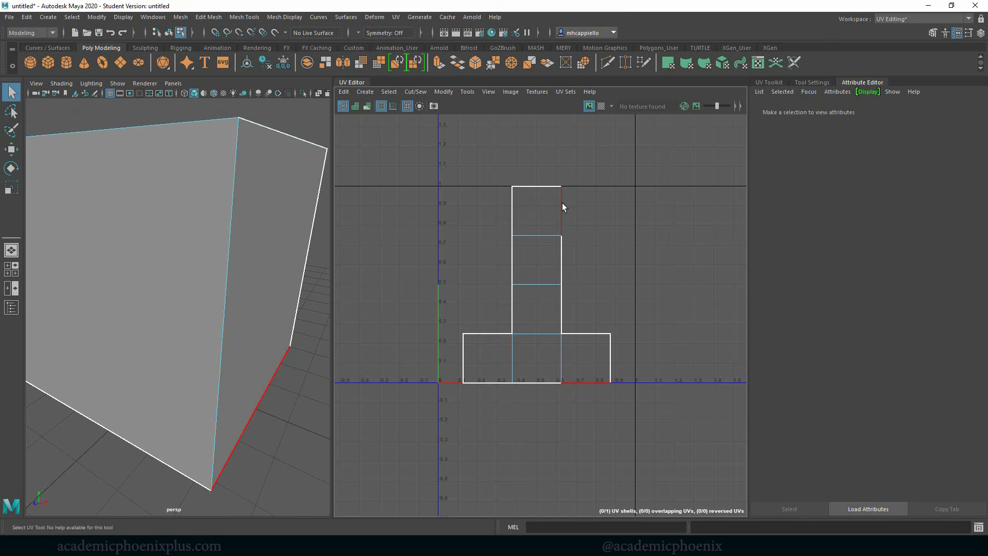
click(561, 204)
click(580, 385)
alt+drag(253, 415, 240, 383)
click(249, 362)
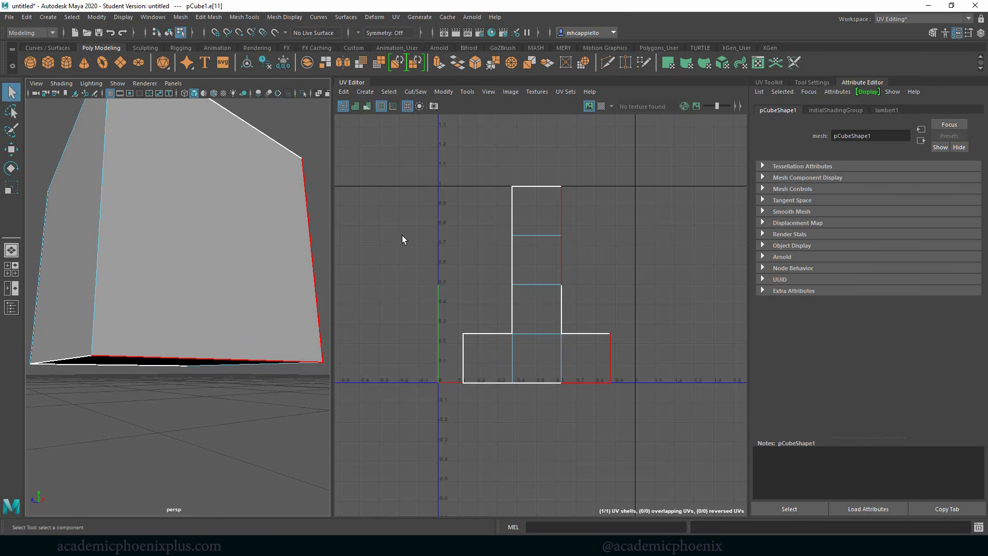
Turn the checker map on and off to compare the texture across the split edge, and return the cube to object selection
click(600, 106)
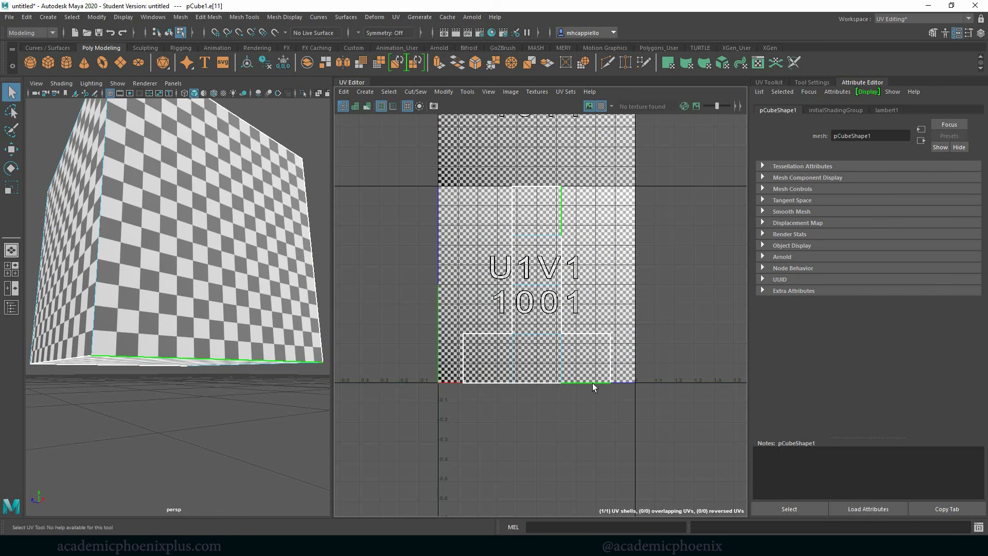
click(601, 107)
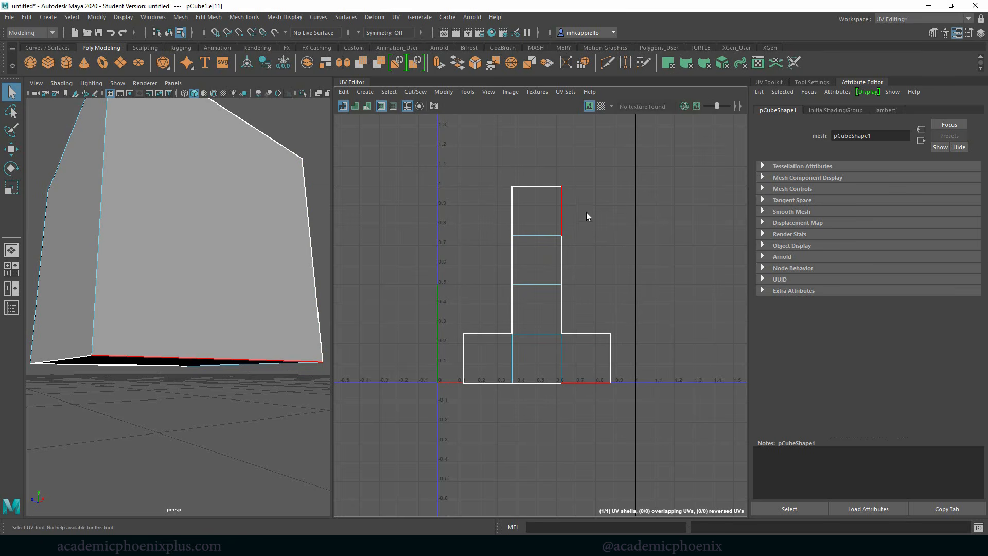
right_drag(236, 237, 276, 226)
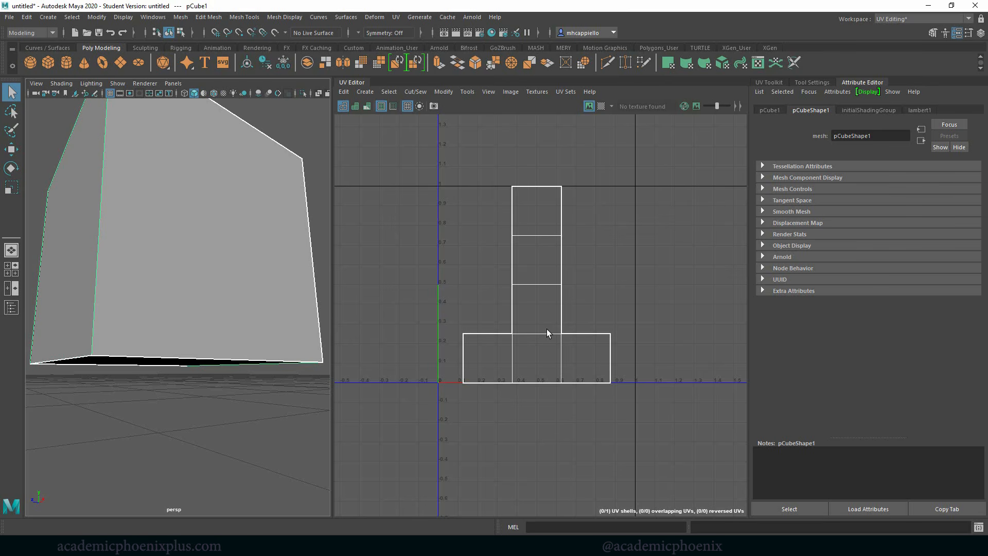
Open the UV Snapshot options, examine the output filename path, and close the window without exporting
click(516, 92)
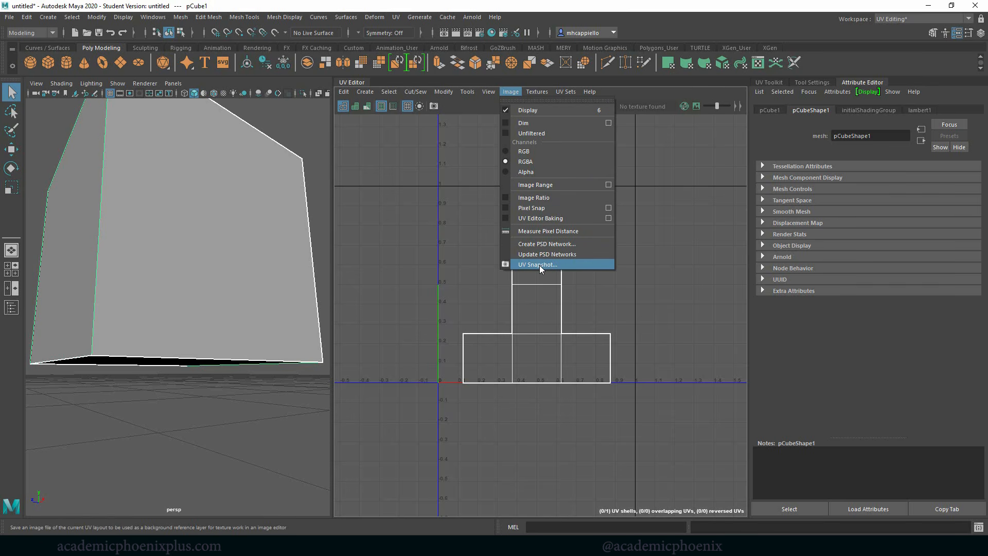
click(539, 291)
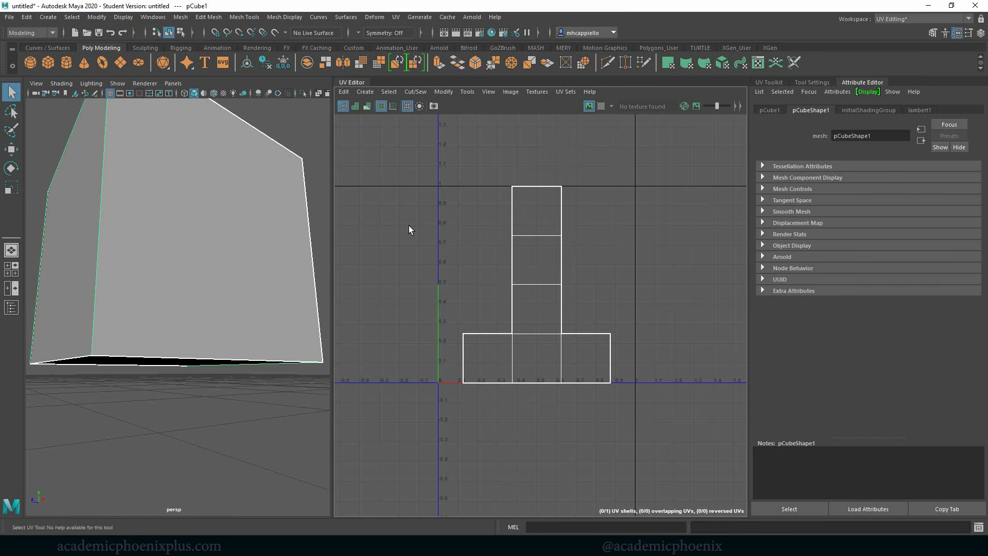
click(512, 92)
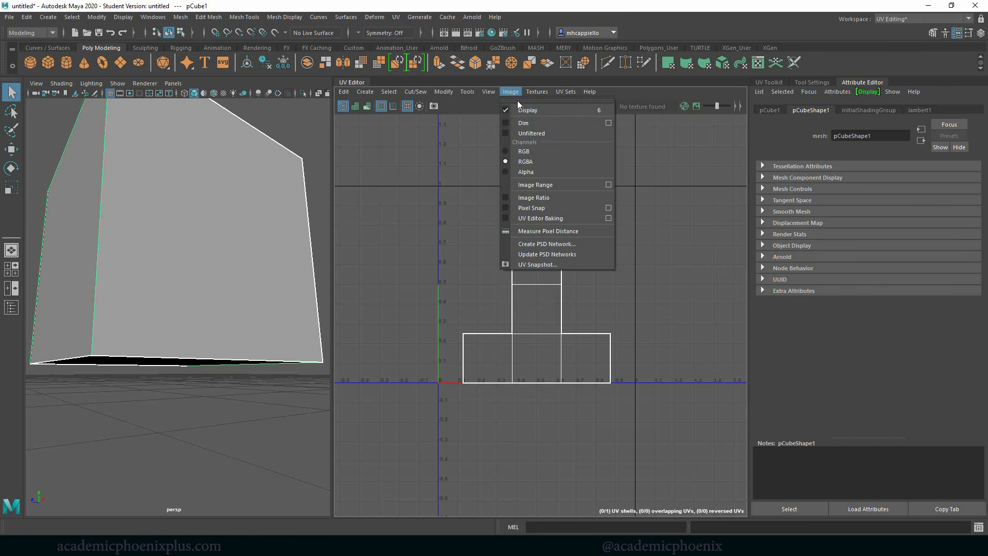
click(556, 261)
click(556, 137)
click(566, 162)
drag(687, 166, 805, 169)
click(663, 168)
drag(626, 167, 786, 162)
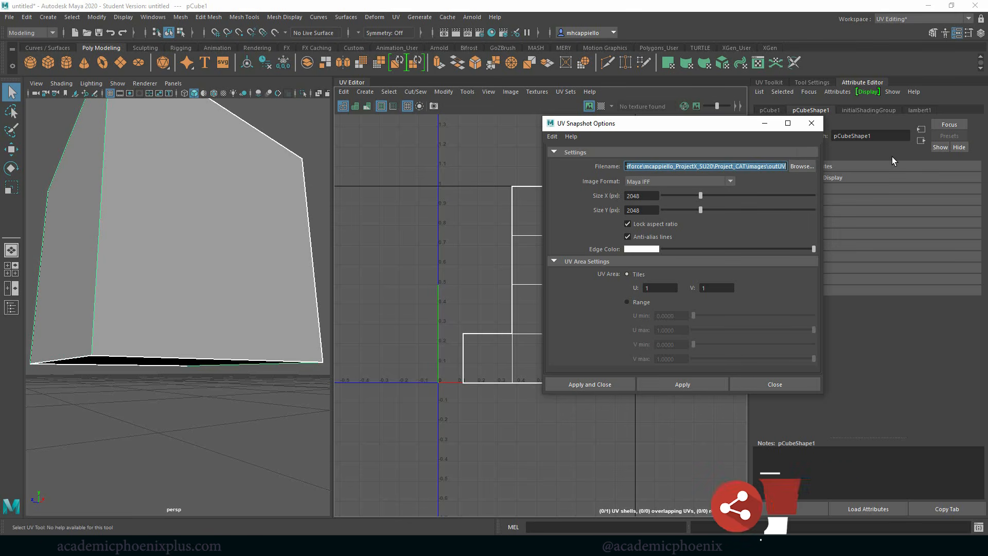
click(817, 125)
alt+drag(163, 249, 577, 196)
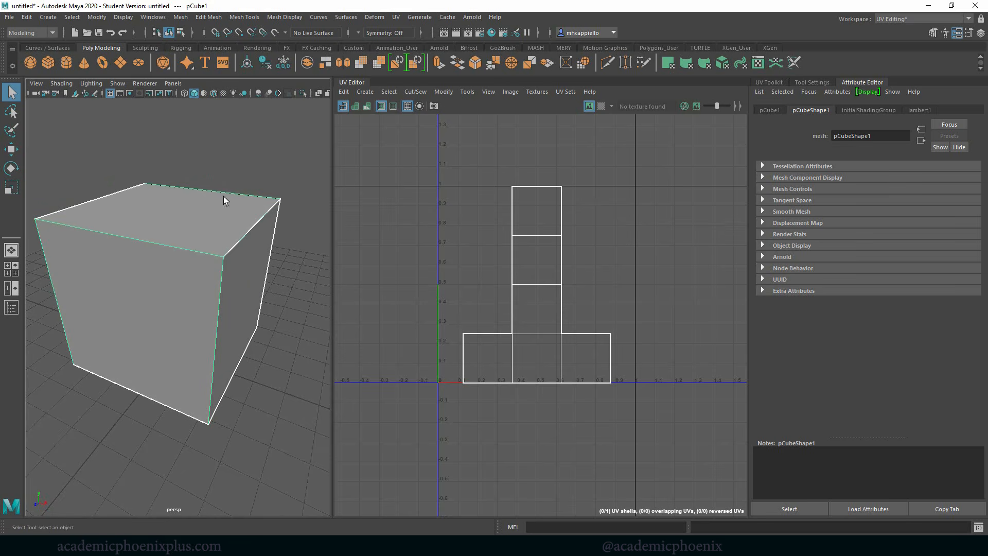
alt+drag(282, 204, 261, 206)
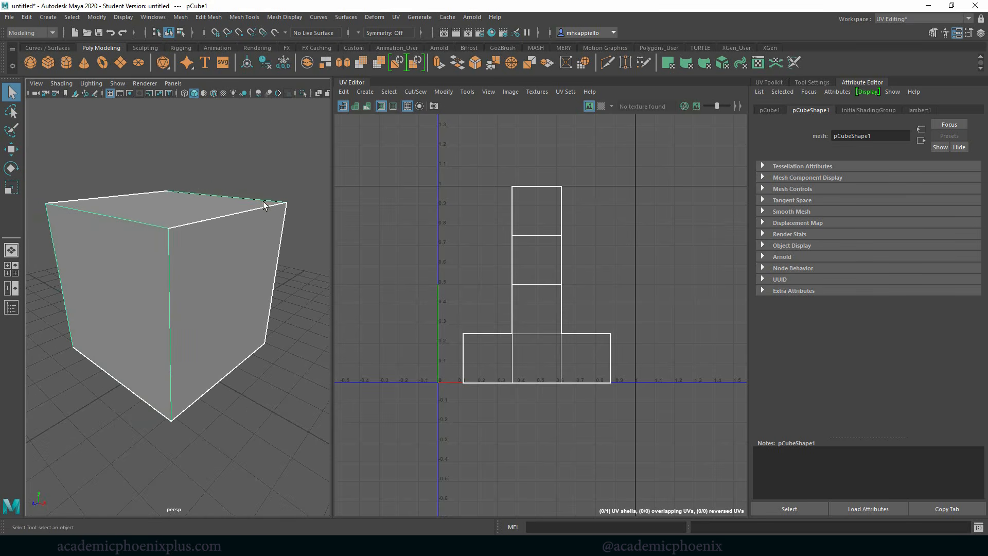
alt+middle_drag(203, 145, 222, 157)
drag(150, 161, 182, 159)
click(169, 224)
click(236, 174)
click(217, 227)
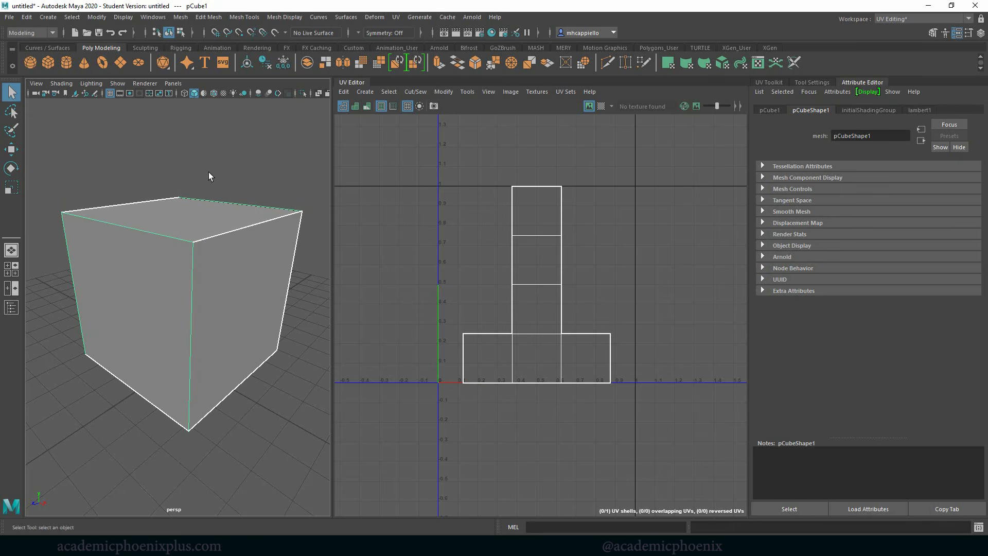
Open the Project Window and start a new project named Crate
click(9, 19)
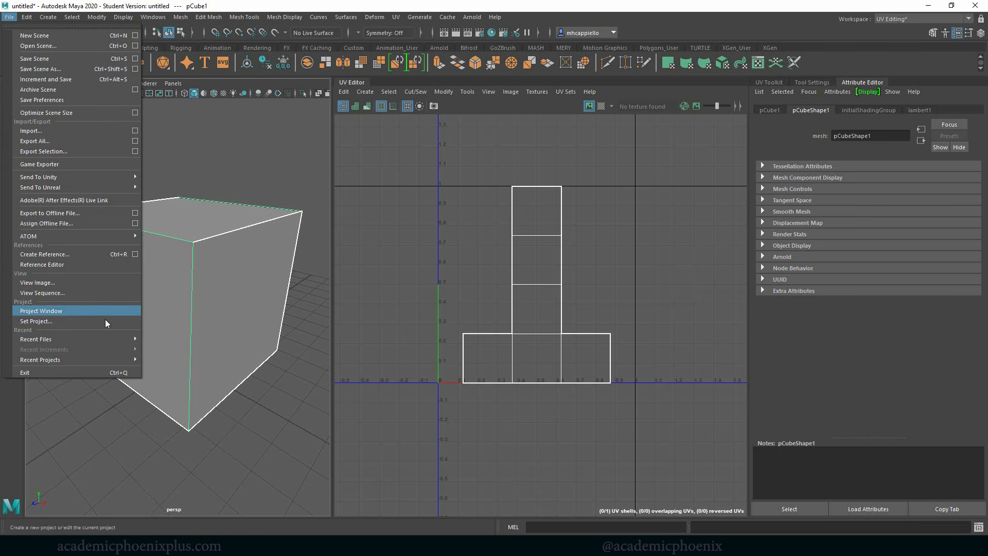
click(77, 311)
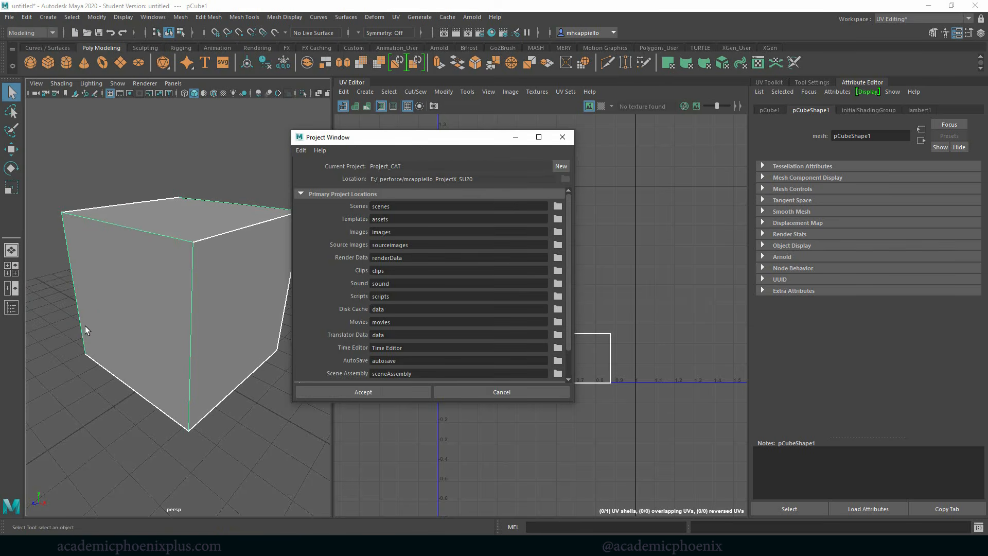
click(562, 167)
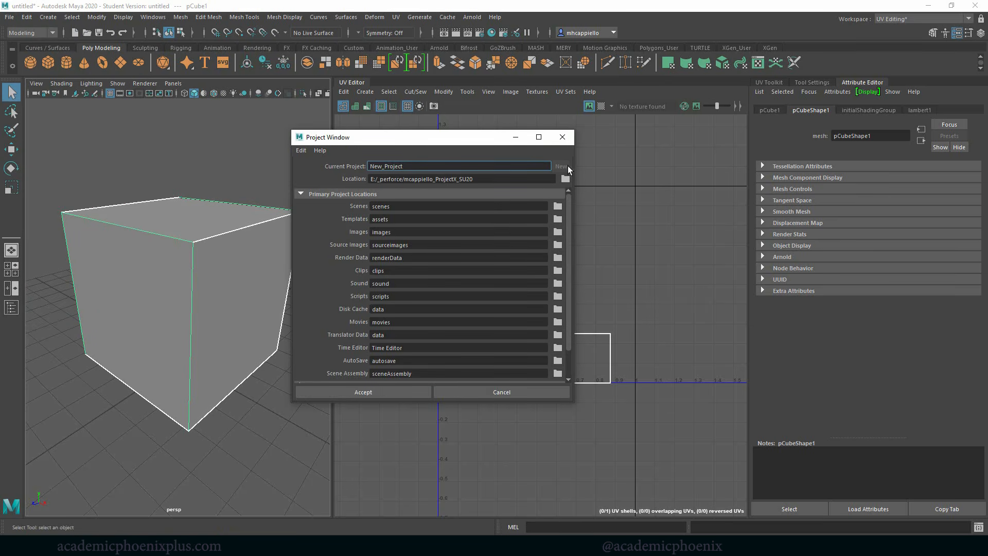
drag(406, 169, 337, 162)
text(Crate)
Browse to the E: drive and set the 3D_projects folder as the new project's location
click(565, 179)
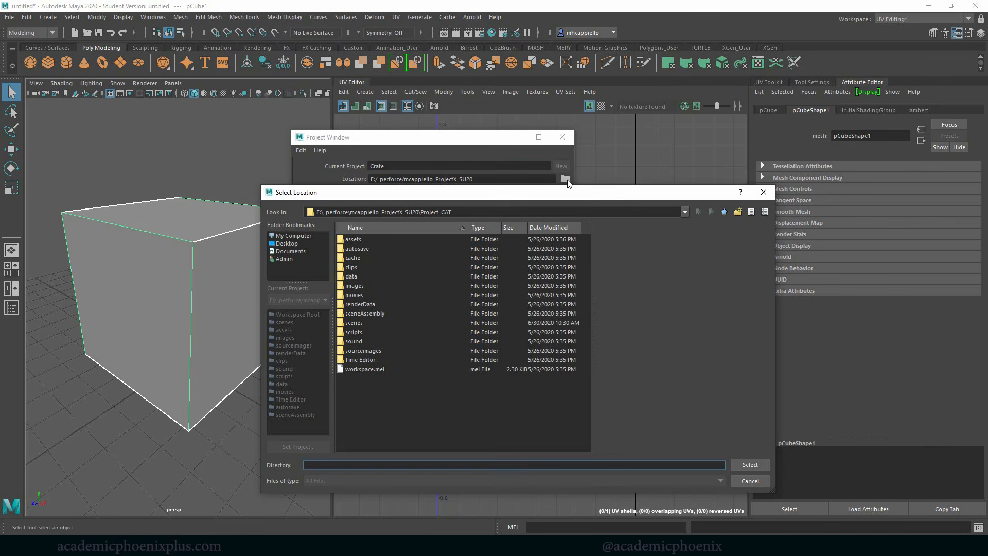
click(739, 212)
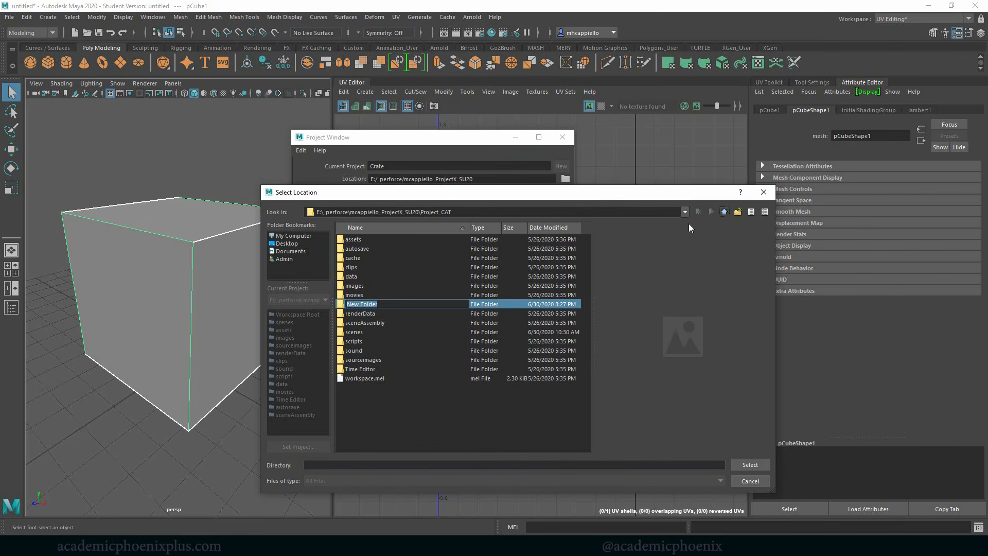
click(725, 211)
click(724, 211)
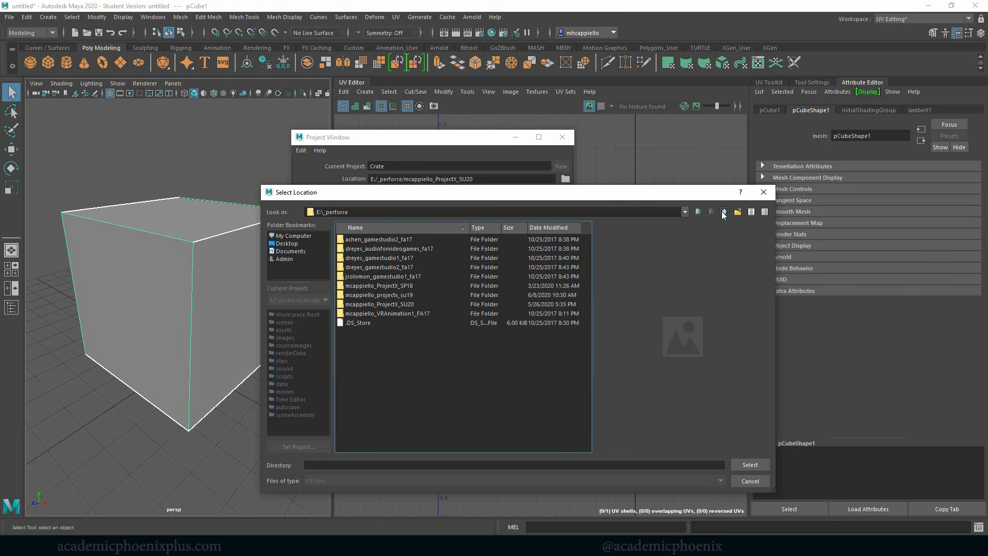
click(724, 212)
double_click(383, 258)
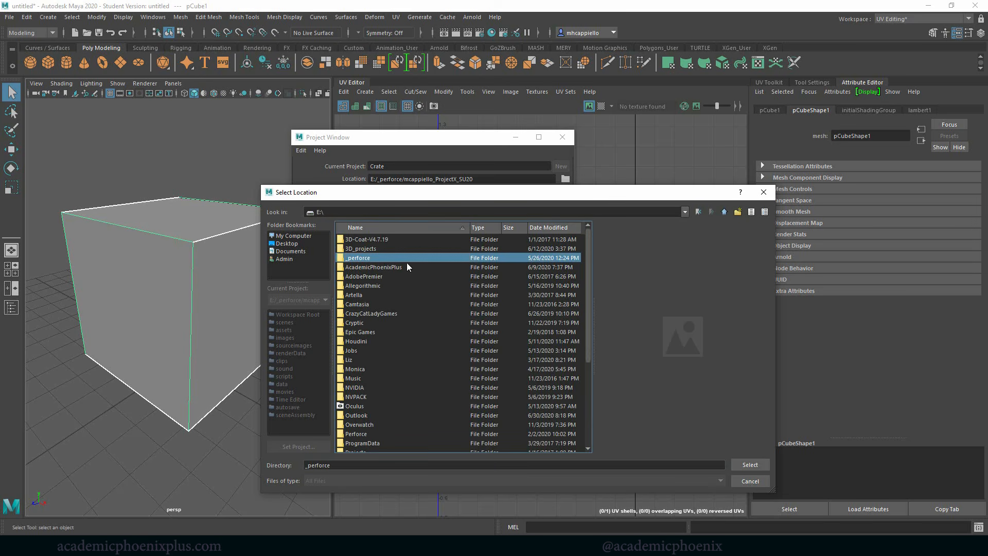
click(389, 250)
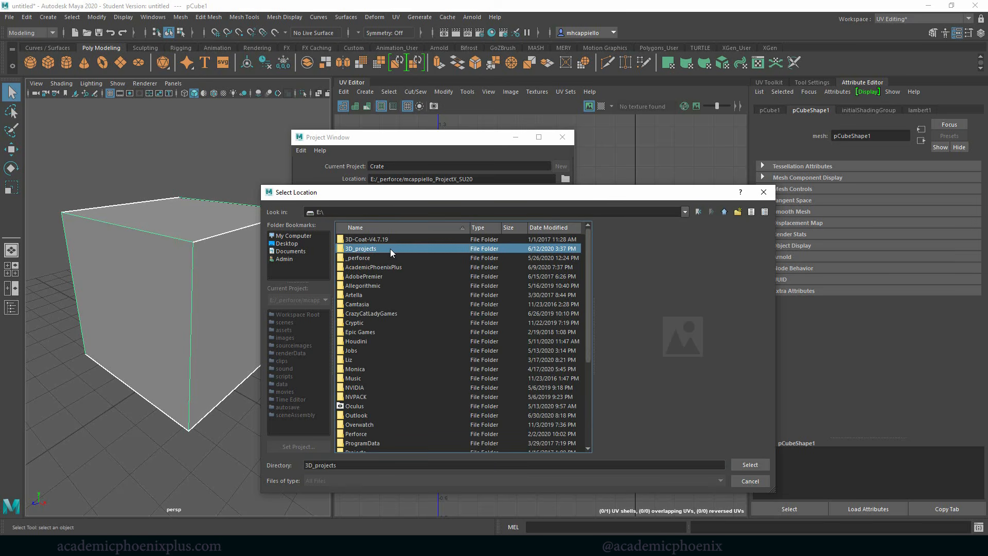
double_click(368, 251)
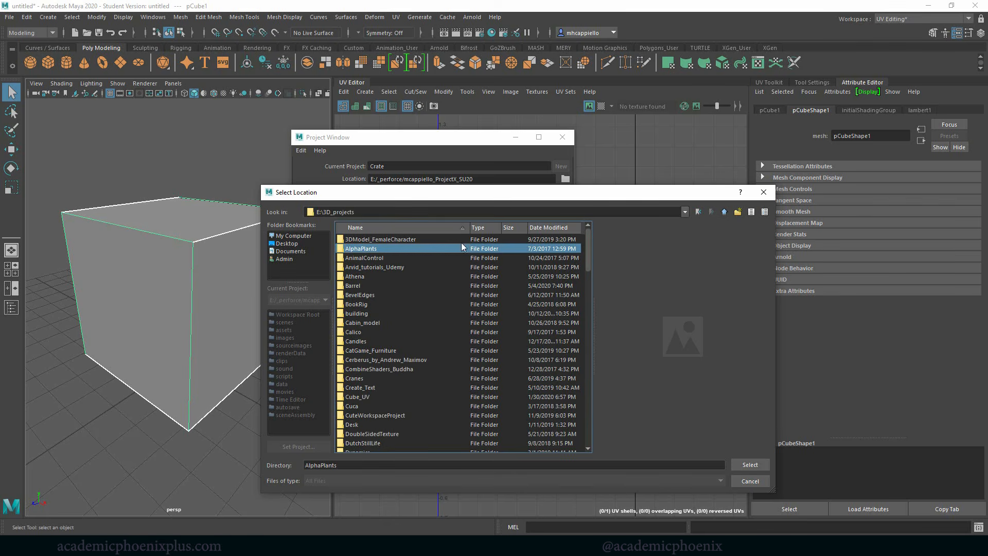
click(725, 211)
click(389, 248)
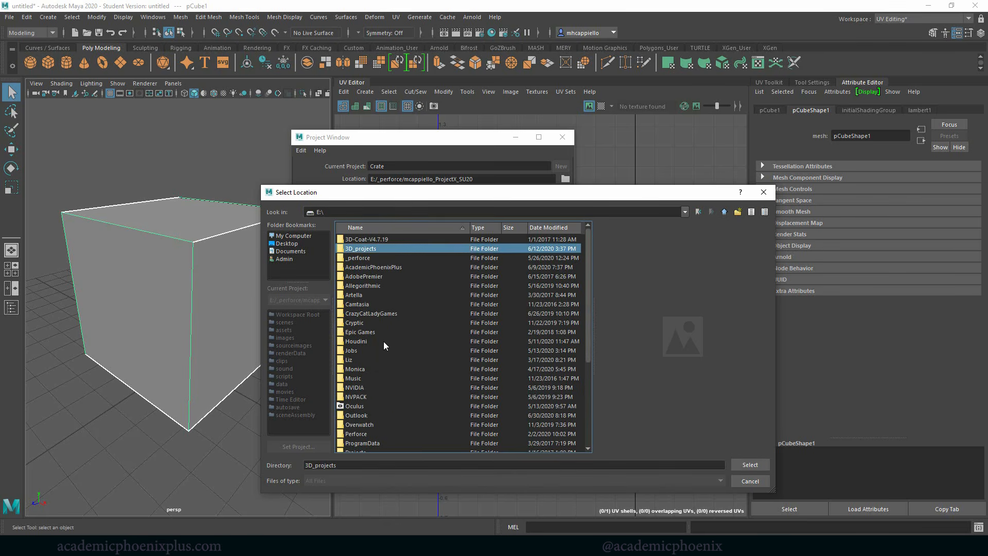
click(749, 465)
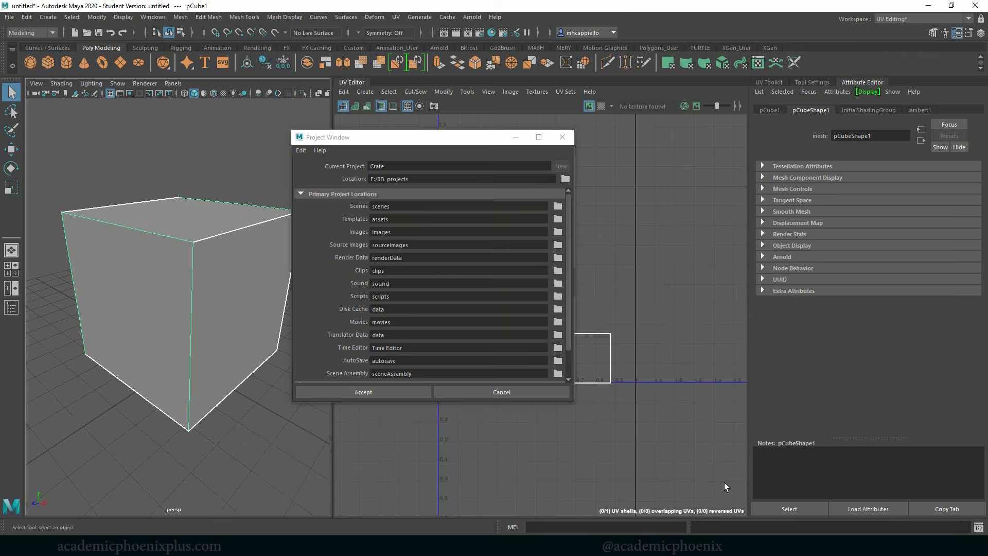
Check the project's name and location, and accept the settings to create the Crate project
double_click(396, 166)
drag(411, 178, 371, 176)
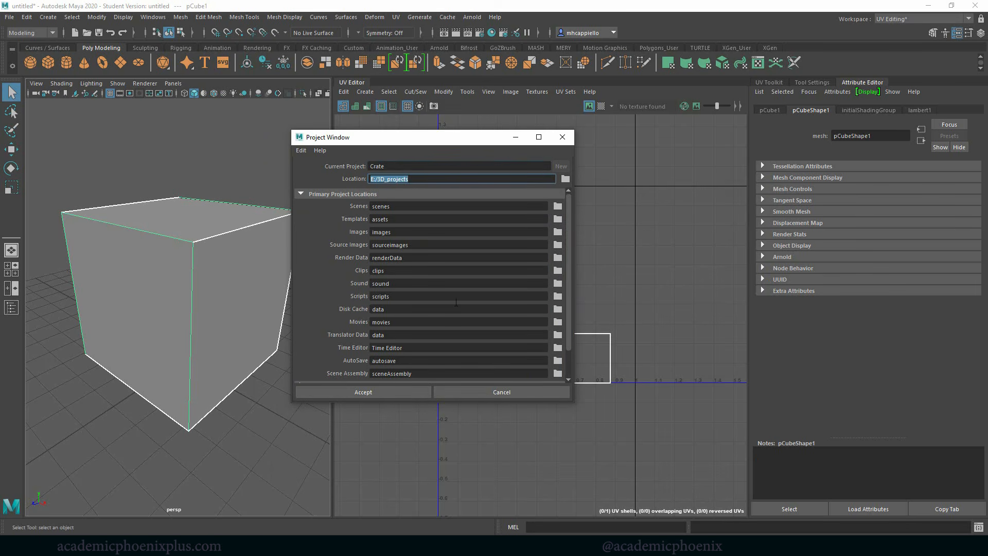
click(381, 394)
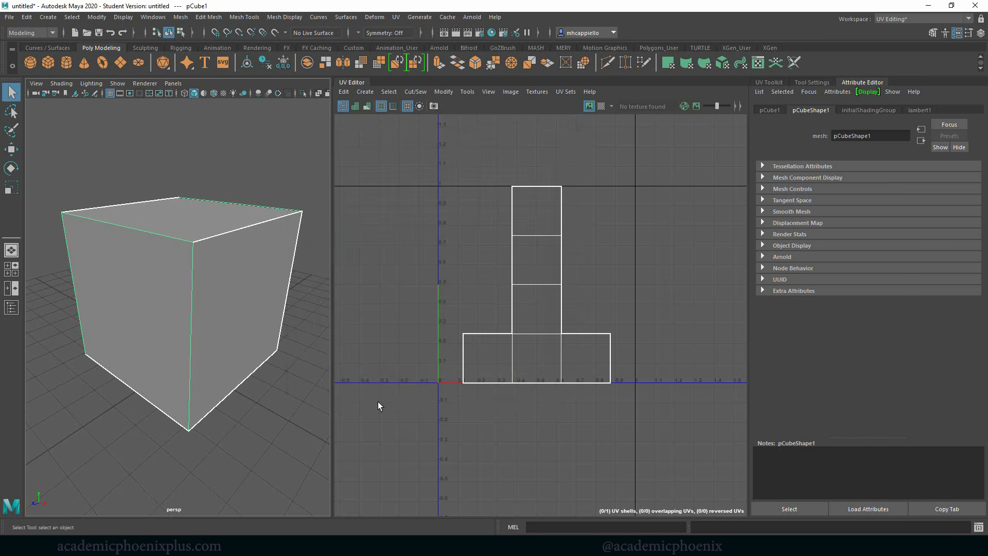
Switch to File Explorer and open the Crate folder inside 3D_projects on the E: drive
click(269, 497)
double_click(486, 168)
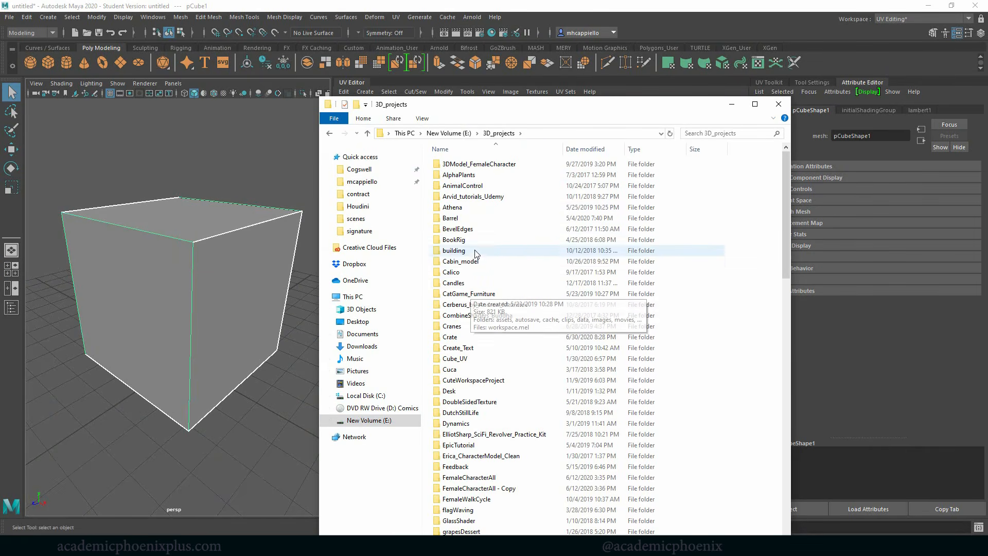
click(471, 341)
double_click(471, 341)
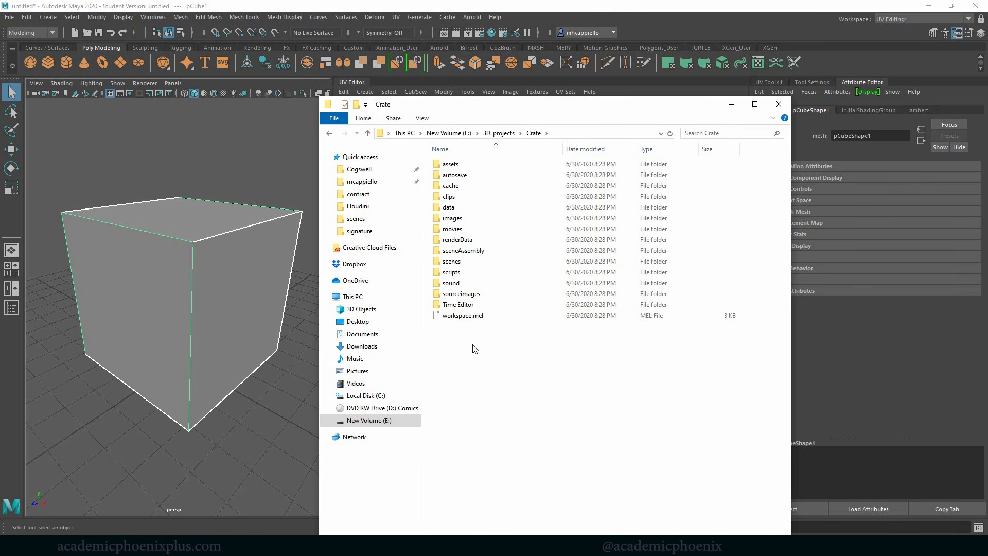
Examine the Crate project's subfolders, including scenes, sourceimages and images, and return to Maya
click(481, 167)
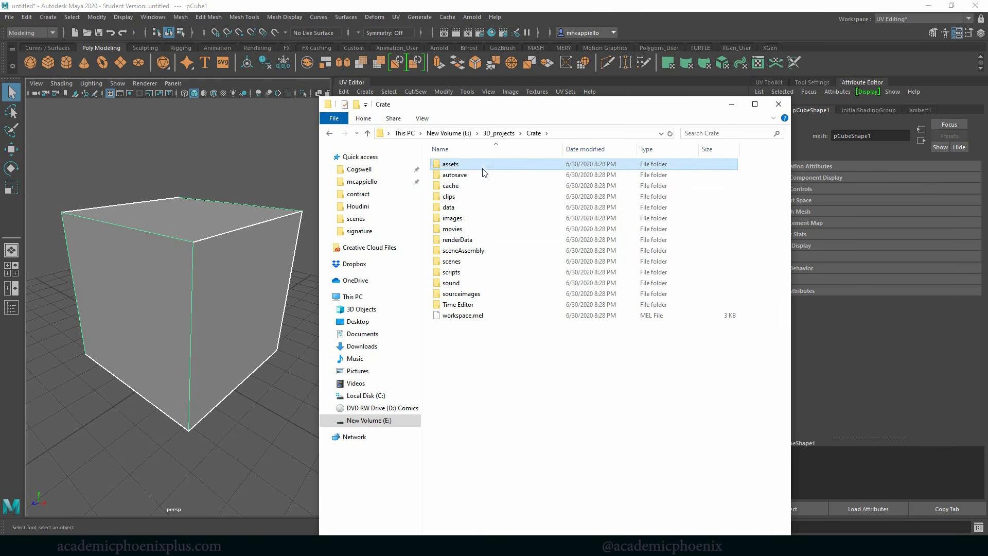
click(486, 197)
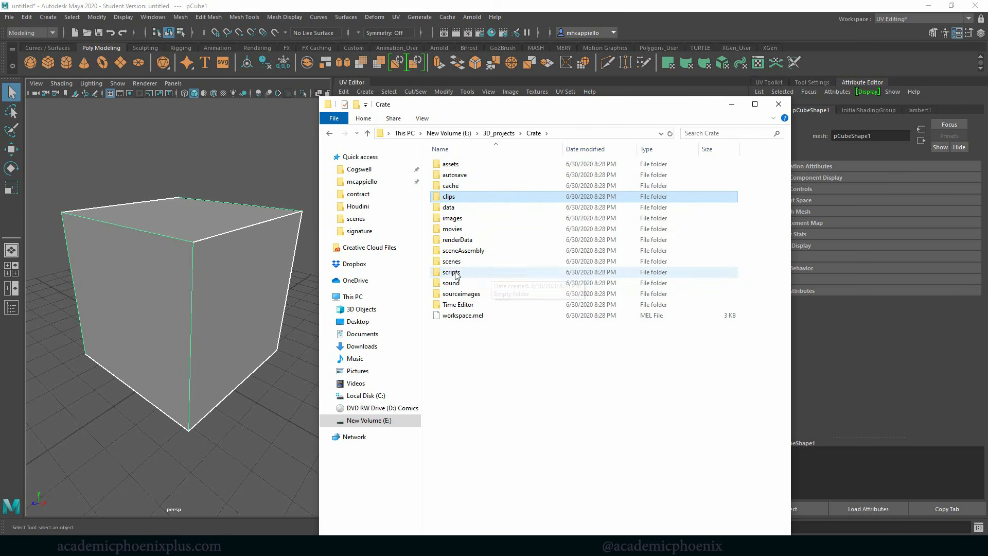
double_click(470, 264)
key(BackSpace)
double_click(480, 293)
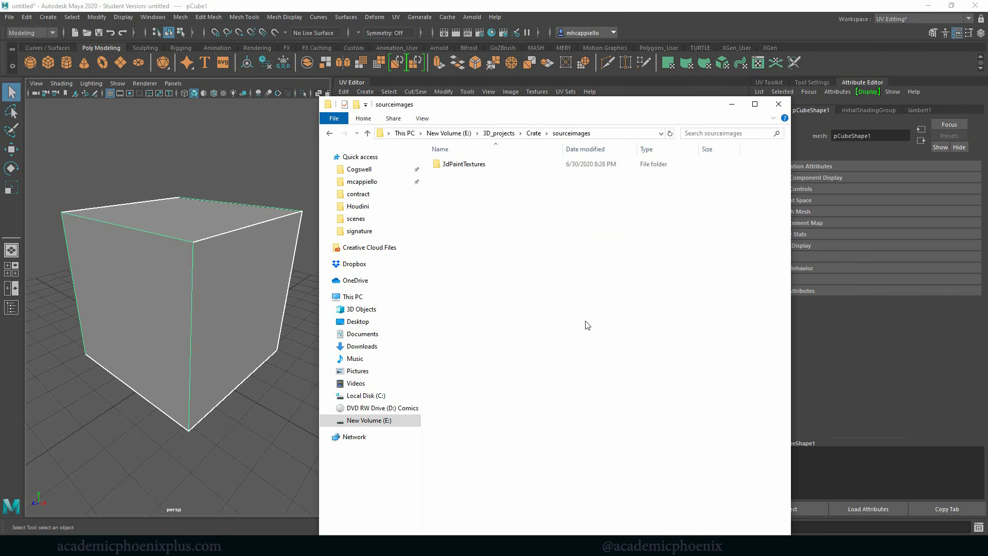
click(534, 133)
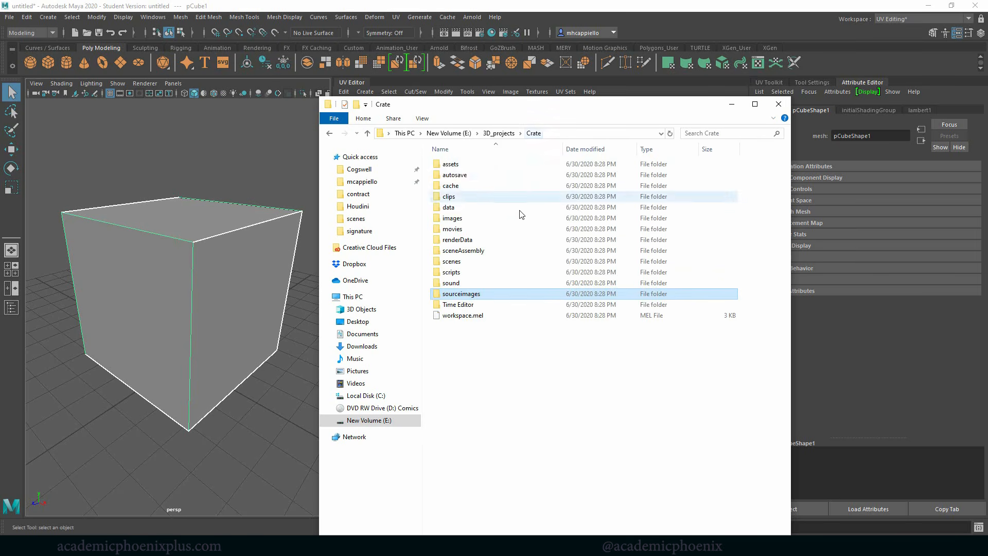
double_click(463, 226)
click(534, 133)
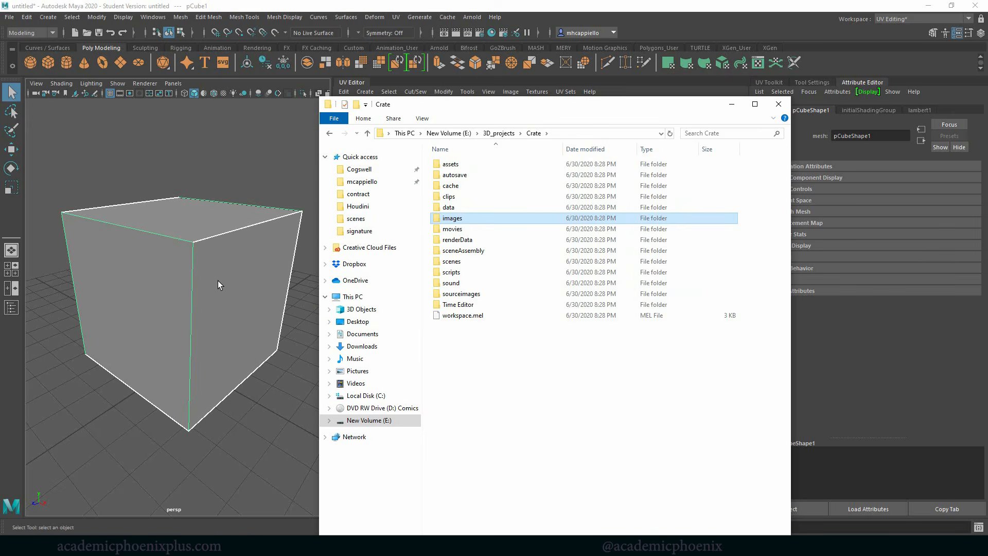
click(254, 286)
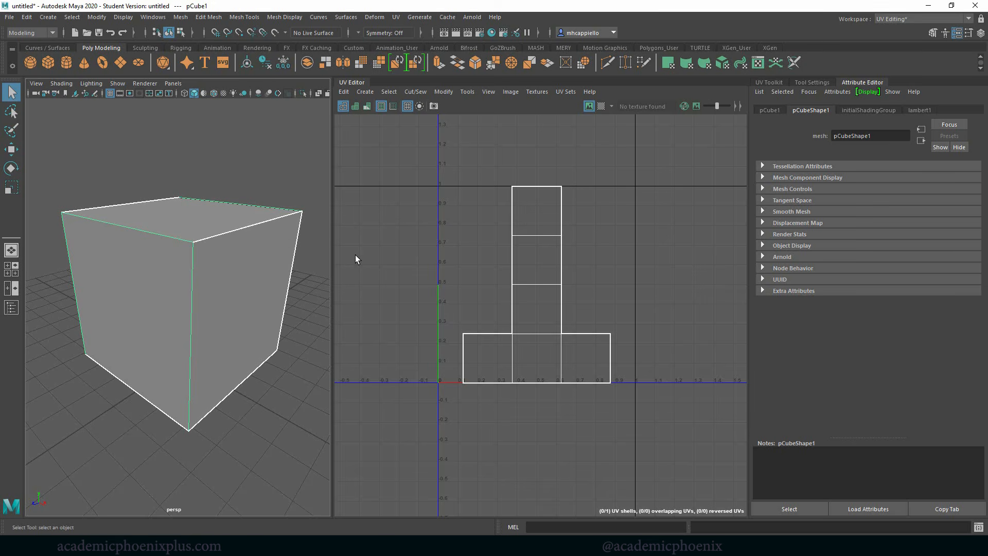
Look through the other projects in 3D_projects in File Explorer, inspect the building project's folder structure, and return to Maya
click(266, 546)
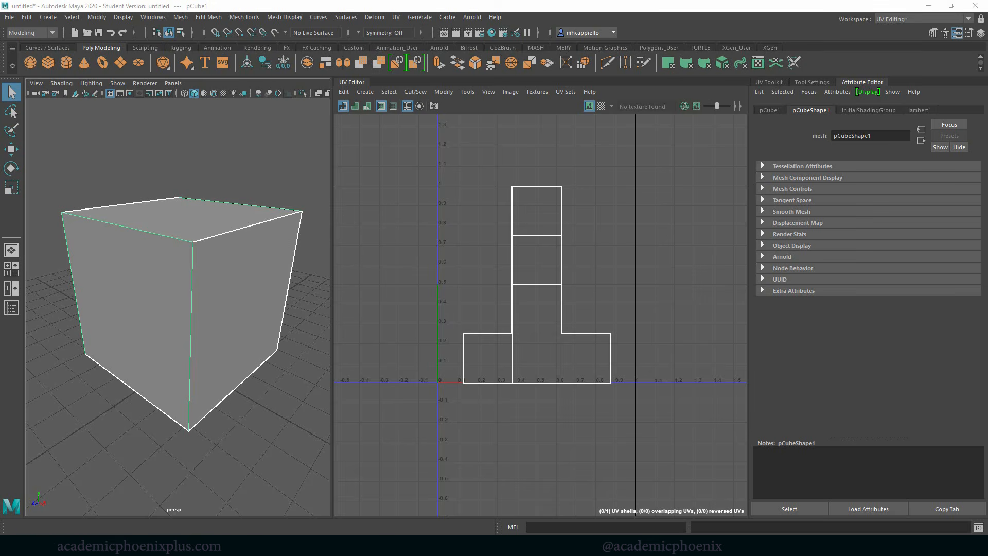
click(215, 515)
click(498, 133)
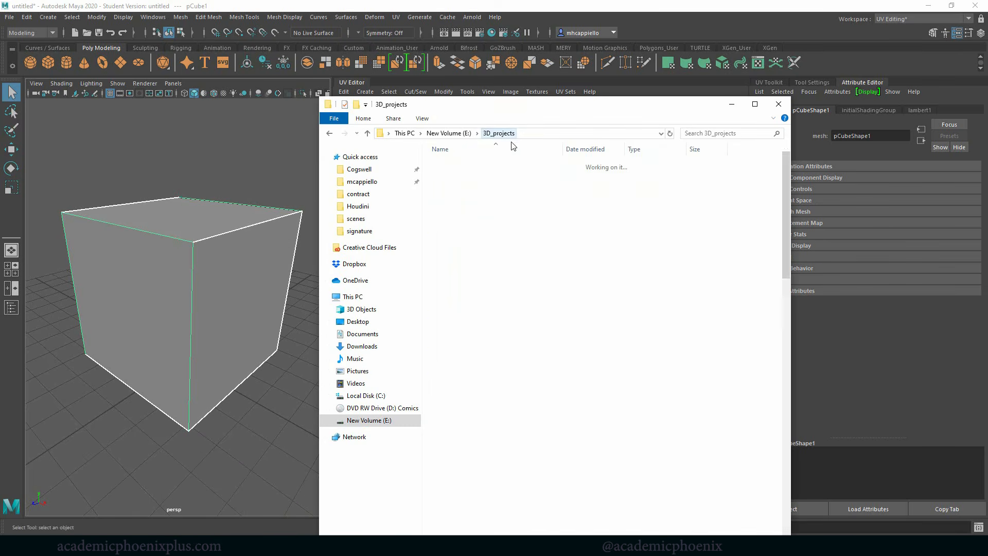
drag(784, 261, 710, 260)
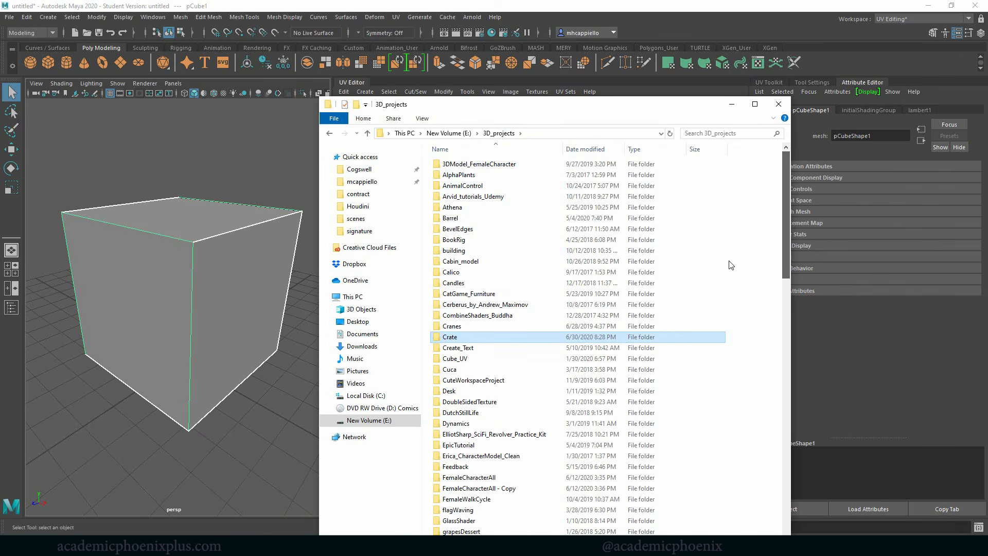
double_click(485, 272)
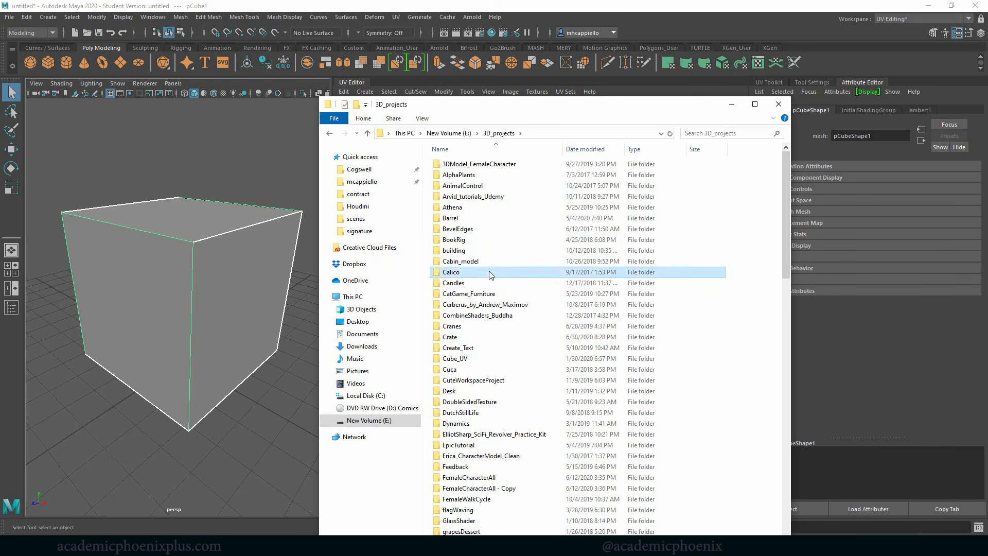
click(499, 134)
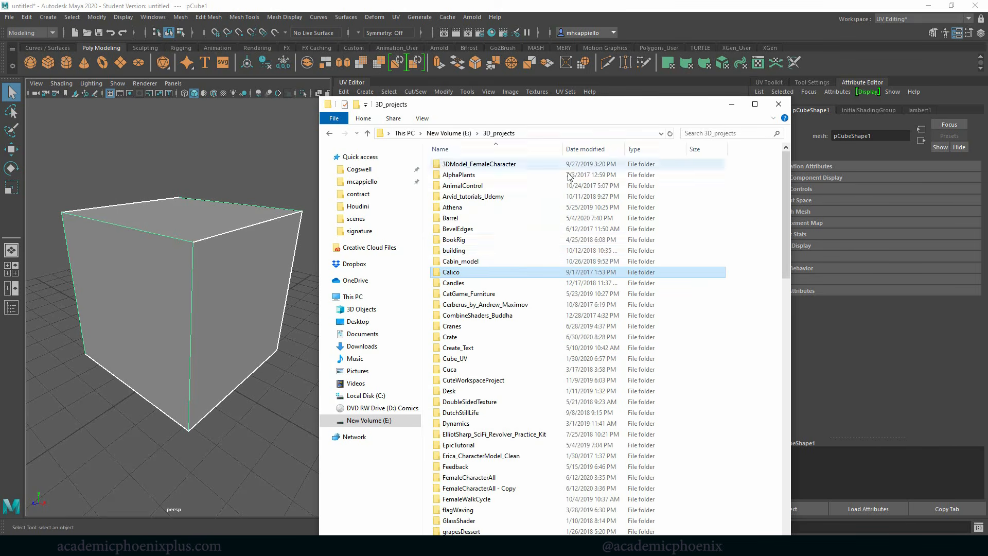
double_click(471, 252)
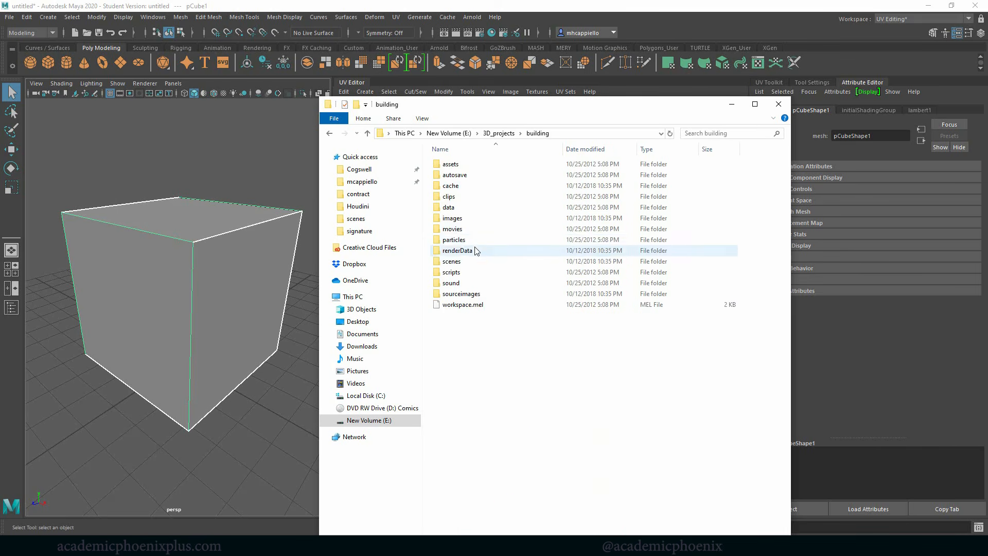
click(499, 134)
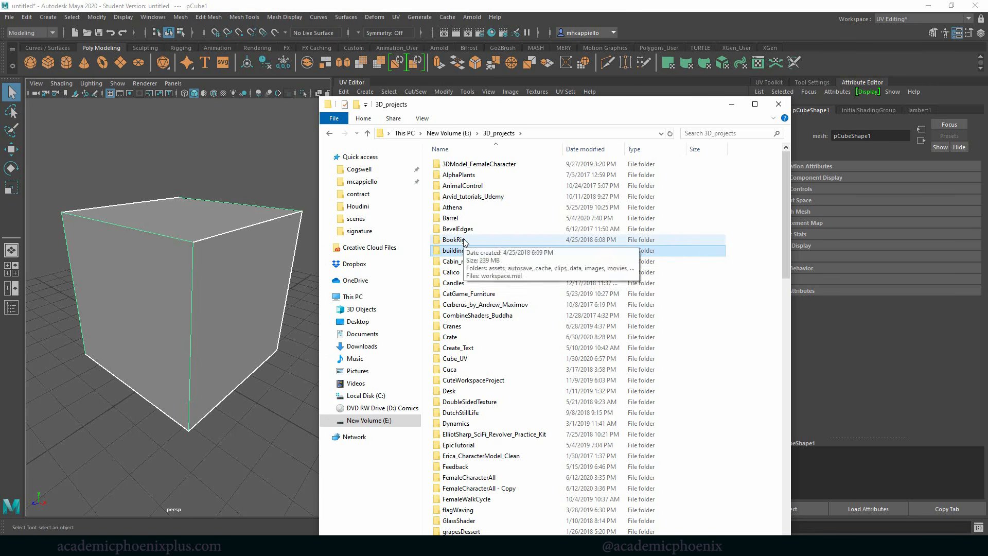
click(214, 223)
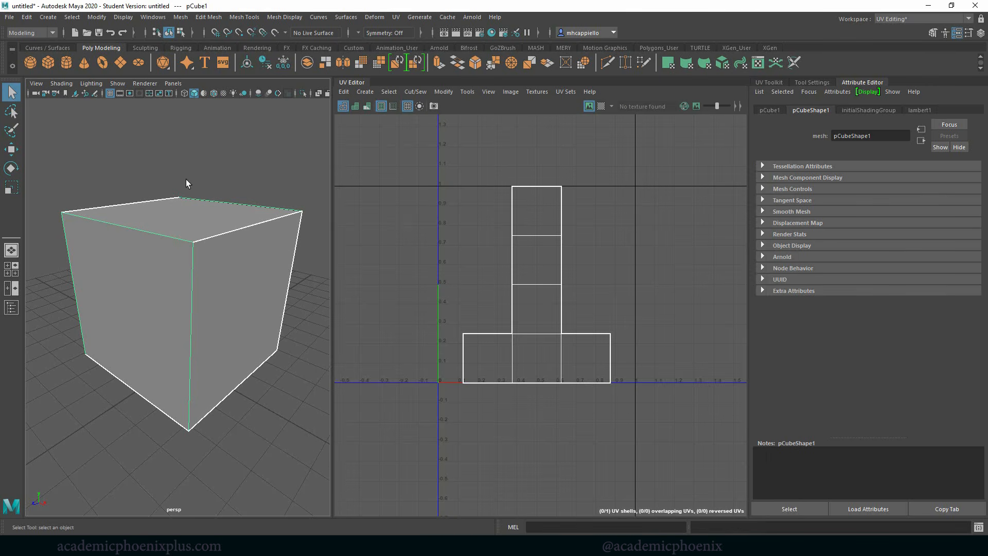
Start saving the scene under a new name and check that the destination is the Crate project's scenes folder
click(9, 17)
click(49, 69)
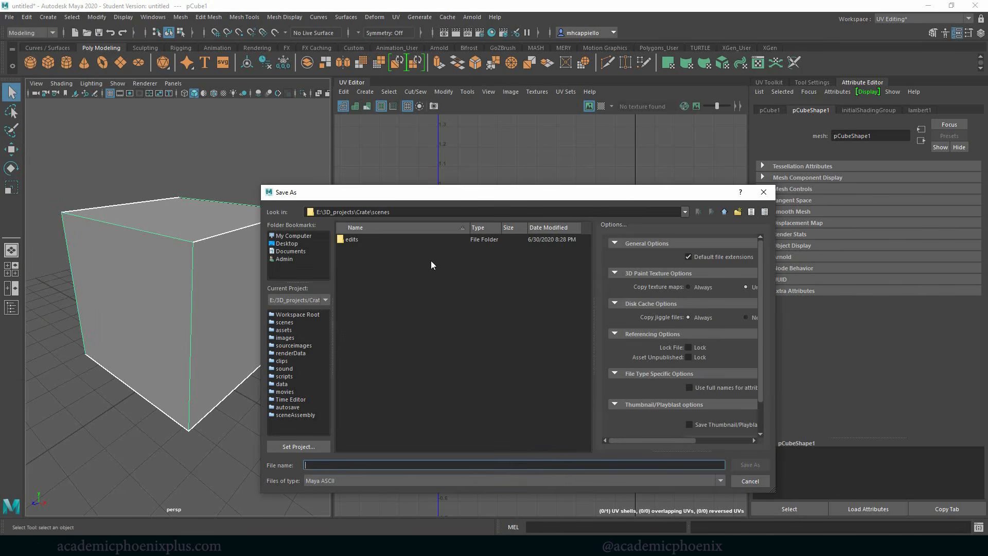
drag(324, 211, 395, 212)
click(361, 213)
mouse_move(324, 212)
mouse_down()
mouse_move(410, 212)
mouse_move(311, 215)
mouse_up()
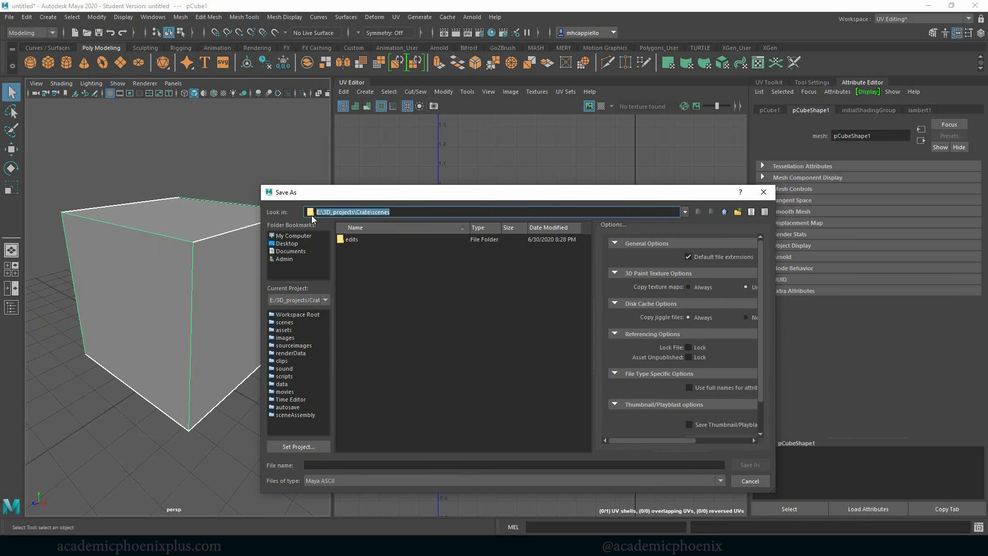
Name the scene file crate_01_startUV
click(349, 465)
text(crate_)
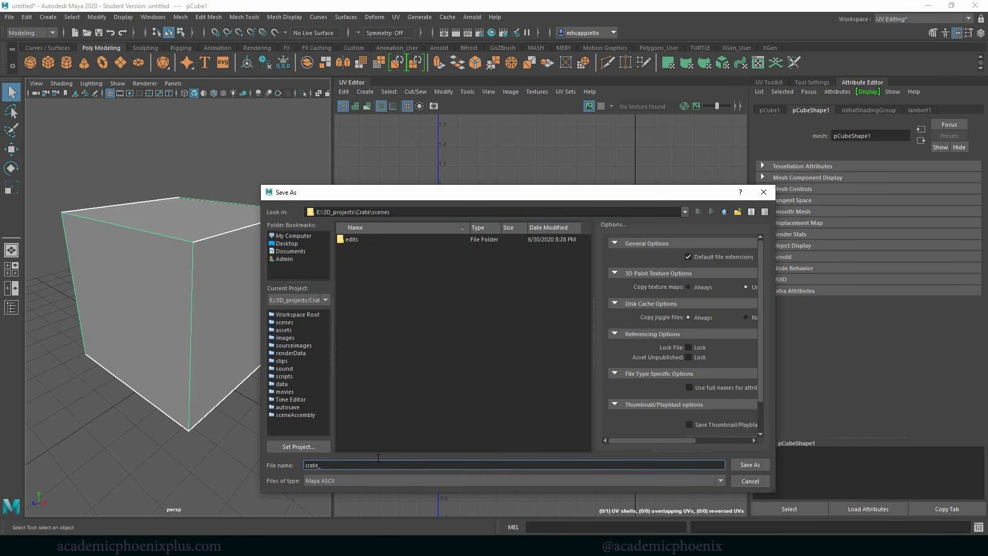
text(01_start)
text(Texture)
key(BackSpace)
key(BackSpace)
key(BackSpace)
key(BackSpace)
key(BackSpace)
key(BackSpace)
text(UV)
Switch the scene's file type to Maya Binary and back to Maya ASCII
click(361, 481)
click(355, 496)
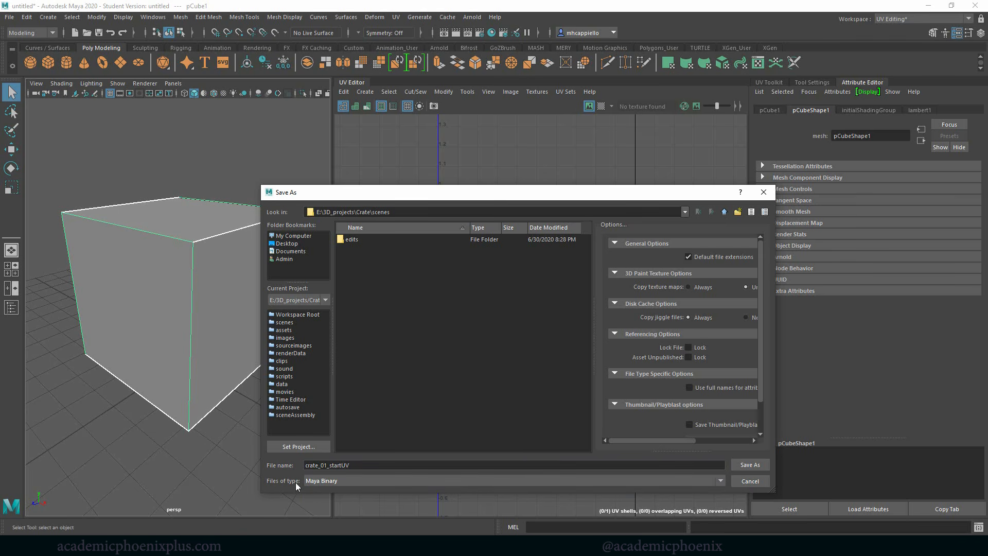
click(321, 482)
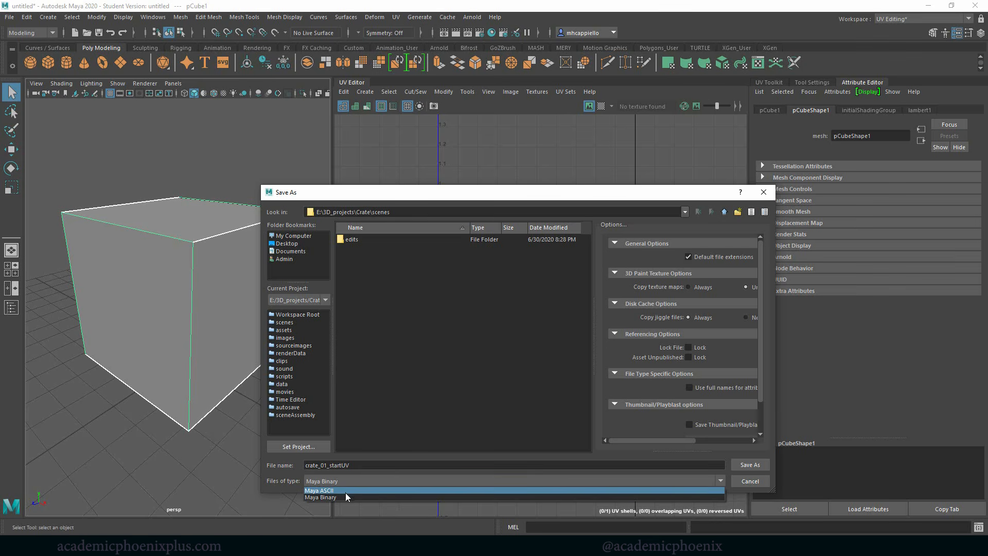
click(347, 490)
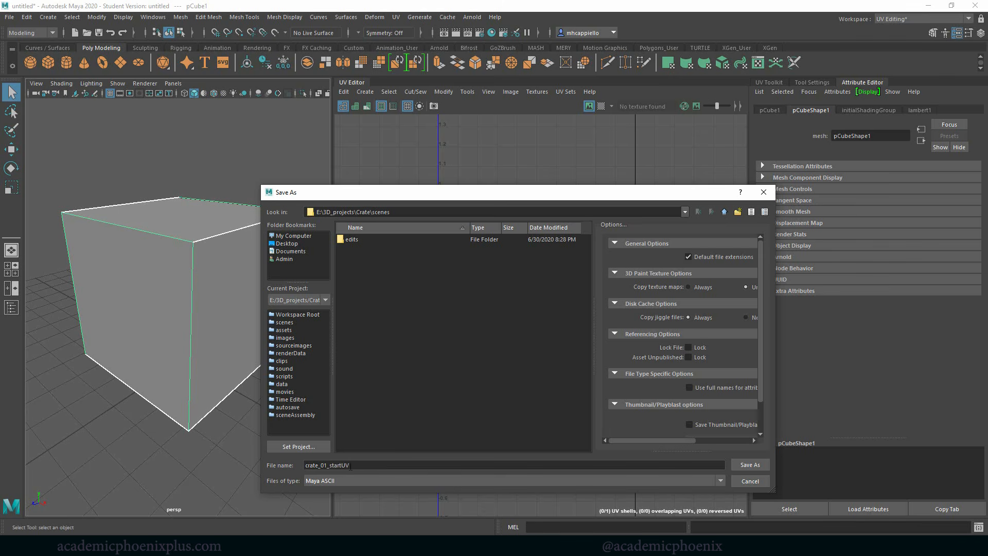
Save the scene as crate_01_startUV in Maya ASCII format in the Crate project's scenes folder
drag(358, 468, 291, 465)
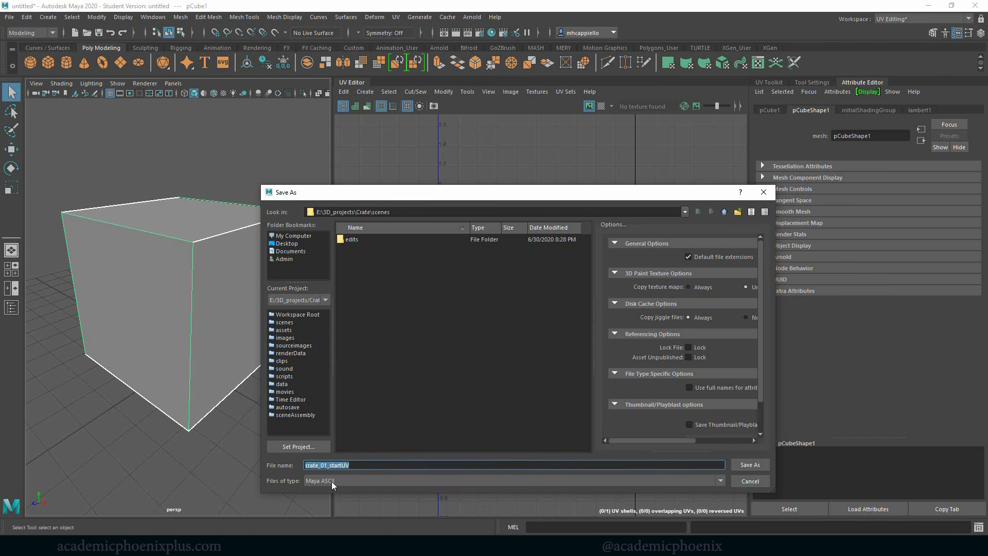
click(750, 465)
Check in File Explorer that the Crate project's scenes folder holds the saved scene file, and return to Maya
mouse_move(267, 545)
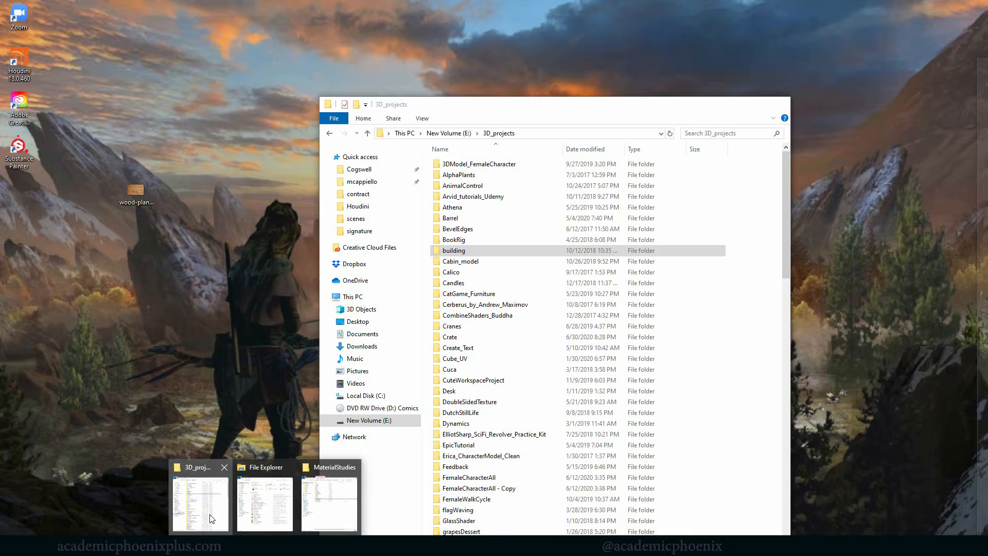
click(208, 519)
double_click(453, 282)
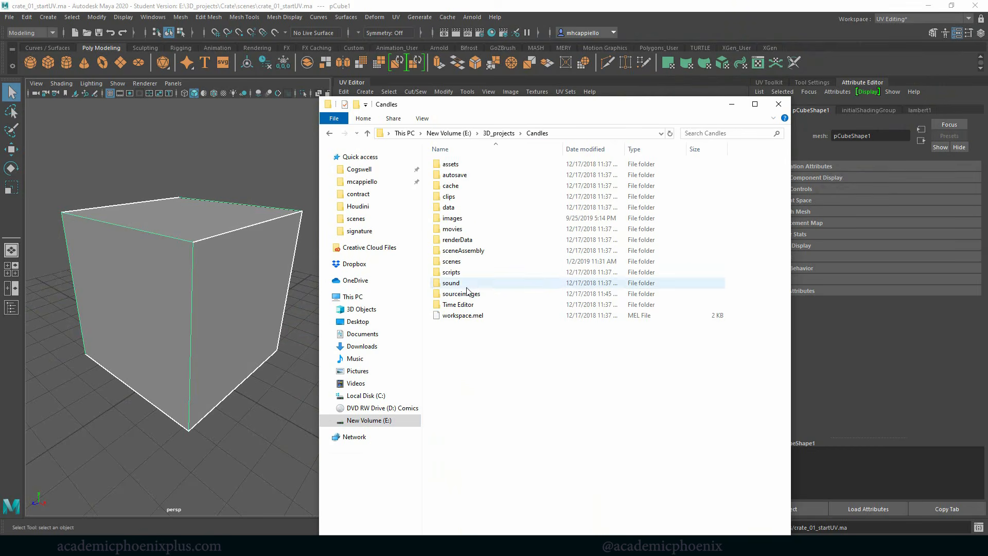
click(499, 133)
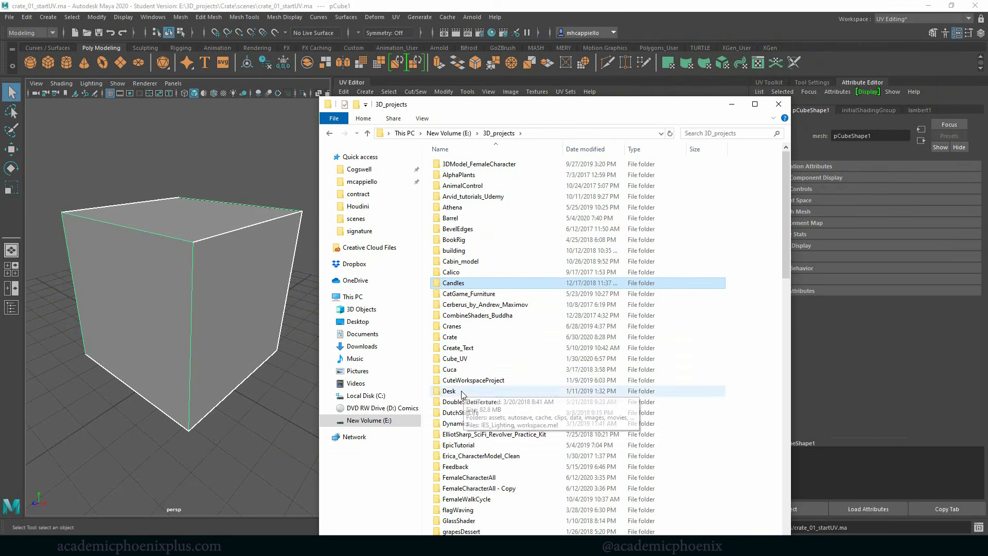
double_click(453, 337)
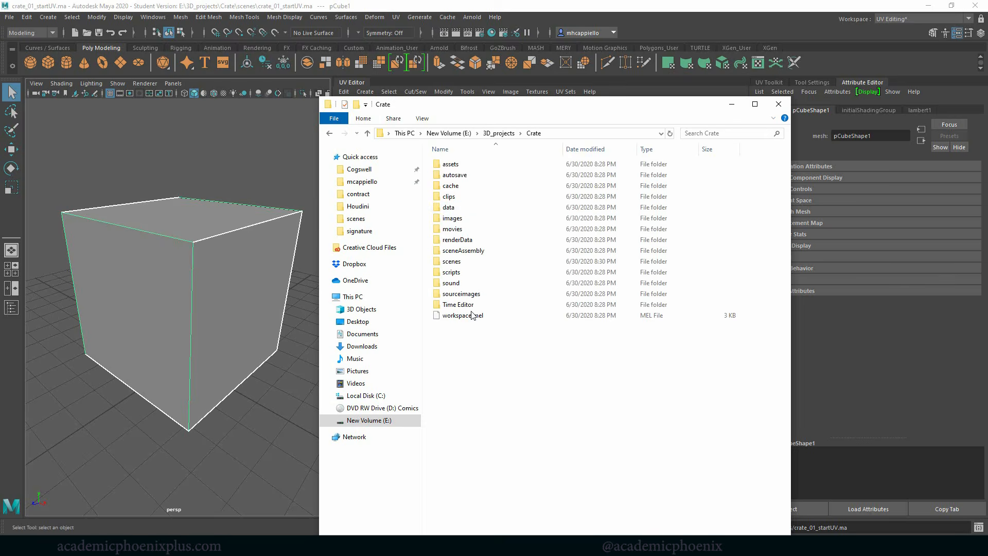
double_click(477, 261)
drag(526, 215, 460, 178)
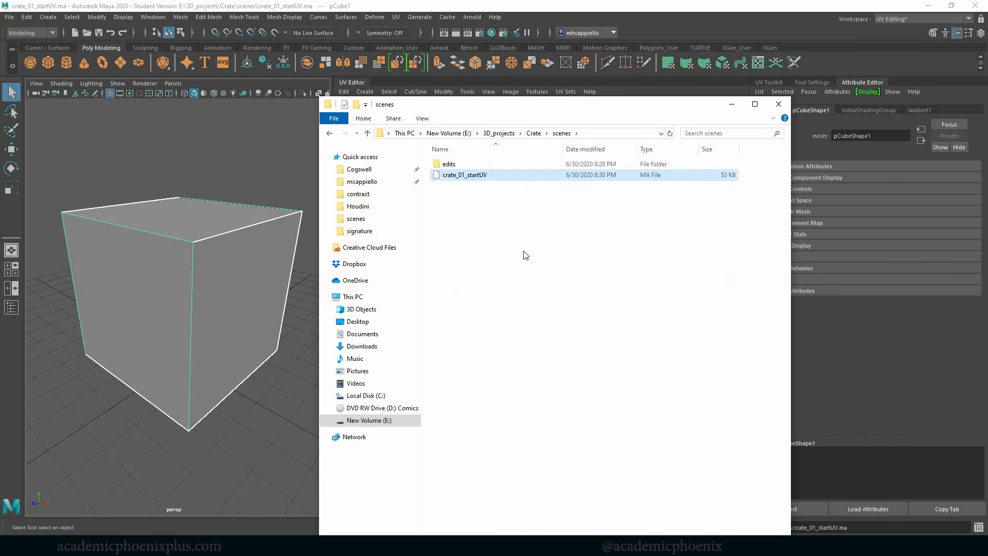
click(533, 251)
drag(528, 214, 486, 191)
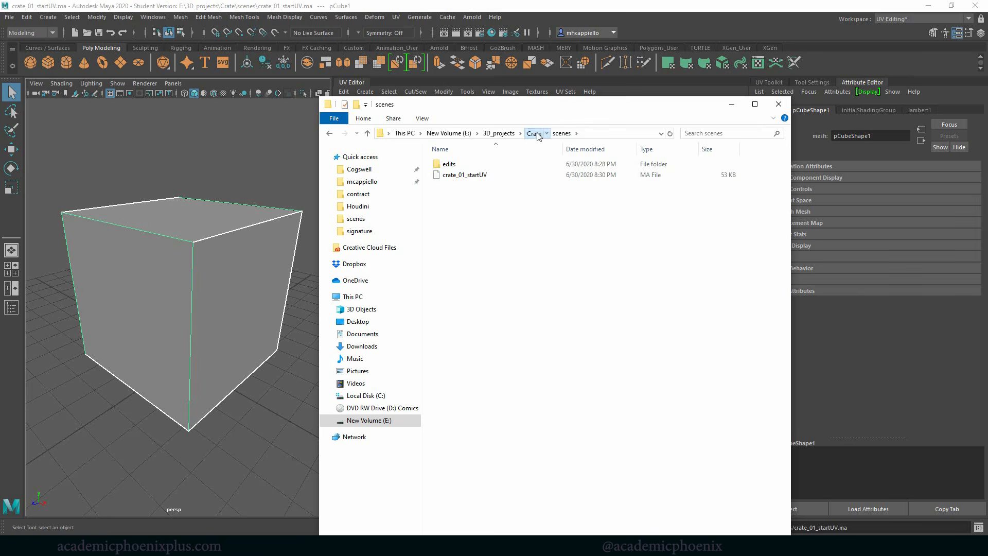
click(534, 133)
click(250, 158)
click(227, 231)
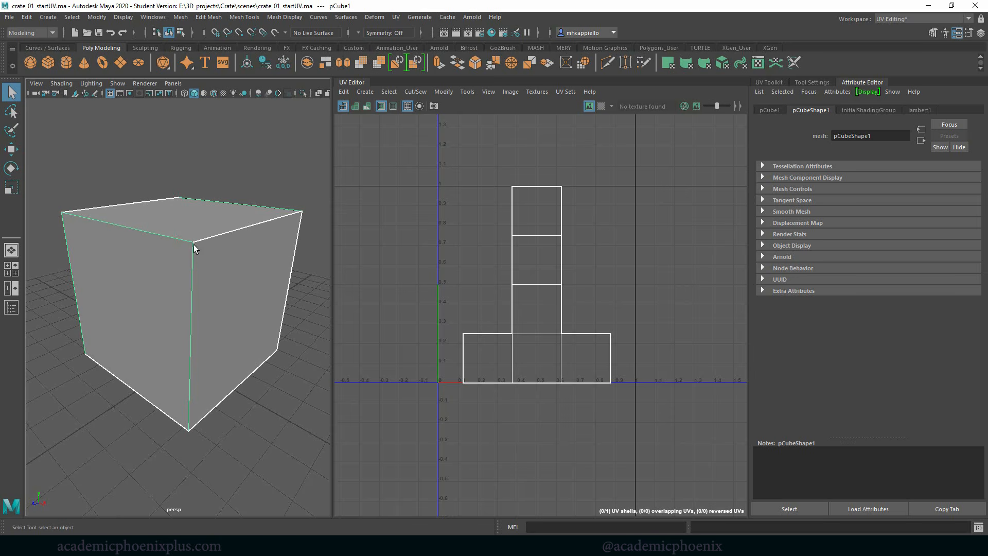
Open the UV Snapshot options and change the save location to the Crate project's images folder
click(511, 91)
click(556, 263)
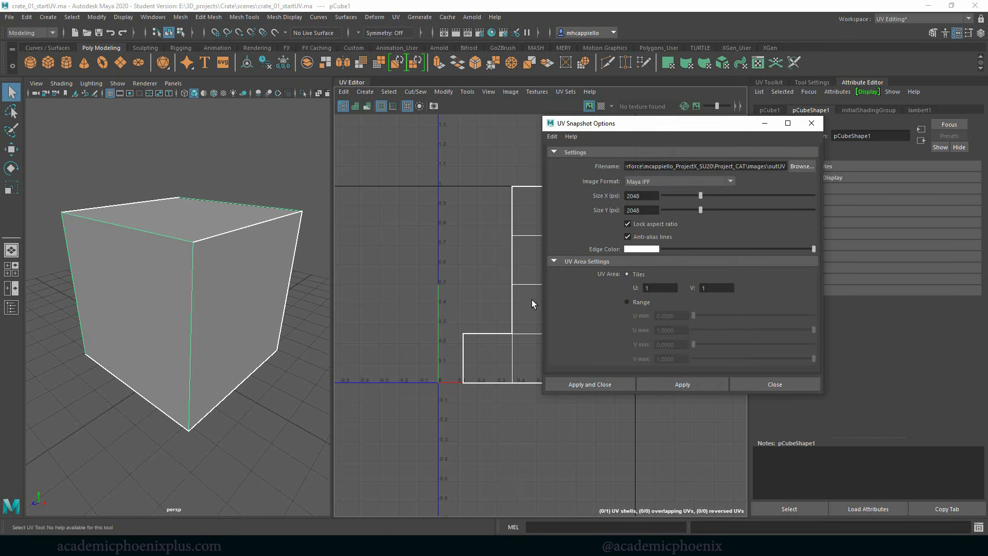
drag(604, 118, 377, 115)
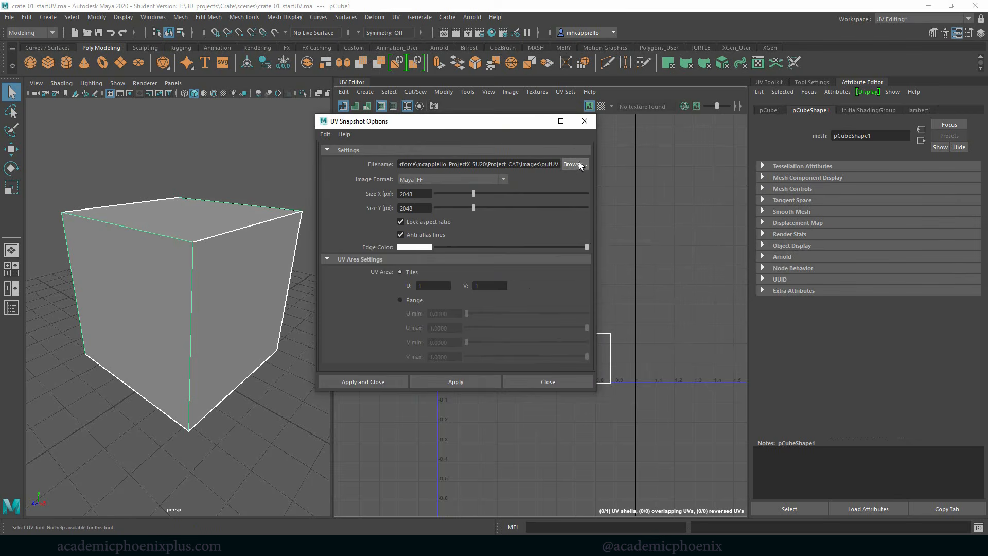
click(576, 164)
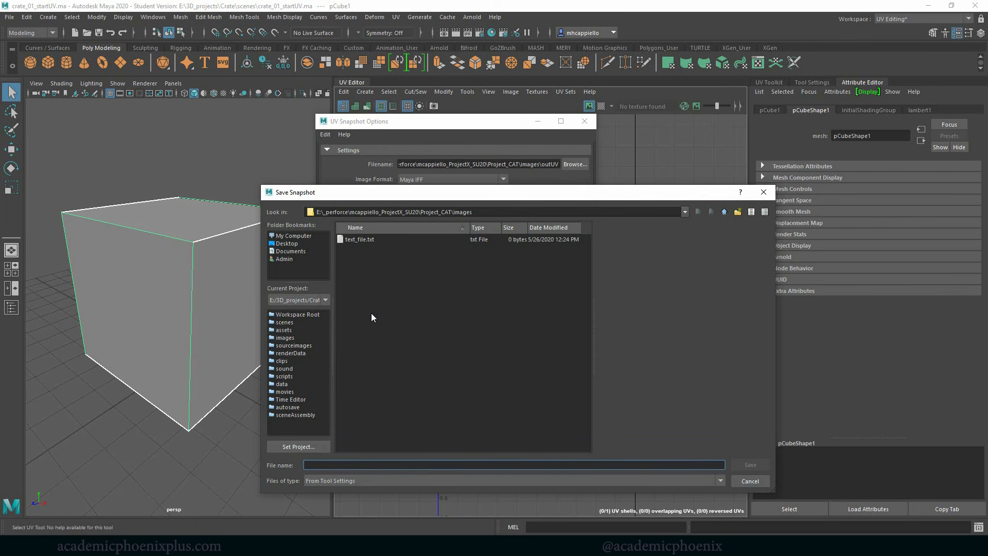
drag(345, 212, 440, 210)
click(438, 211)
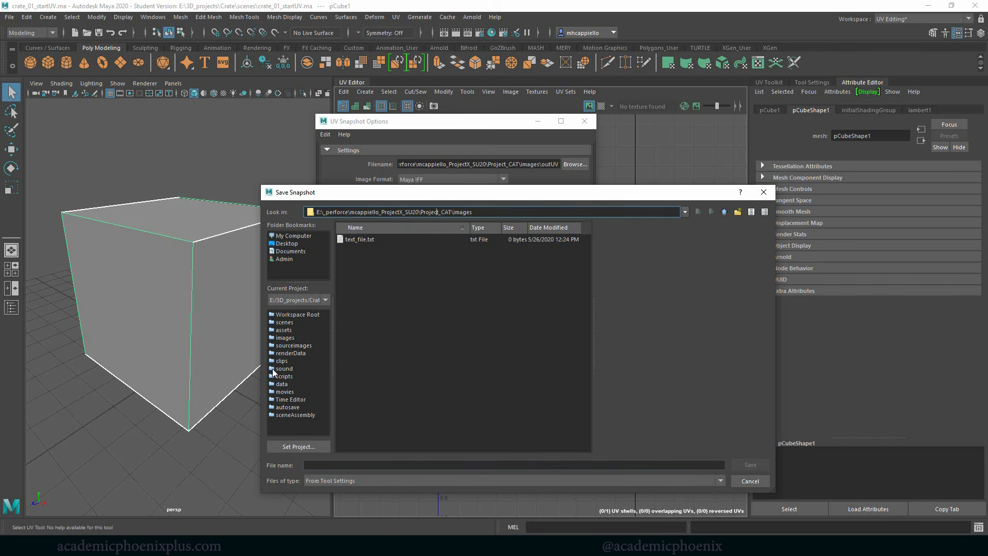
click(290, 338)
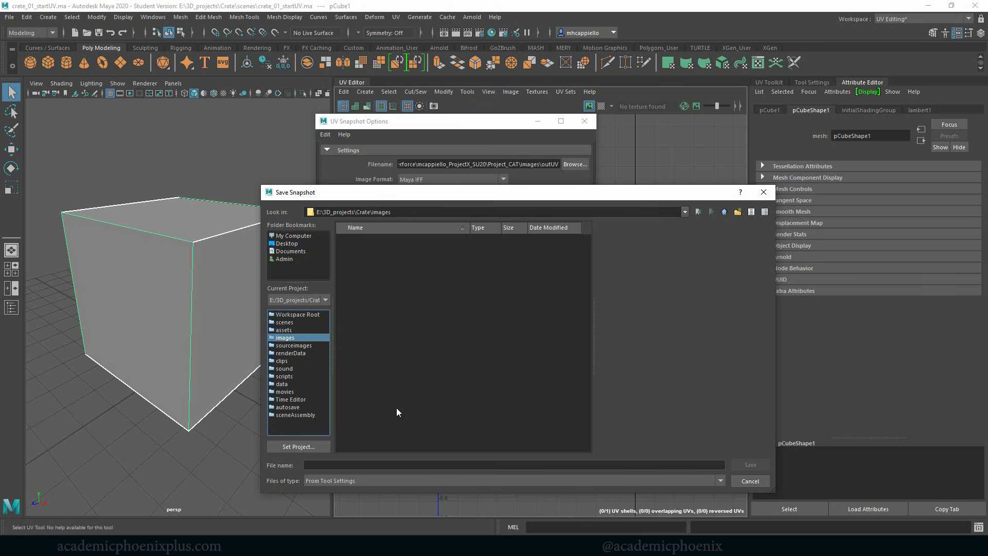
mouse_move(373, 211)
mouse_down()
mouse_move(418, 212)
mouse_move(375, 211)
mouse_up()
click(436, 212)
click(425, 211)
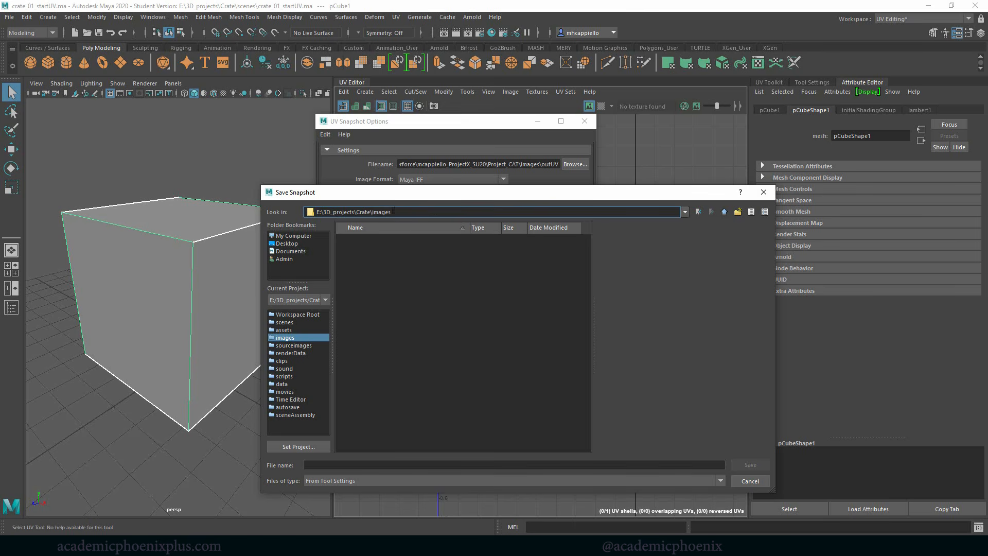
double_click(373, 213)
click(396, 213)
Name the UV snapshot file crate_UVsnap and accept it as the output file
click(337, 466)
text(car)
key(BackSpace)
text(rate_UVsnap)
key(Return)
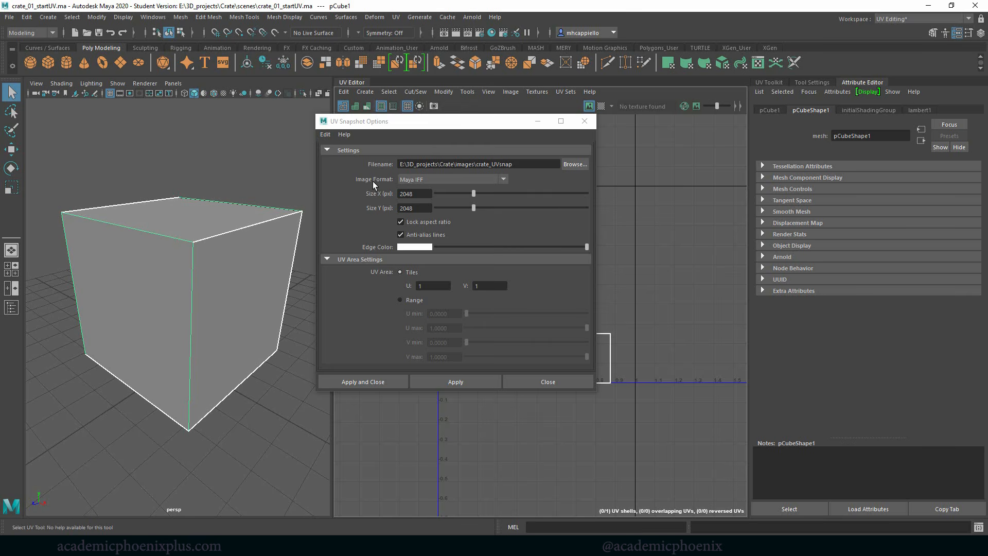
Set the UV snapshot's image format to TIFF
click(434, 180)
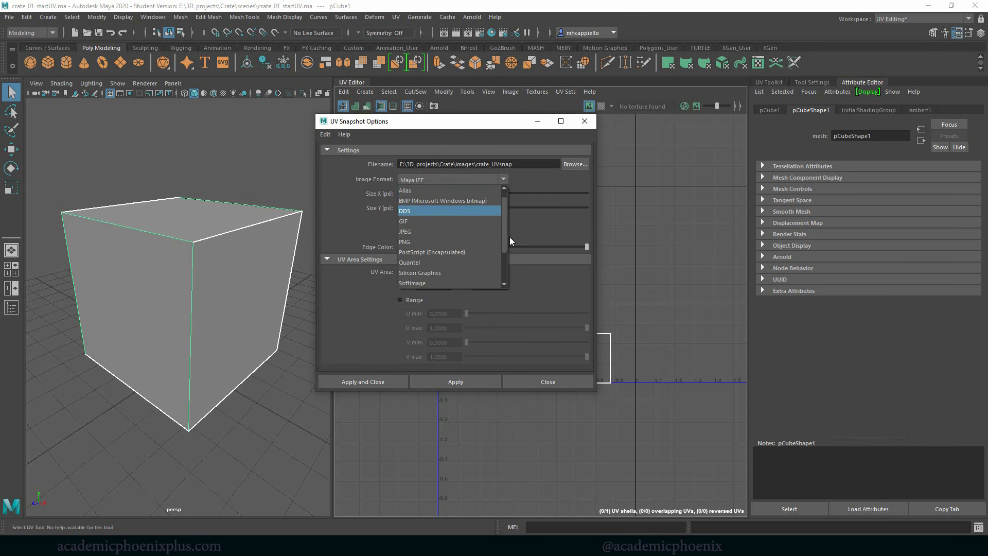
drag(510, 224, 505, 262)
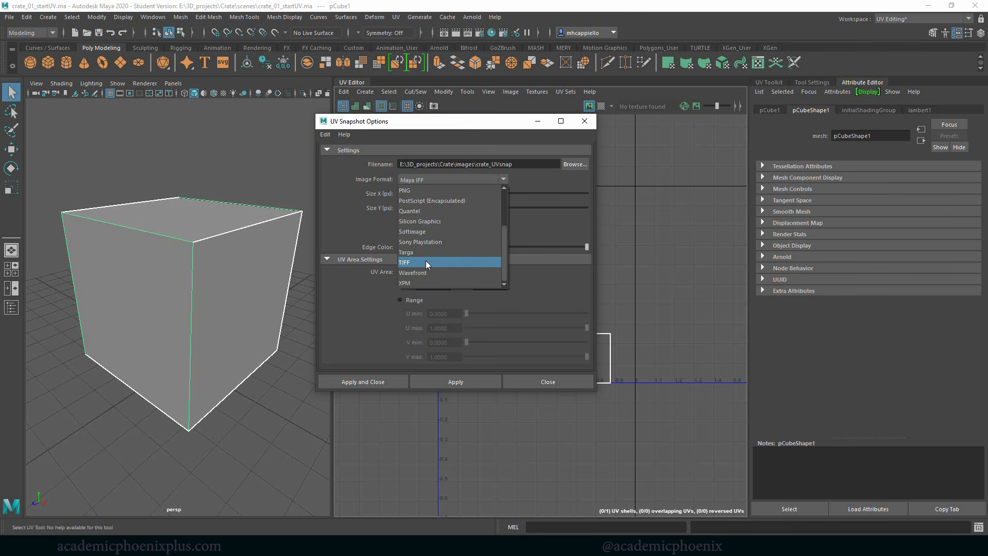
click(430, 262)
click(464, 181)
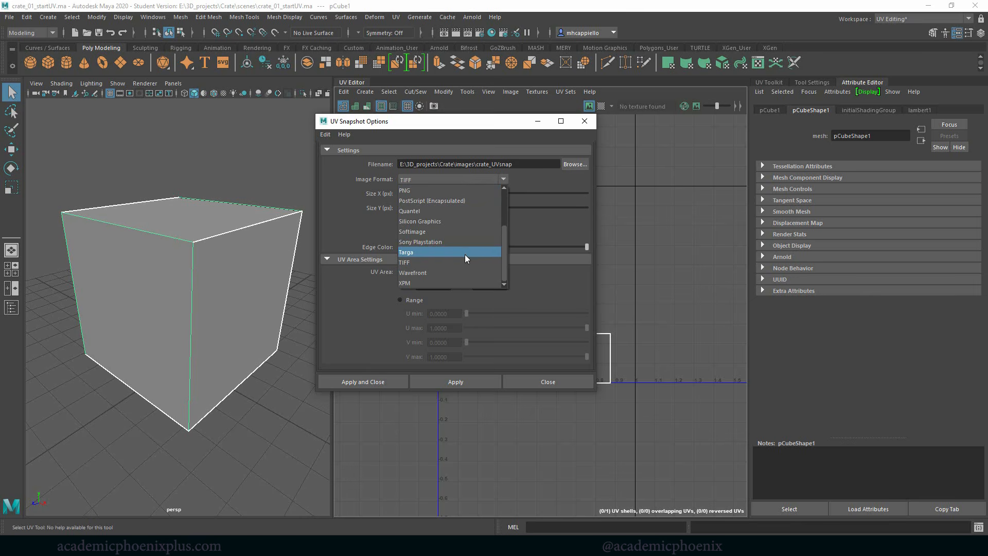
click(453, 261)
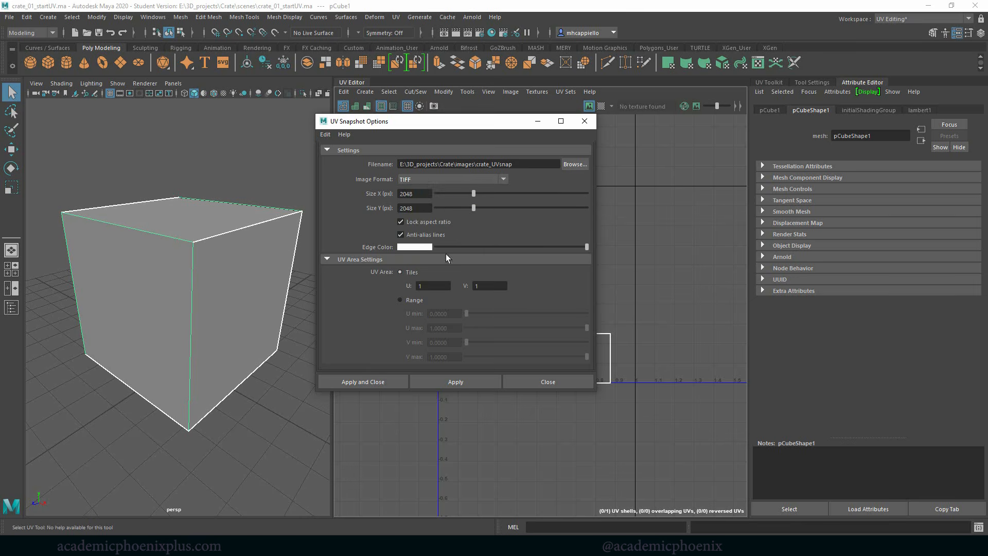
Try UV snapshot sizes of 1024, 2048 and 4096 pixels
double_click(414, 193)
text(1024)
key(Tab)
click(421, 194)
click(404, 207)
text(2048)
key(Return)
text(4096)
key(Return)
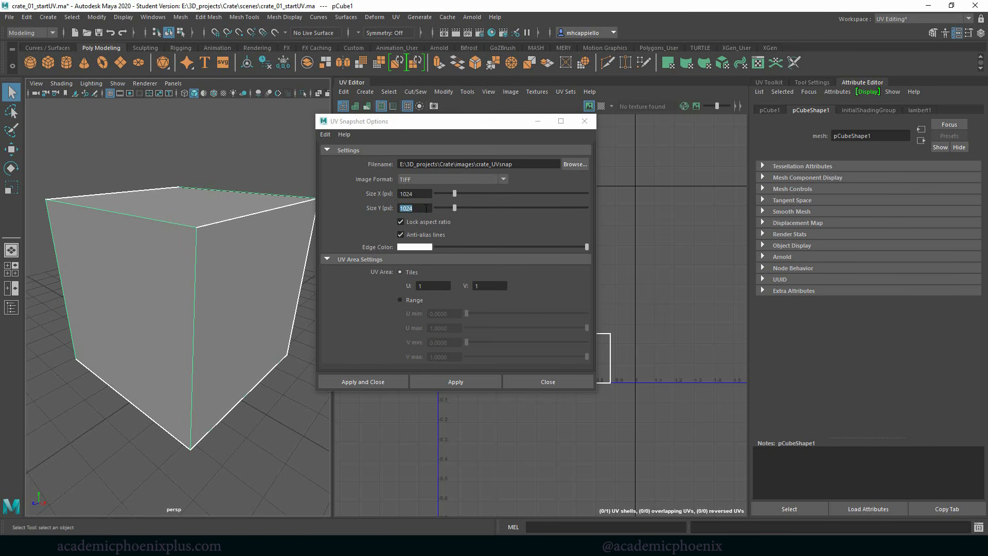
Set the snapshot size to 1024 by 1024 pixels and export the UV snapshot
text(1024)
key(Return)
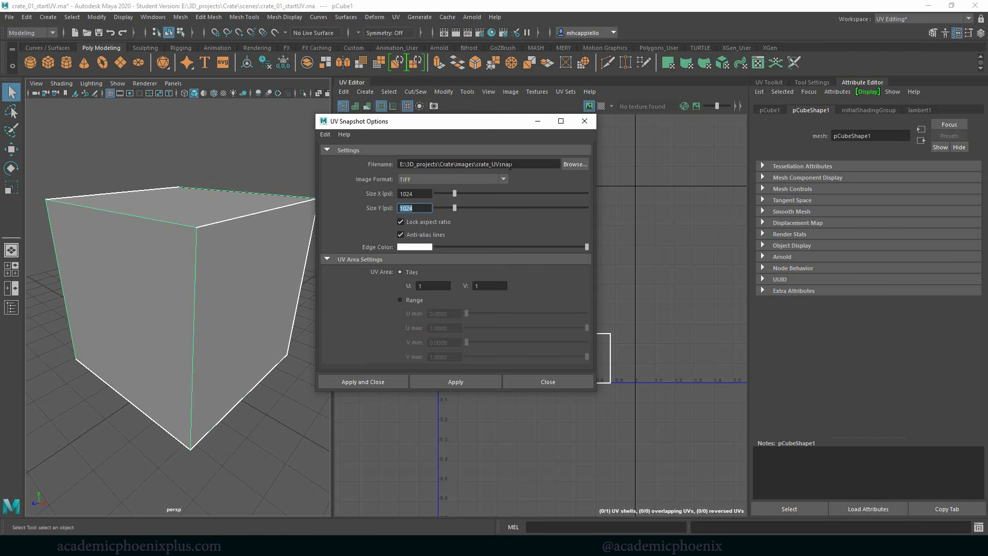
click(368, 382)
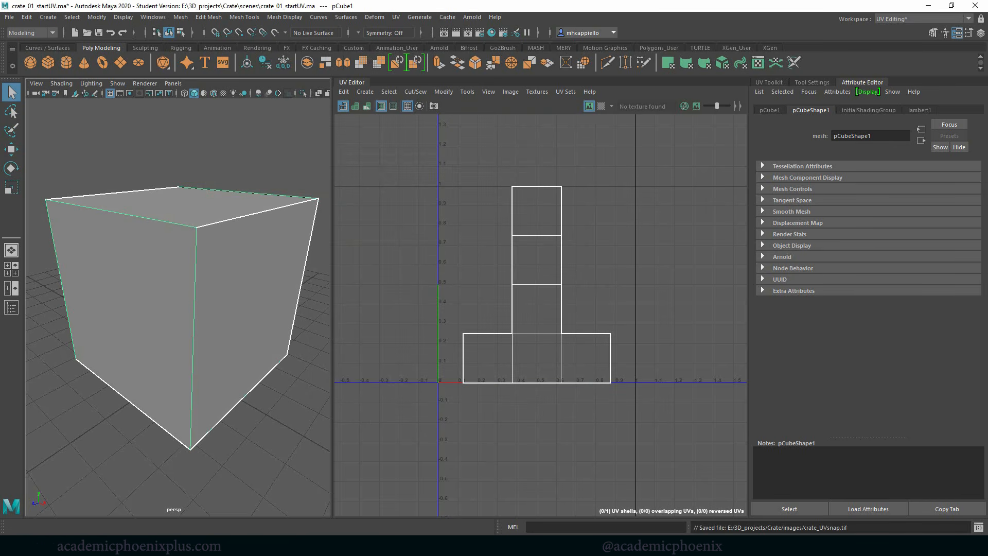
Open the exported crate_UVsnap image from the Crate project's images folder in Photoshop
click(266, 545)
click(210, 515)
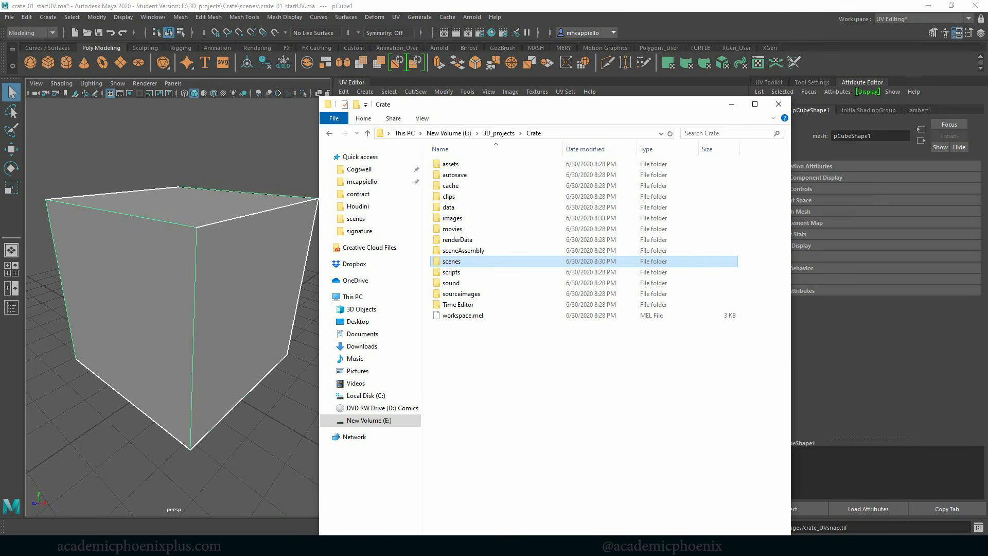
double_click(483, 221)
click(468, 202)
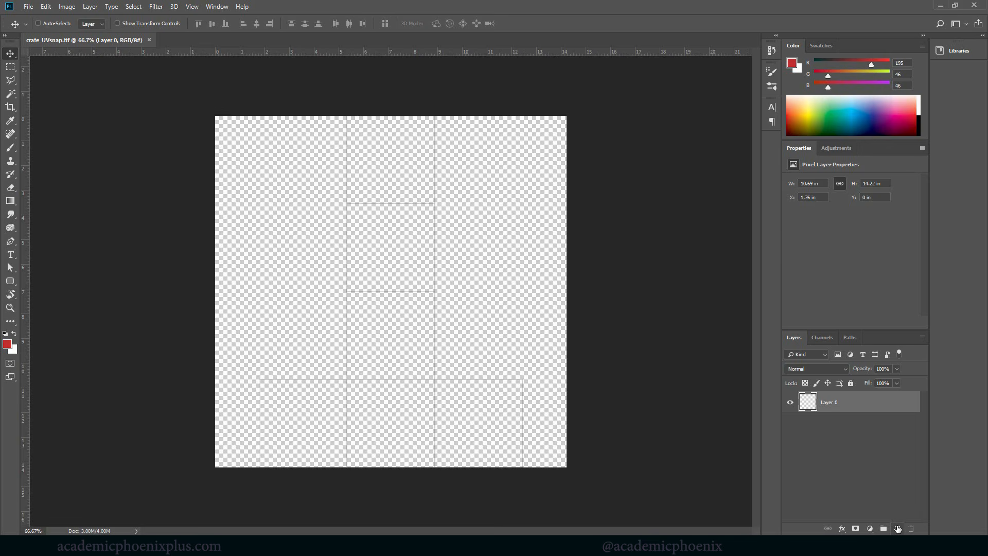
Add a new layer beneath the UV snapshot layer and fill it with black at 100% opacity
click(898, 528)
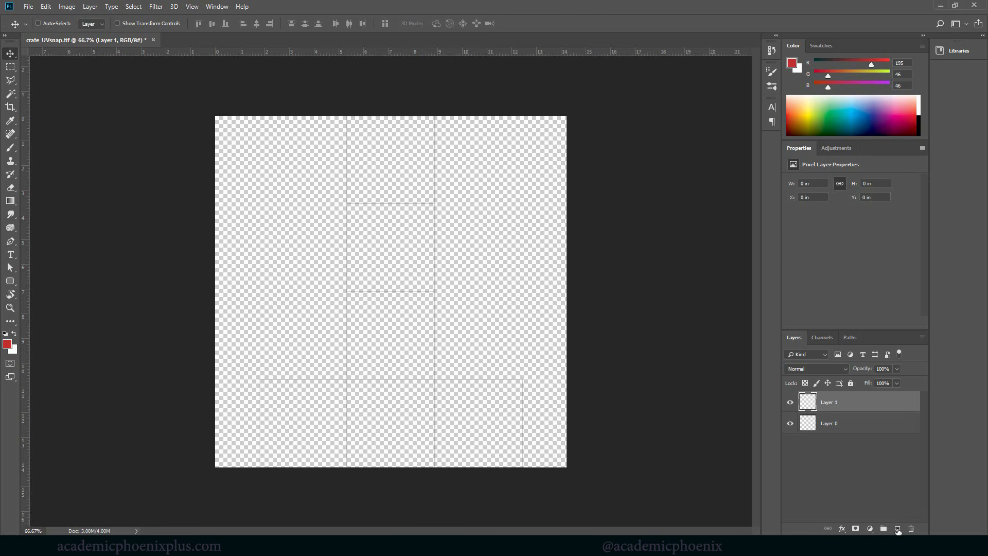
right_click(835, 408)
drag(829, 409, 828, 435)
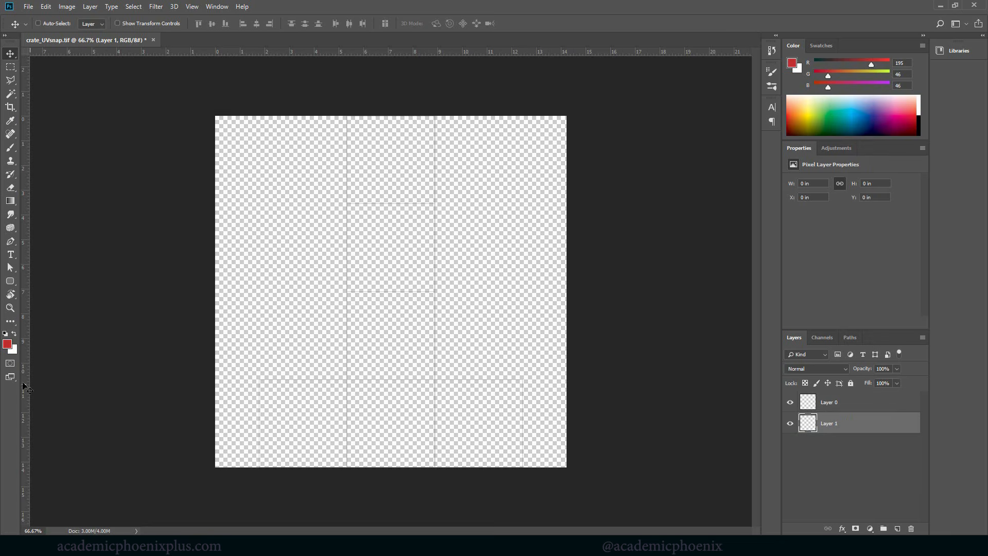
key(d)
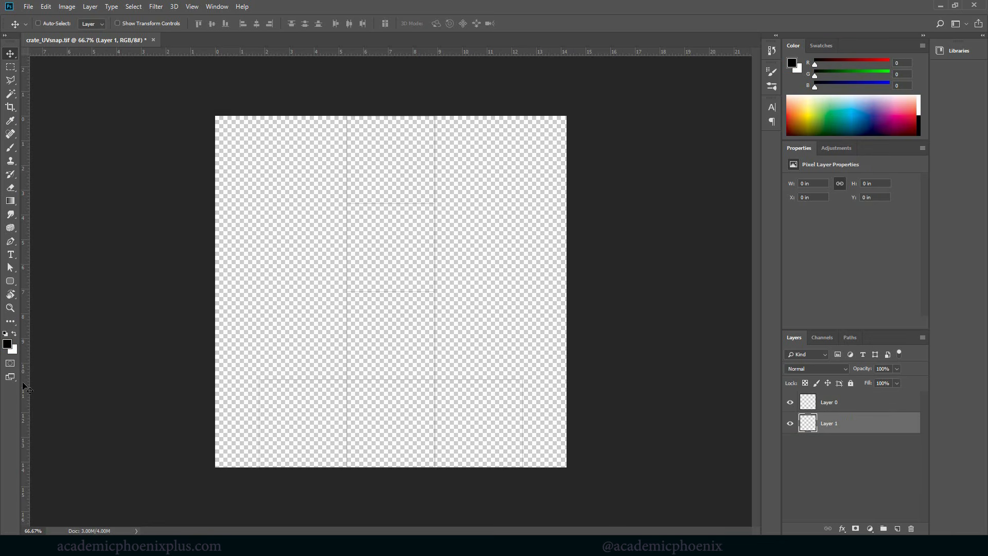
key(shift+F5)
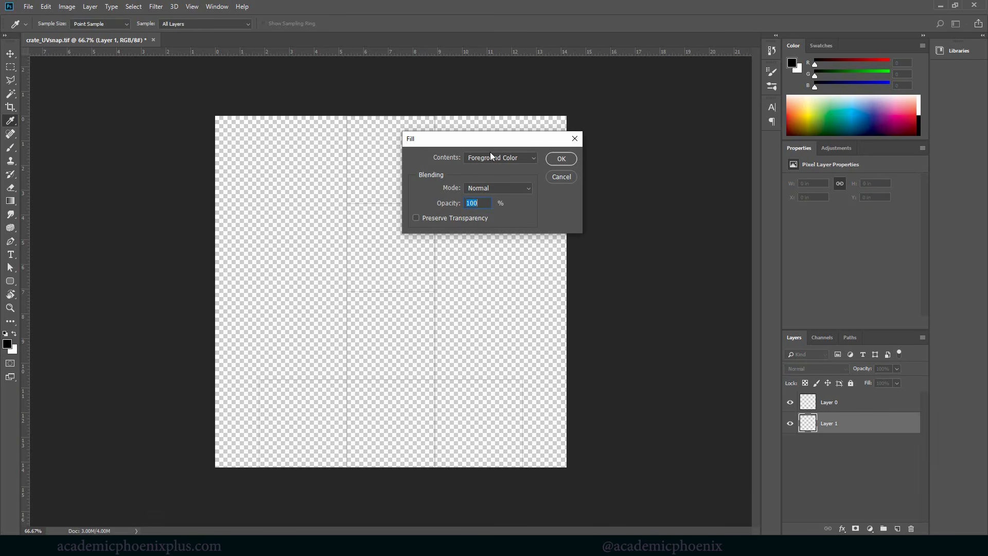
click(561, 159)
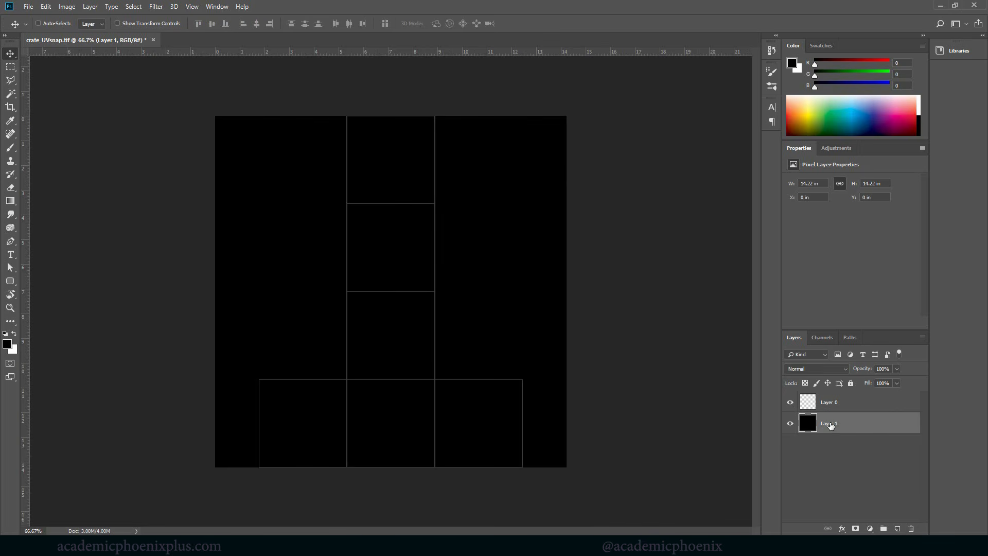
Rename the UV line layer to uvsnap and lock it completely
click(833, 403)
double_click(834, 404)
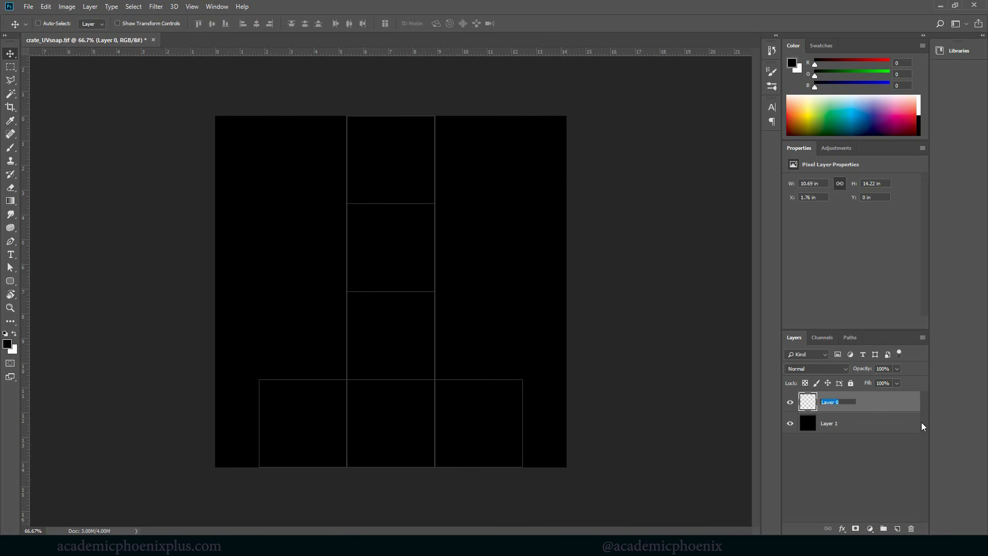
text(uvsnap)
key(Return)
click(850, 384)
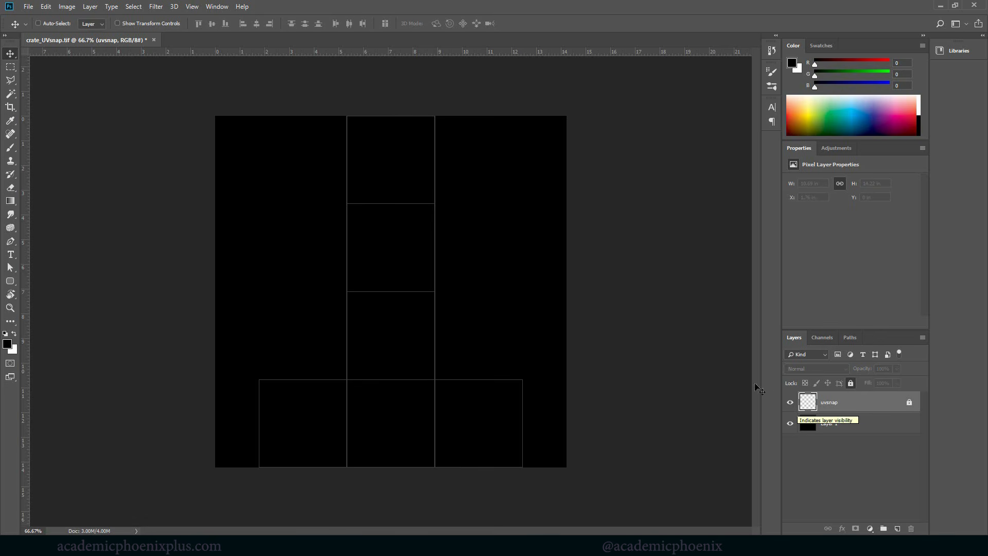
Add a new layer directly above the black layer and set the foreground color to blue, 1322ef
click(879, 422)
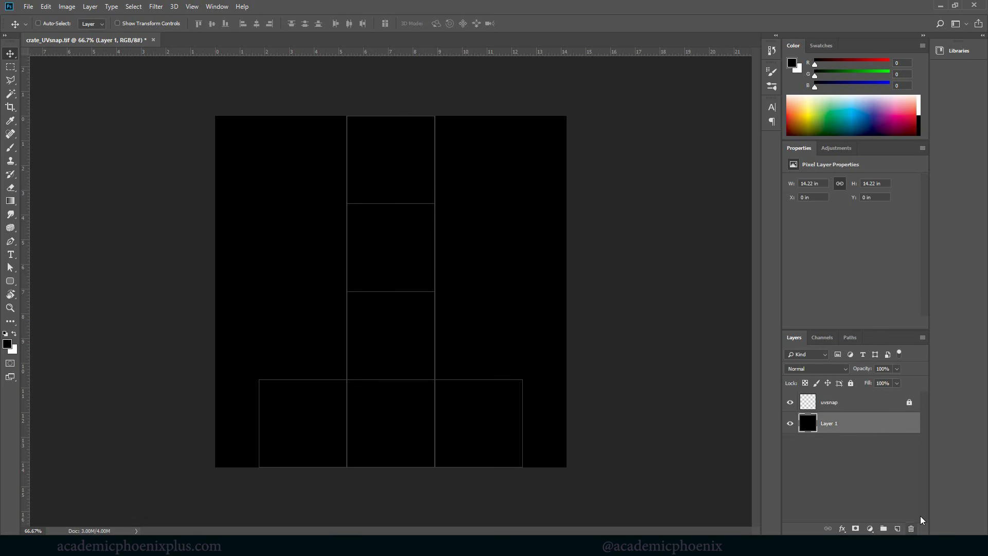
click(898, 528)
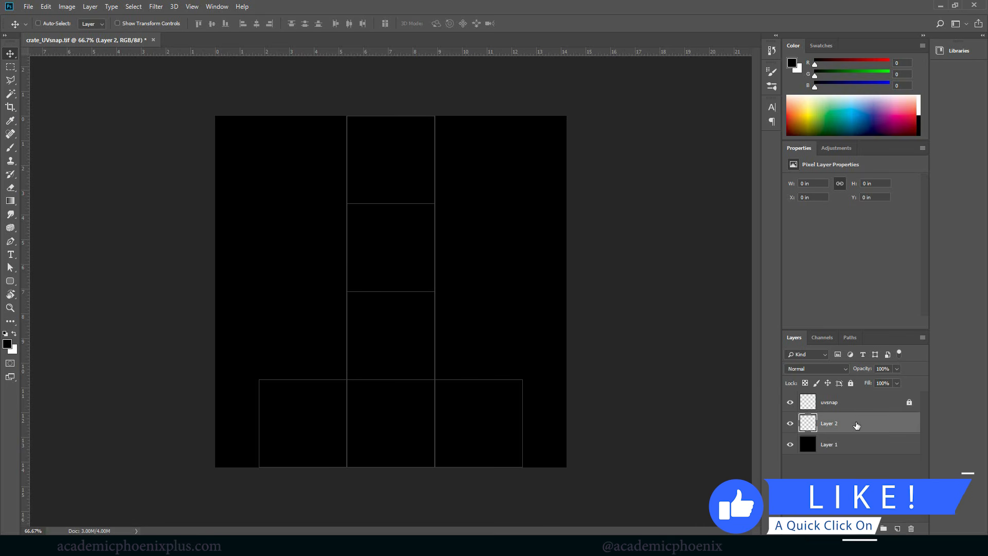
key(i)
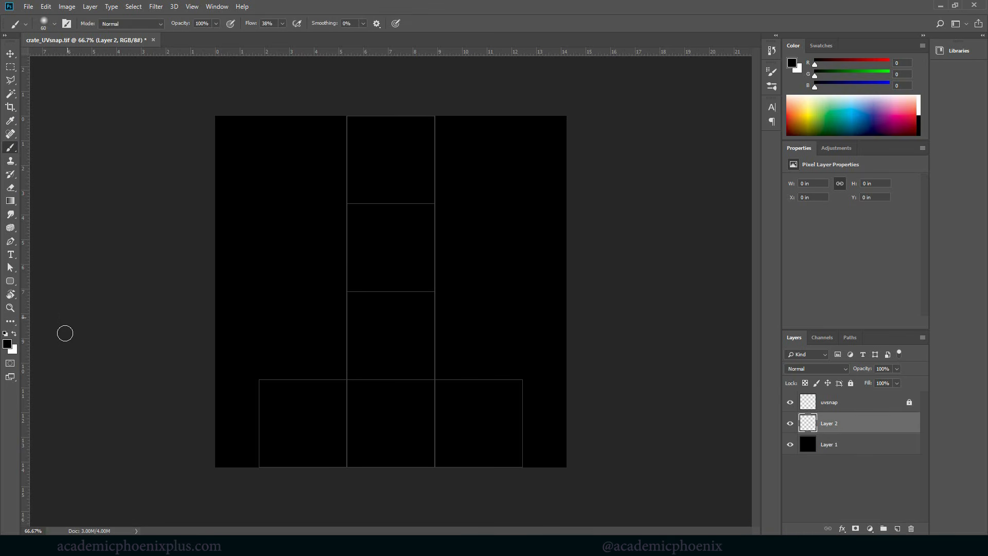
click(7, 344)
click(407, 347)
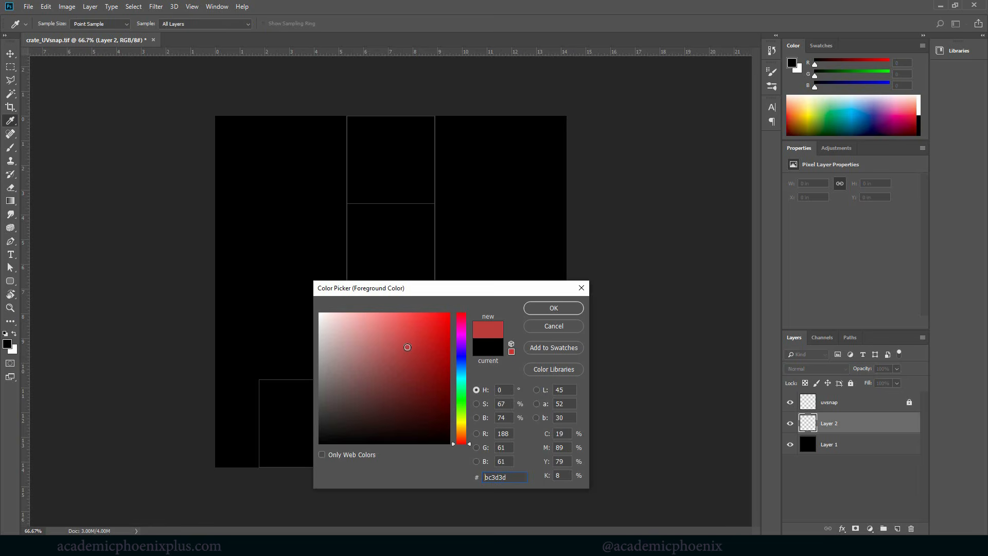
click(462, 358)
click(440, 320)
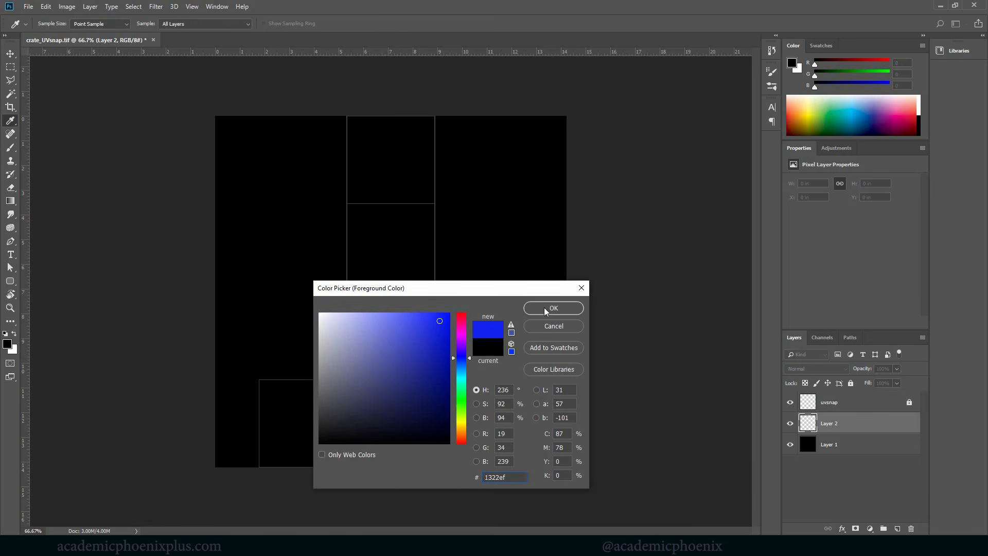
click(554, 308)
Paint a smiley face with two dot eyes and a curved mouth inside the second UV square of the column
key(b)
click(369, 228)
click(401, 234)
drag(401, 234, 415, 252)
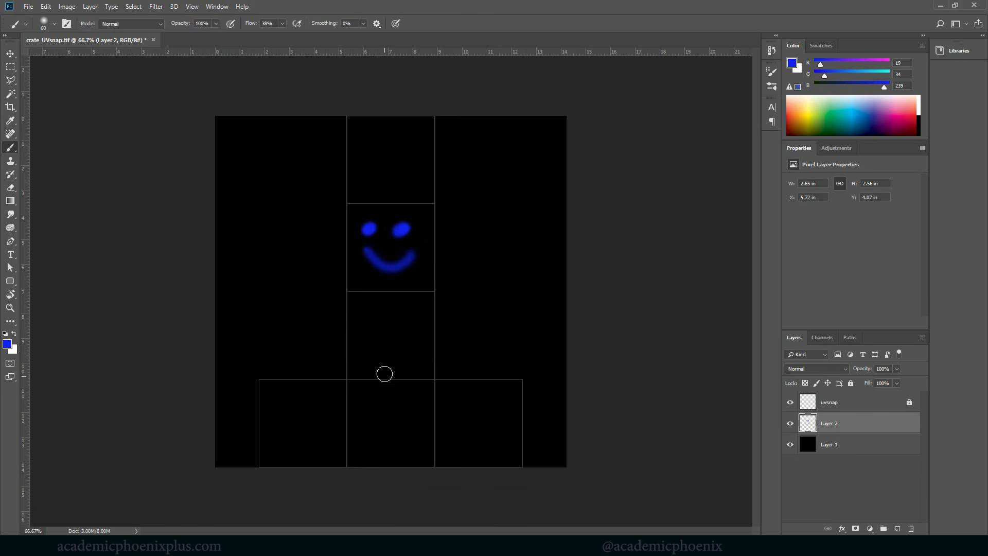
Set the foreground color to pink ef13a9 and paint an angry face on the black area outside the UV shell, beside its upper squares
click(8, 343)
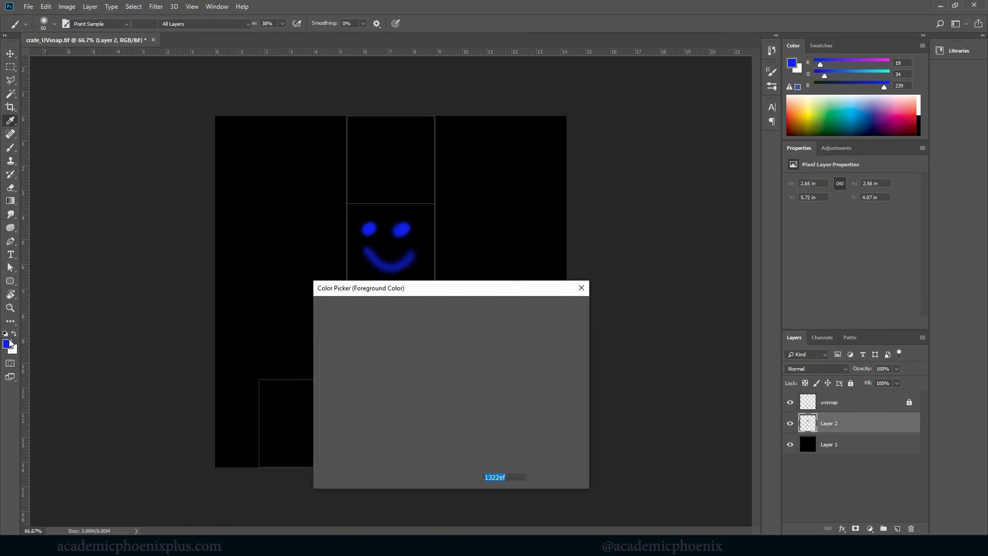
click(461, 328)
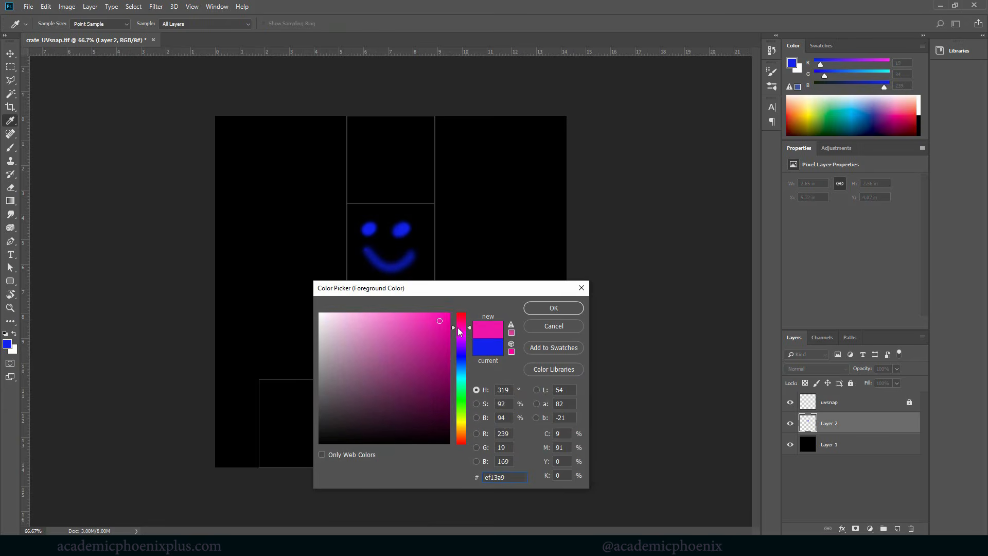
click(541, 311)
mouse_move(470, 166)
mouse_down()
mouse_move(485, 182)
mouse_move(504, 178)
mouse_move(479, 184)
mouse_move(519, 207)
mouse_up()
click(515, 182)
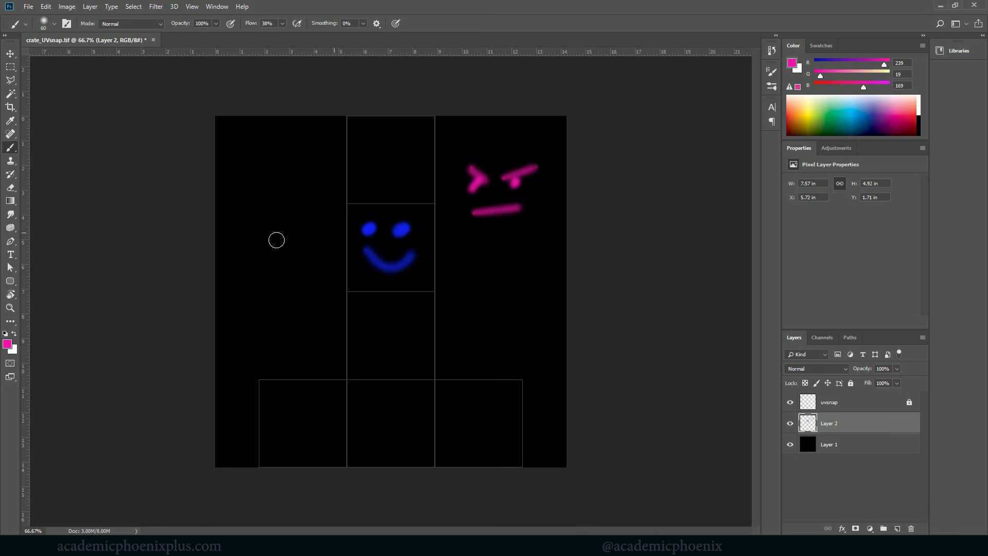
Set the foreground color to green 46c619 and paint a cat face in the uppermost UV square
click(7, 344)
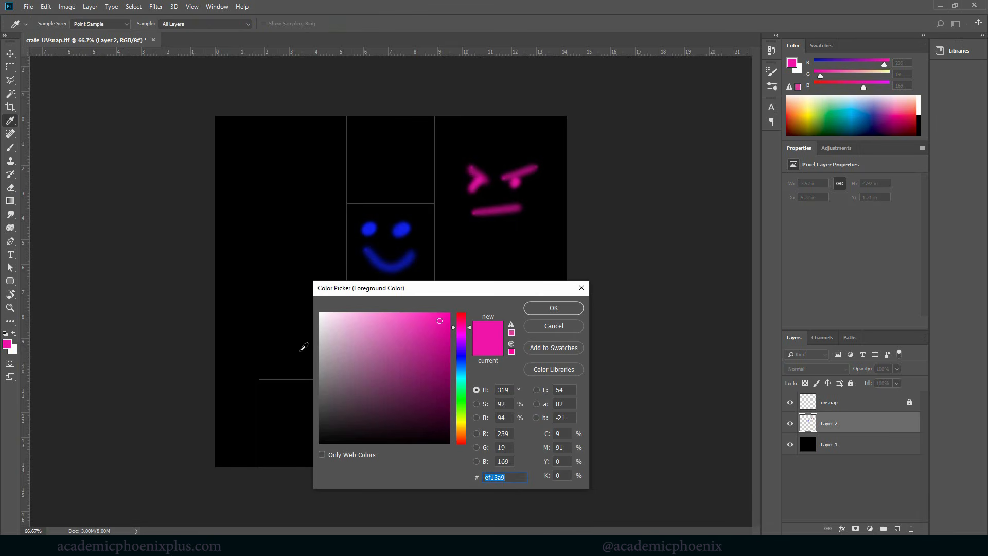
text(46c619)
click(544, 308)
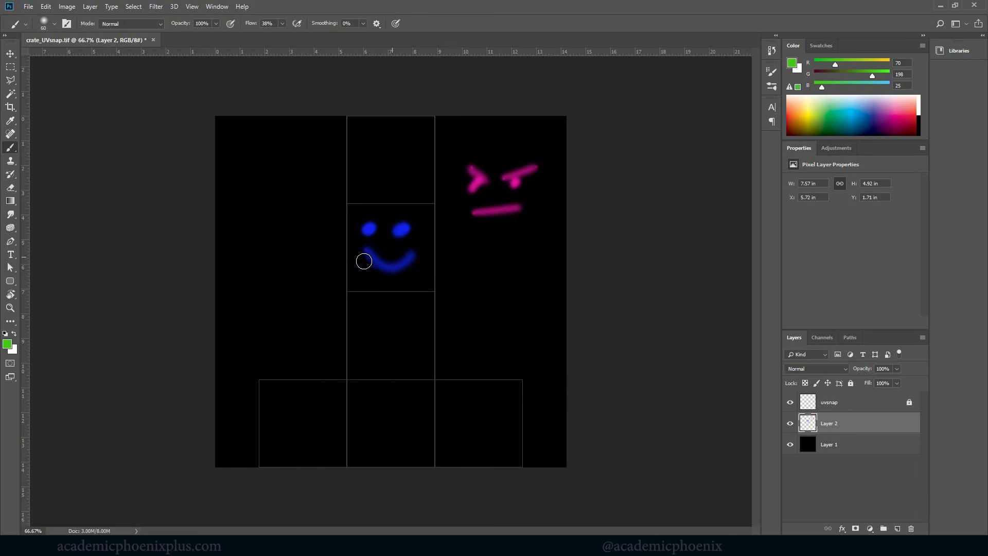
mouse_move(364, 158)
mouse_down()
mouse_move(376, 148)
mouse_move(413, 157)
mouse_move(404, 170)
mouse_move(423, 169)
mouse_move(425, 184)
mouse_move(361, 177)
mouse_move(392, 186)
mouse_up()
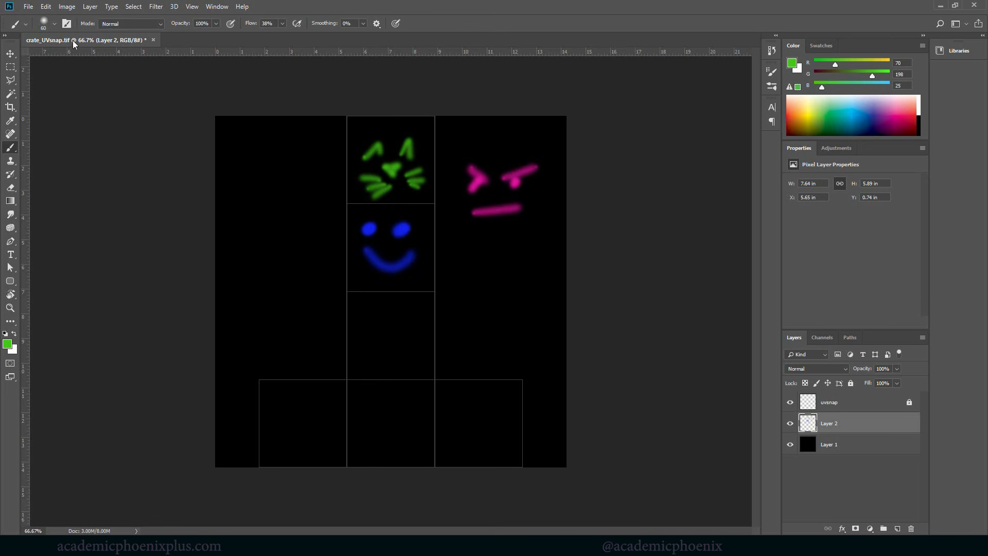
Save a copy of the layered image as crate_CLR in Photoshop PSD format in the Crate project's images folder
click(28, 7)
click(75, 121)
click(97, 420)
drag(88, 420, 123, 434)
text(CLR)
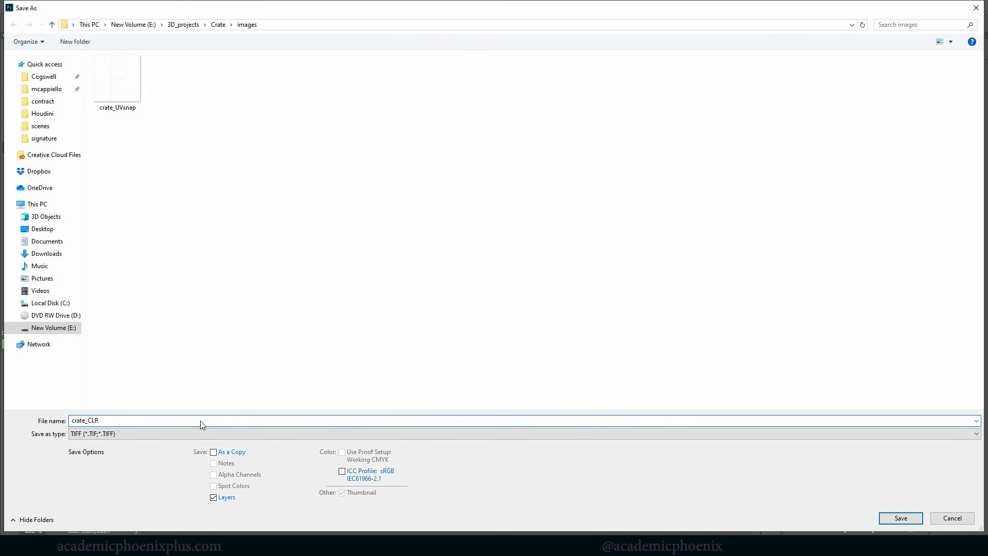
click(115, 433)
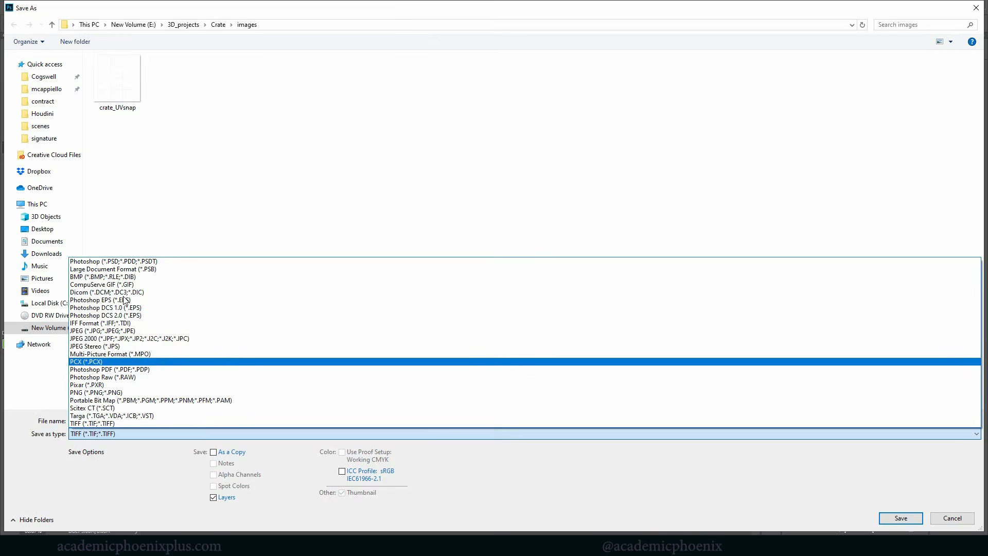
click(114, 261)
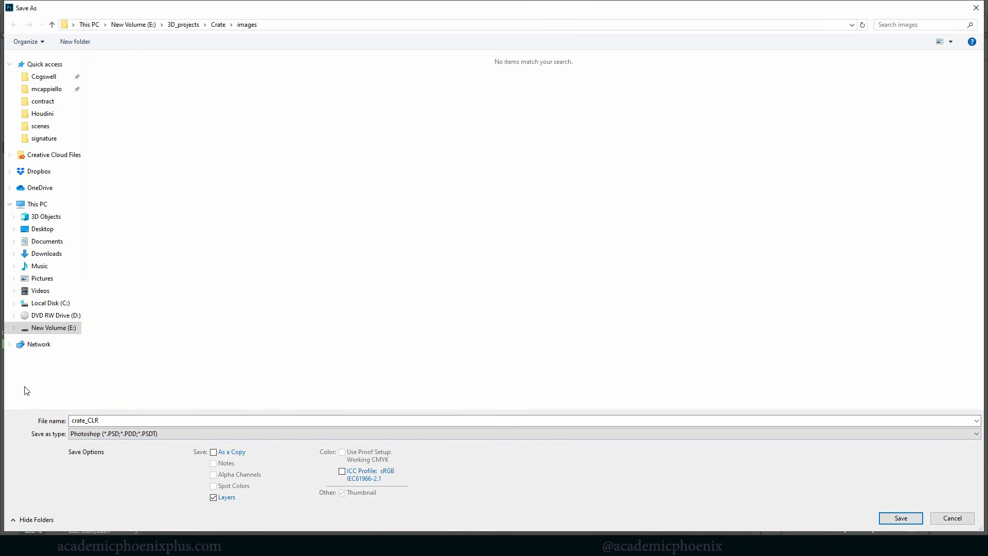
click(891, 518)
click(614, 165)
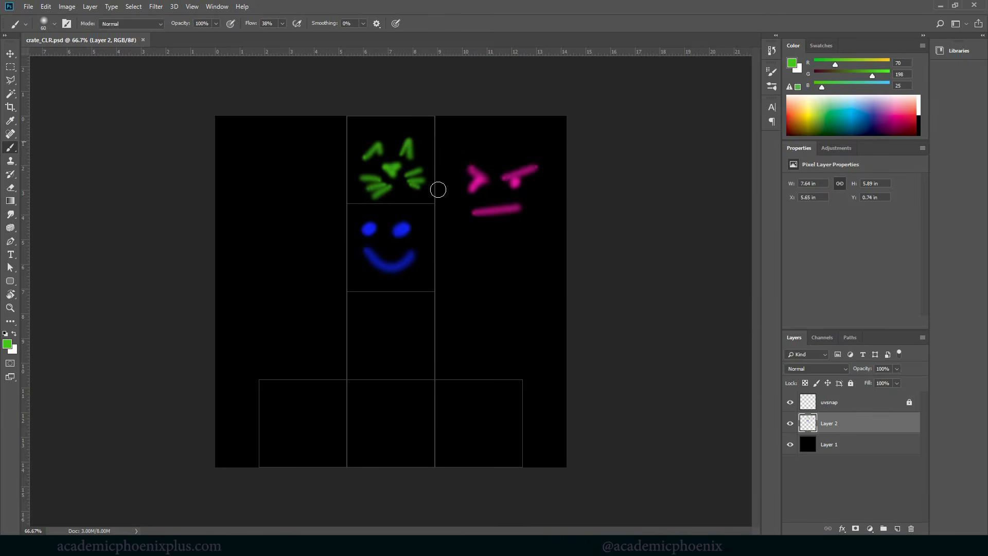
Switch to Maya, change the workspace to Maya Classic and put the cube into object mode
click(10, 53)
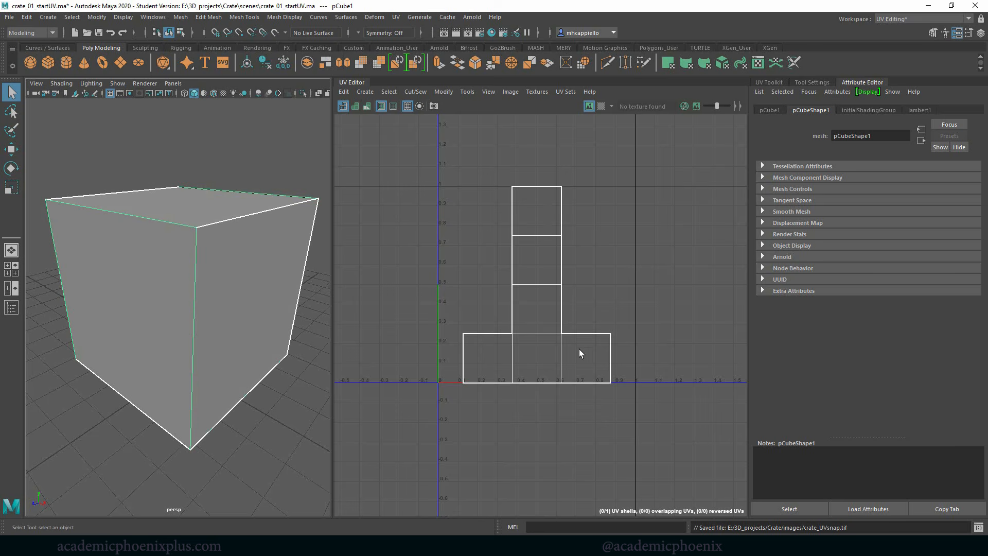
click(891, 18)
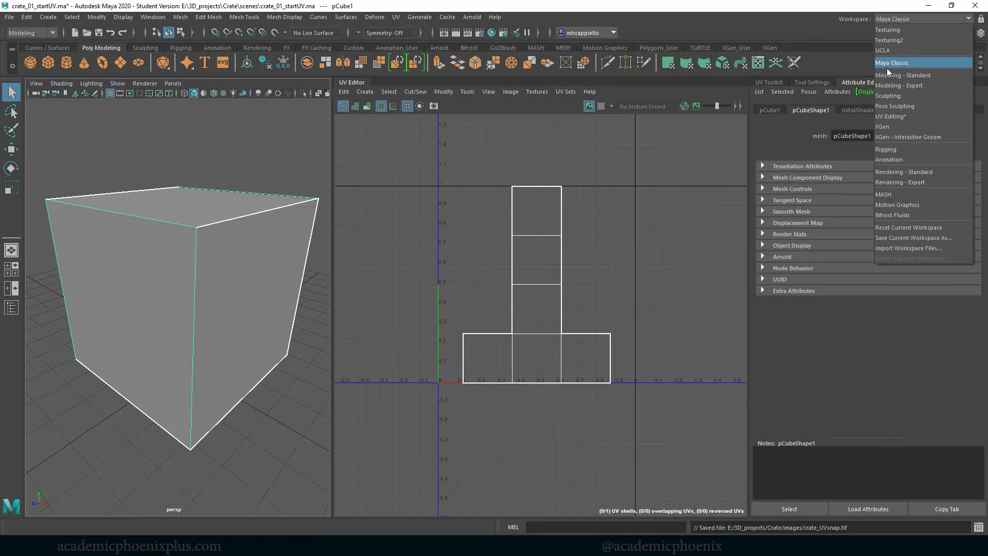
click(894, 60)
key(f)
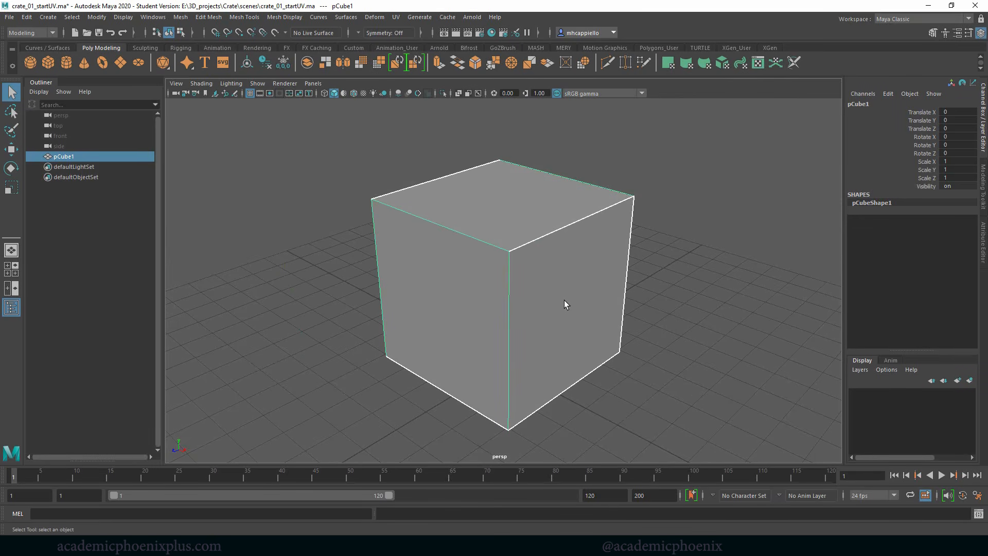
right_click(502, 206)
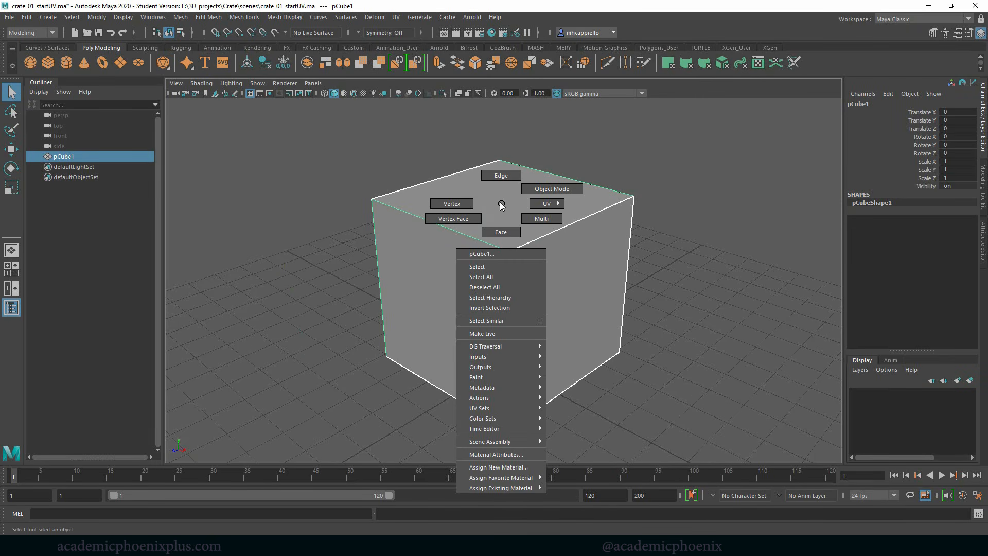
right_drag(501, 201, 549, 190)
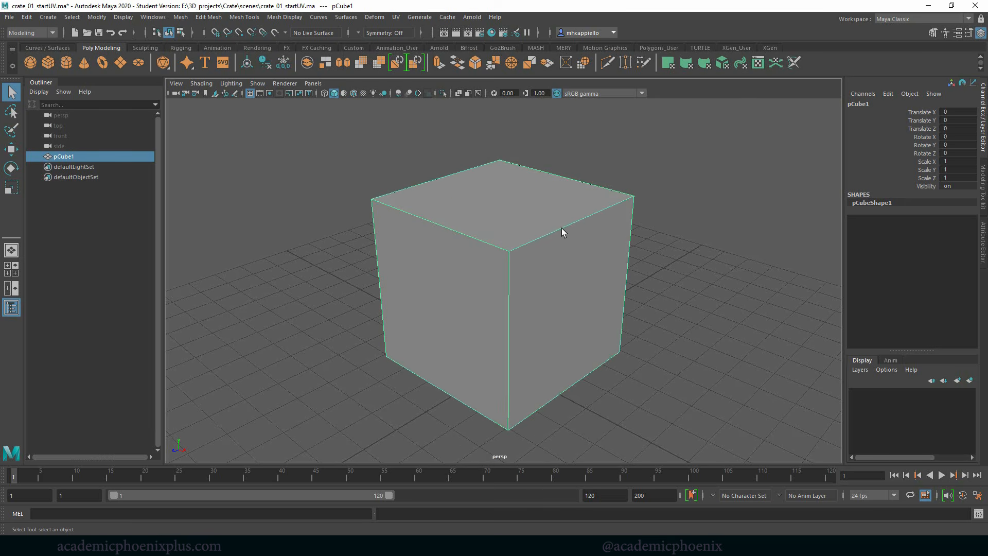
Darken the color of the cube's default lambert1 material, change it to yellow and deselect the cube
key(ctrl+a)
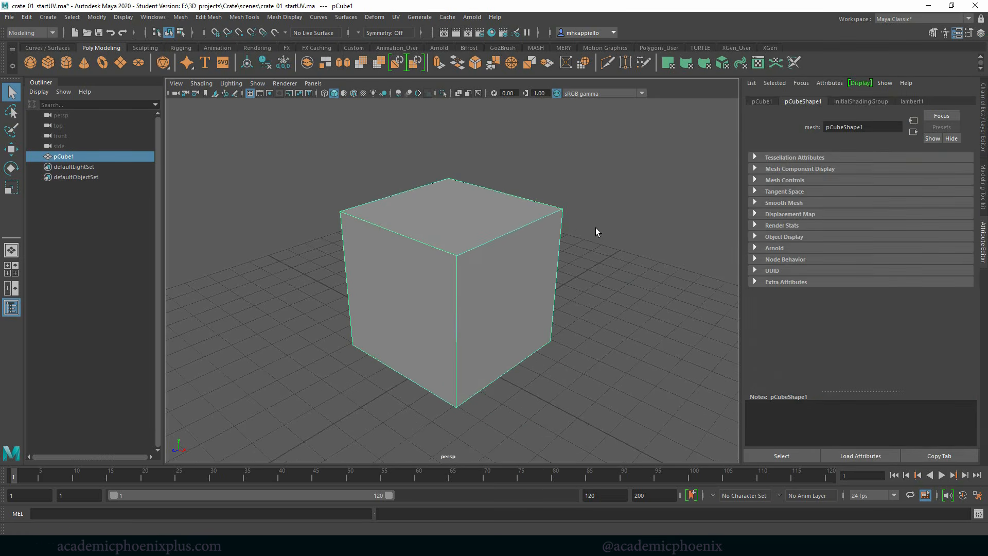
click(912, 101)
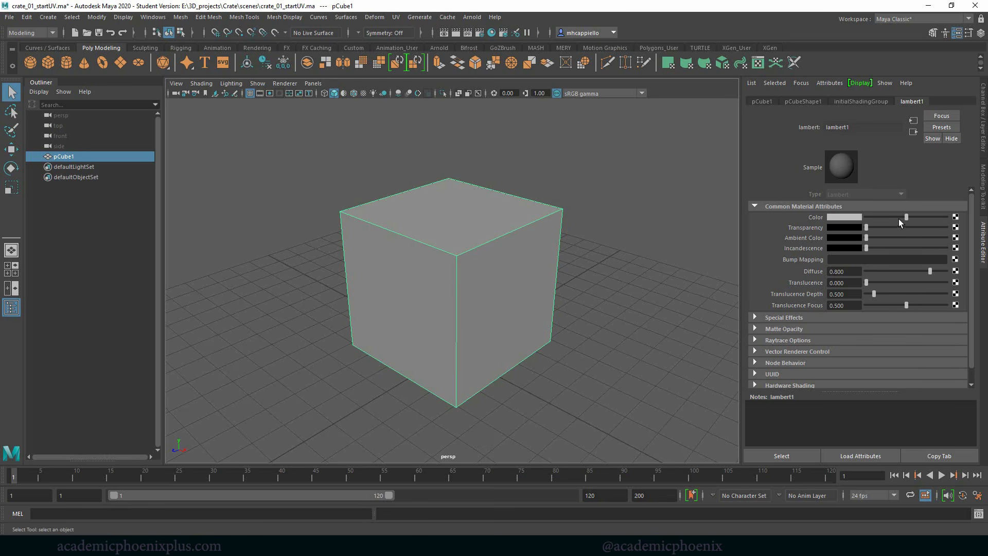
drag(910, 218, 857, 219)
click(855, 218)
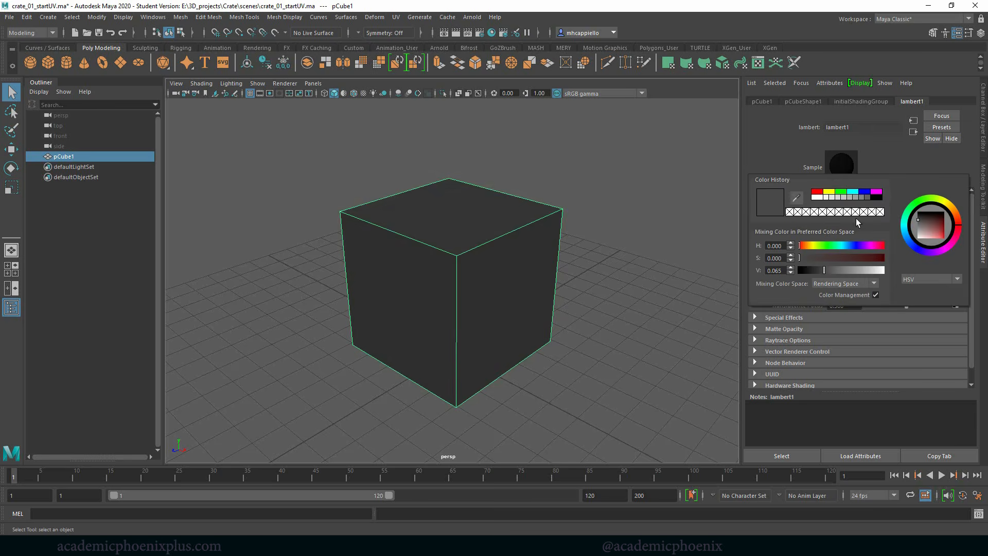
click(829, 191)
click(642, 261)
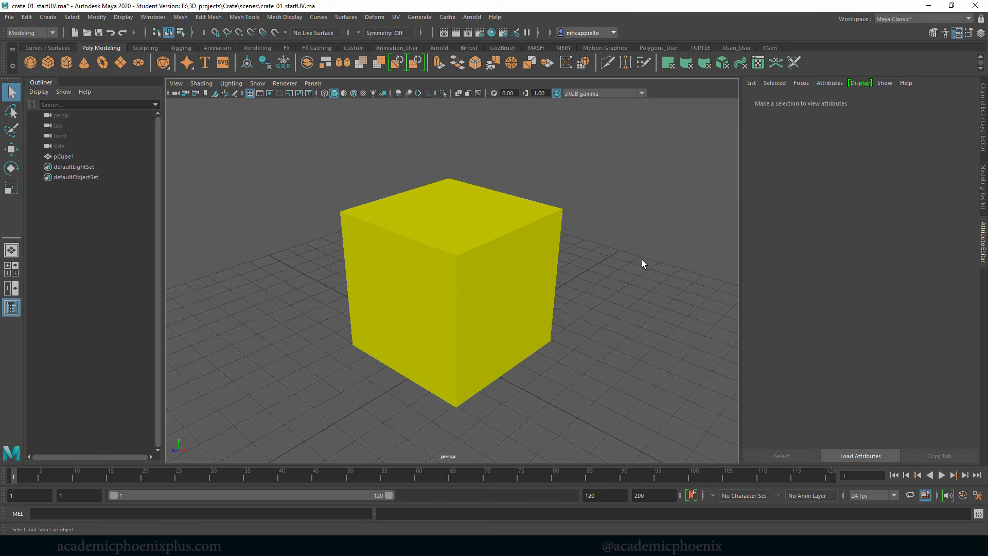
Create a polygon cone and move it about -6.2 cm along X, out from inside the cube
click(84, 63)
key(r)
drag(452, 352, 343, 358)
key(w)
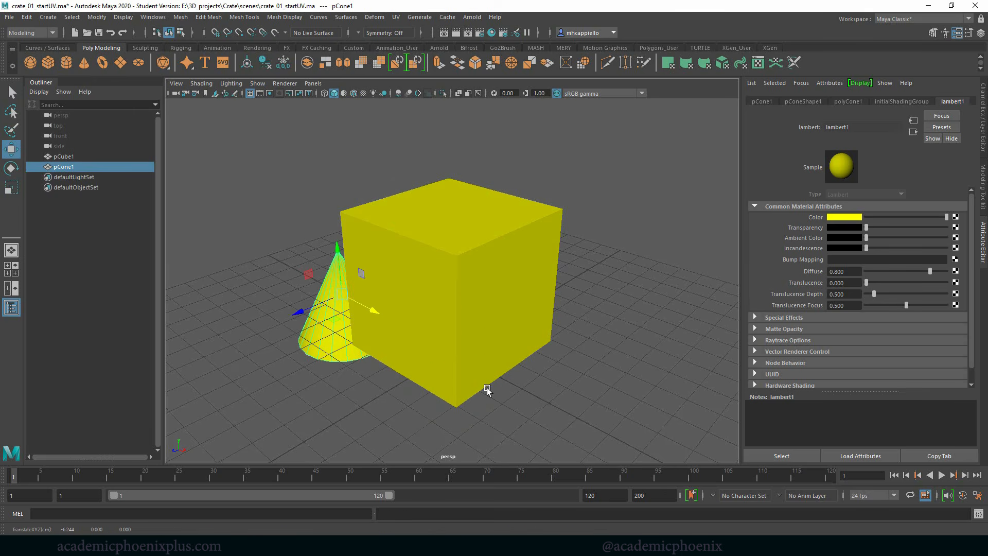
Undo the cone's creation and the color changes made to the lambert1 material
key(ctrl+z)
key(ctrl+z)
key(ctrl+z)
key(ctrl+z)
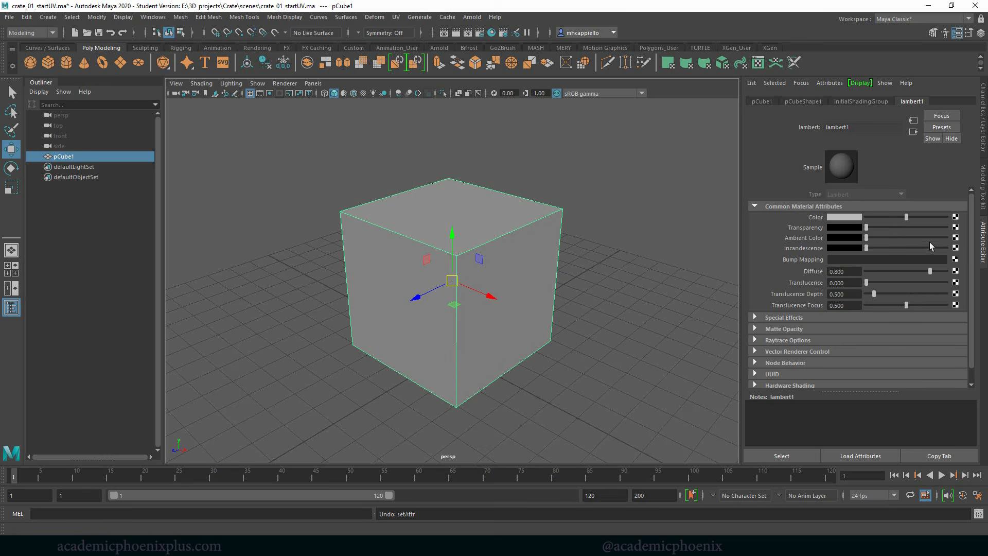
Review the attributes of the cube's transform, shape, initialShadingGroup and lambert1 nodes
key(ctrl+a)
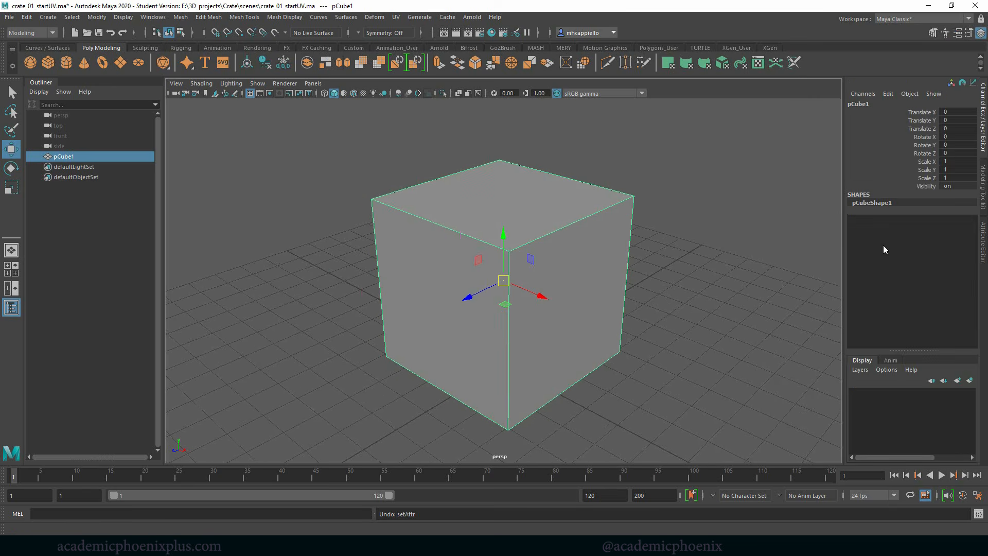
key(ctrl+a)
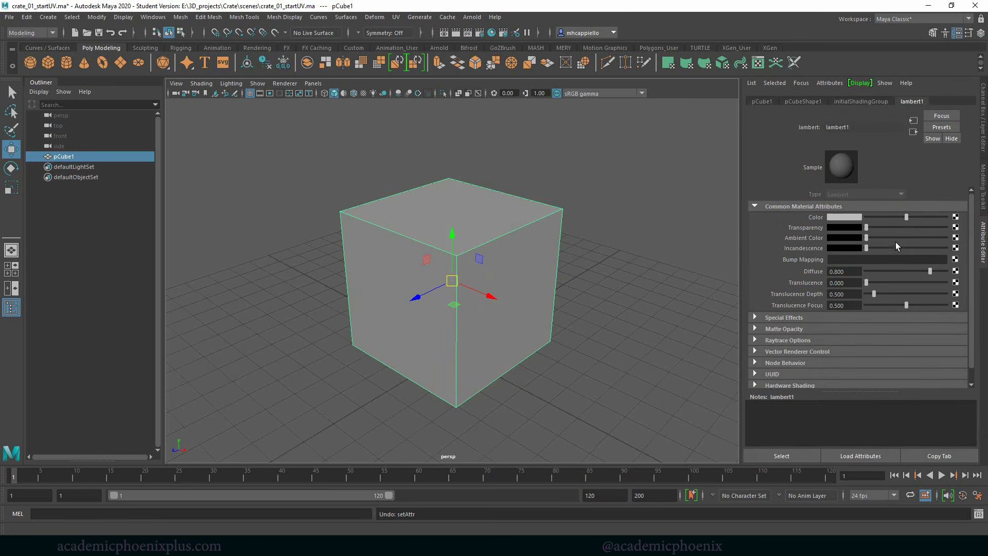
click(761, 102)
click(808, 101)
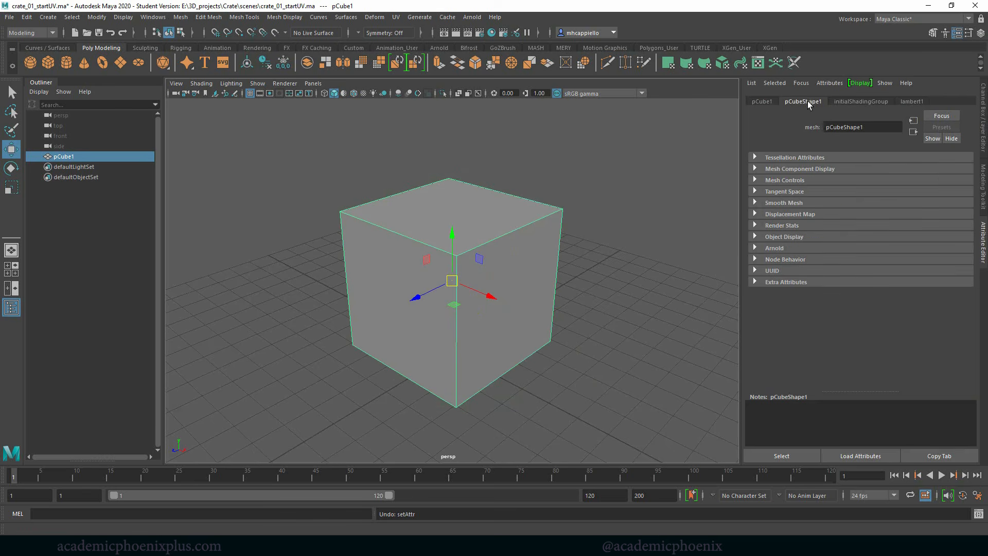
click(866, 102)
click(913, 102)
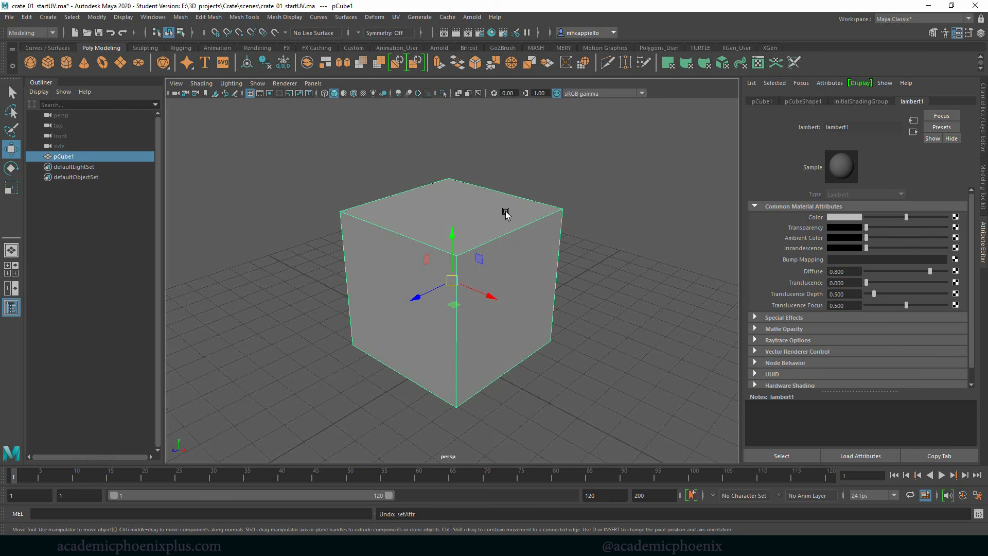
Assign a new Arnold aiStandardSurface material to the cube
right_click(451, 190)
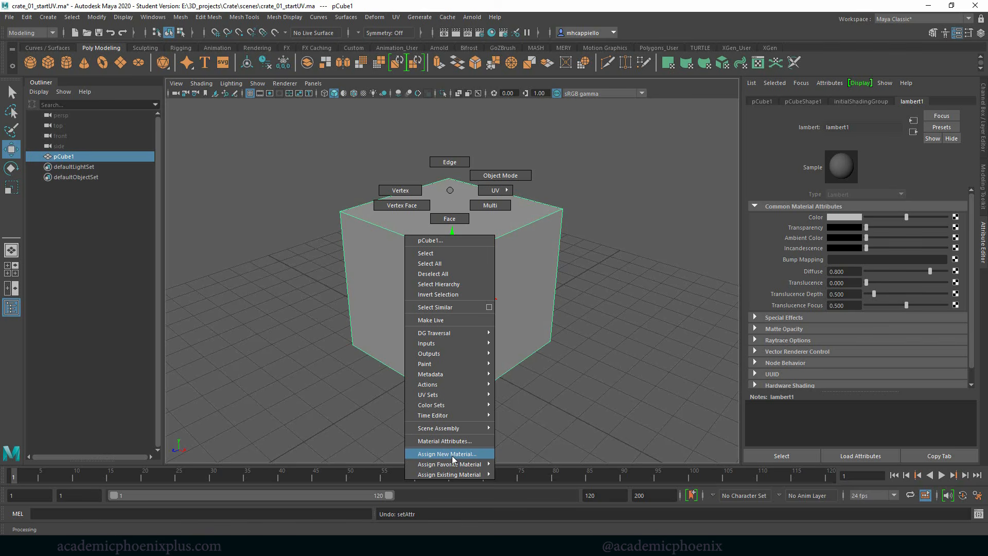
right_drag(451, 456, 515, 194)
right_drag(453, 206, 470, 469)
drag(383, 181, 312, 83)
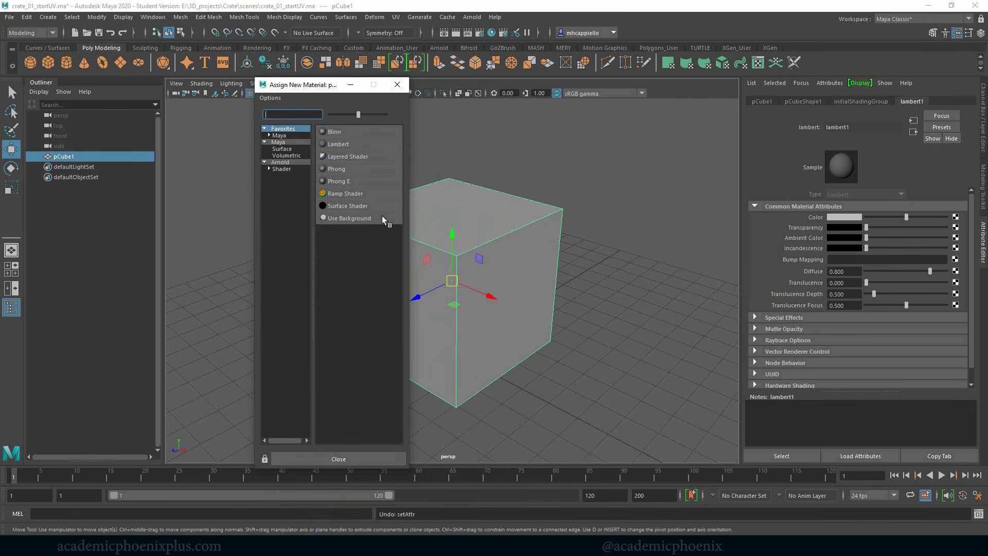
click(301, 163)
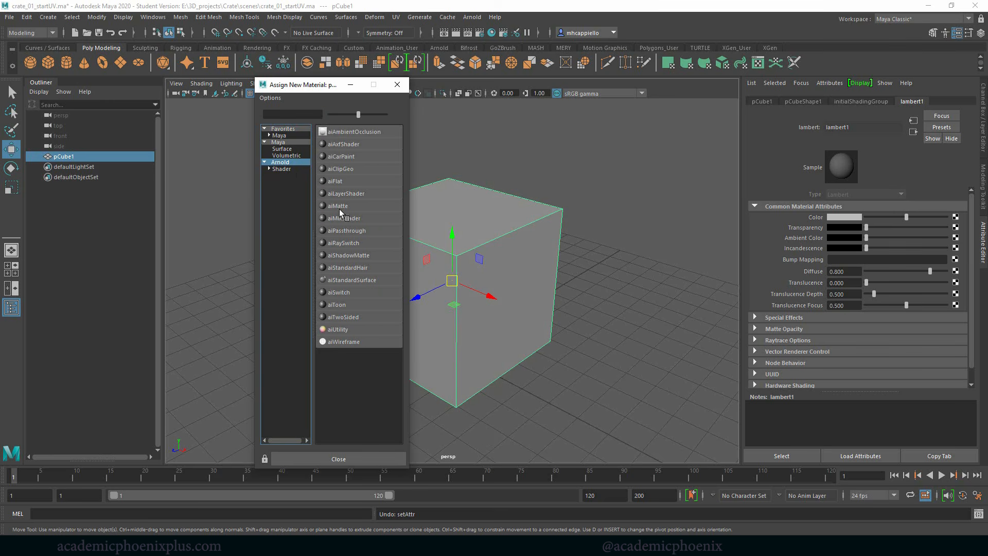
click(354, 280)
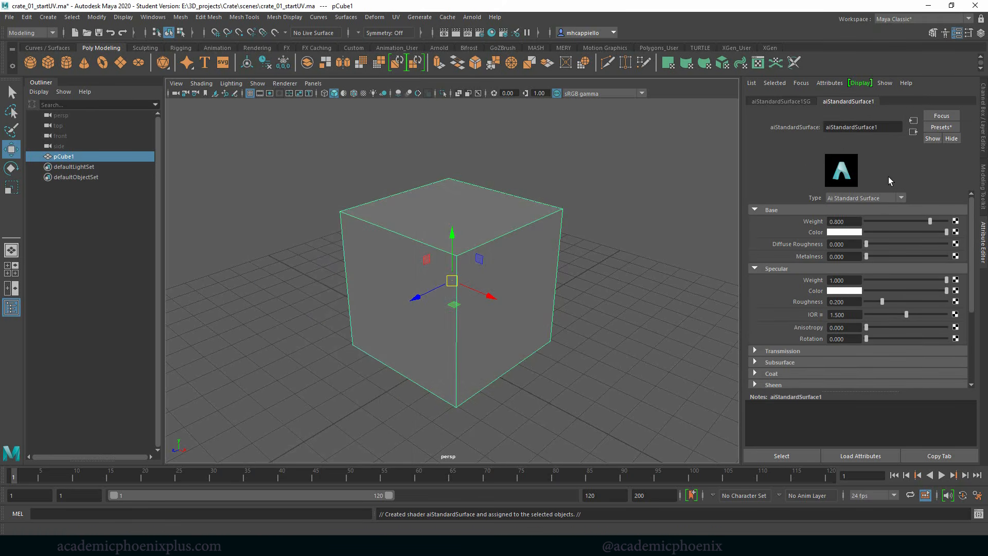
Rename the cube's new Arnold aiStandardSurface material as crate_shader
drag(887, 127, 834, 128)
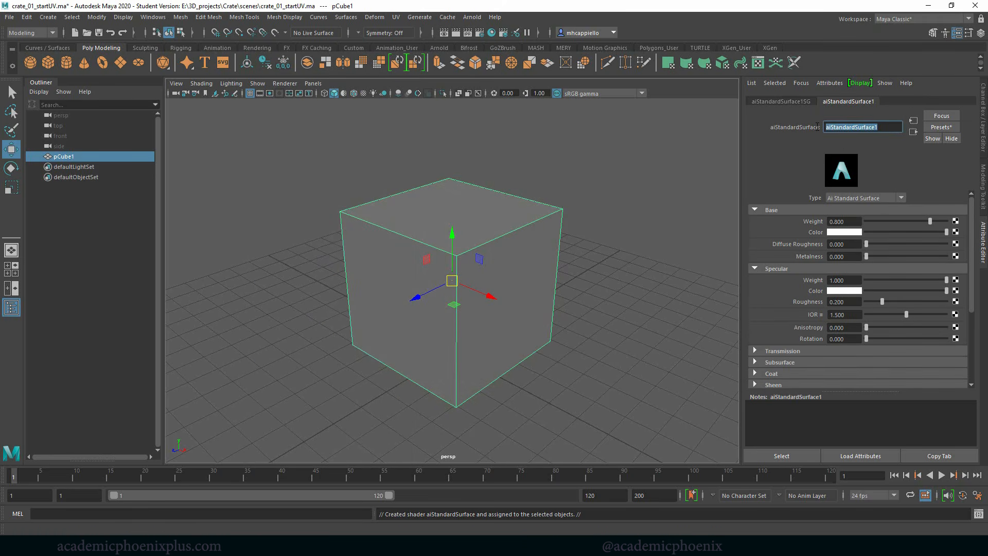
text(crate_sahder)
key(Return)
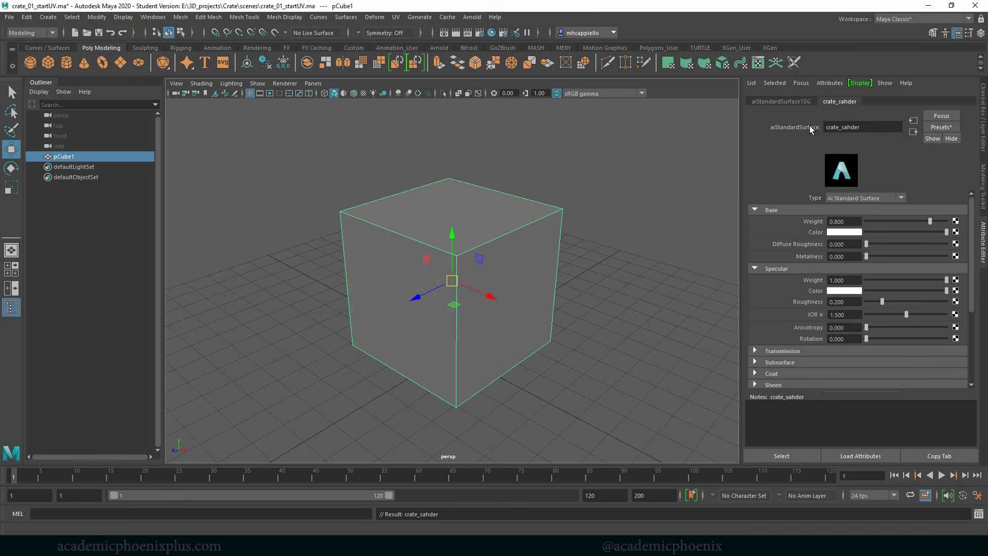
click(852, 128)
key(Return)
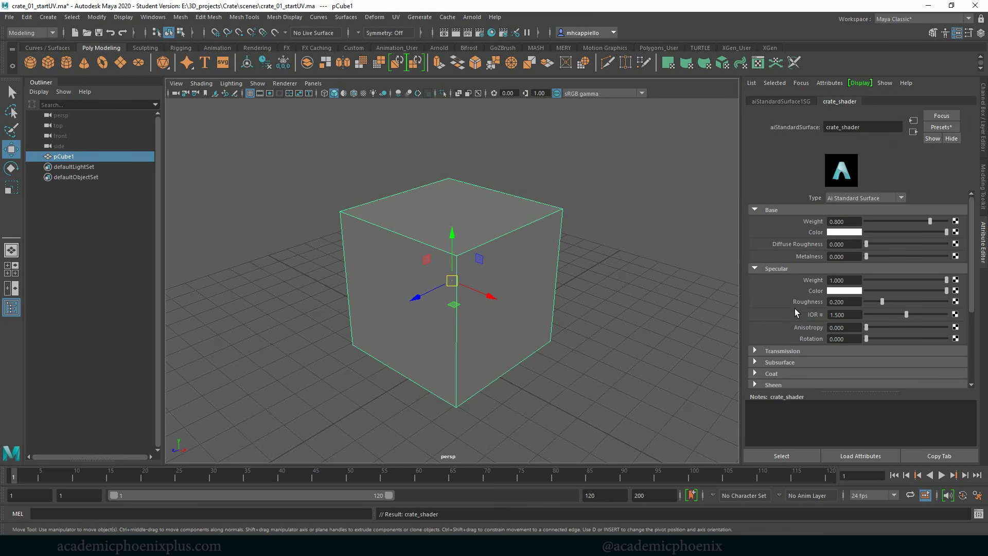
Check the Transmission and Specular attribute groups of crate_shader, leaving both collapsed
click(789, 352)
click(789, 352)
click(780, 272)
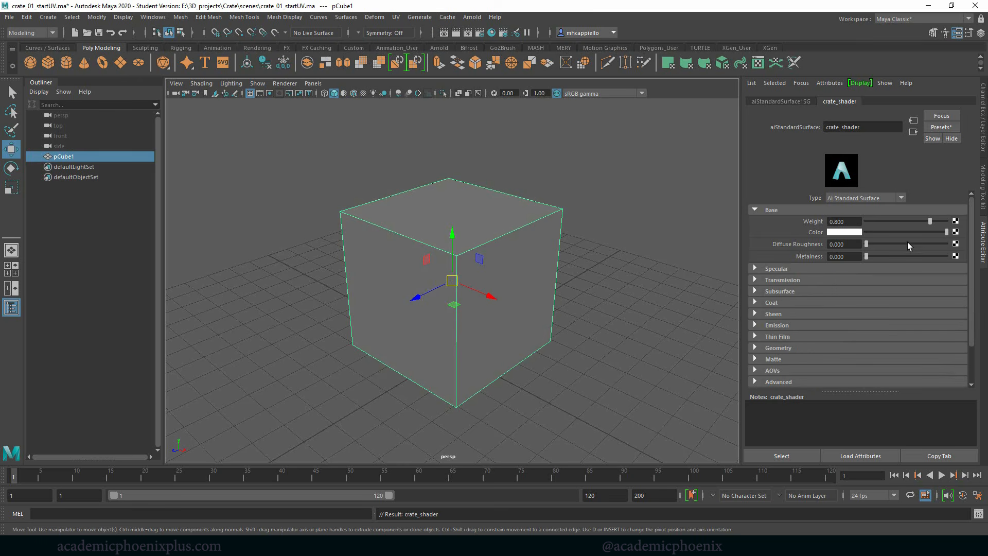
click(796, 271)
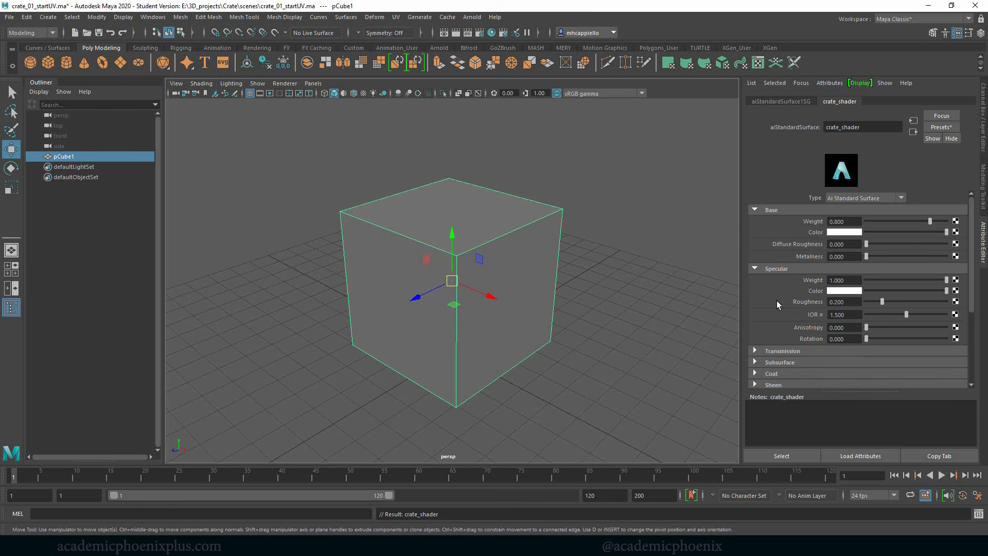
click(781, 270)
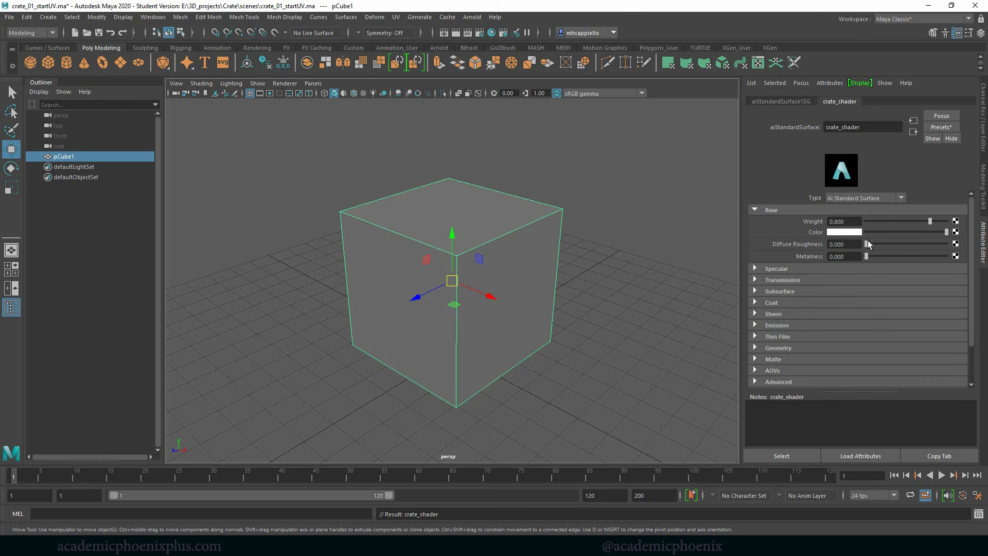
Set the base color of crate_shader to yellow from the color history
double_click(848, 222)
drag(847, 222, 815, 221)
click(847, 234)
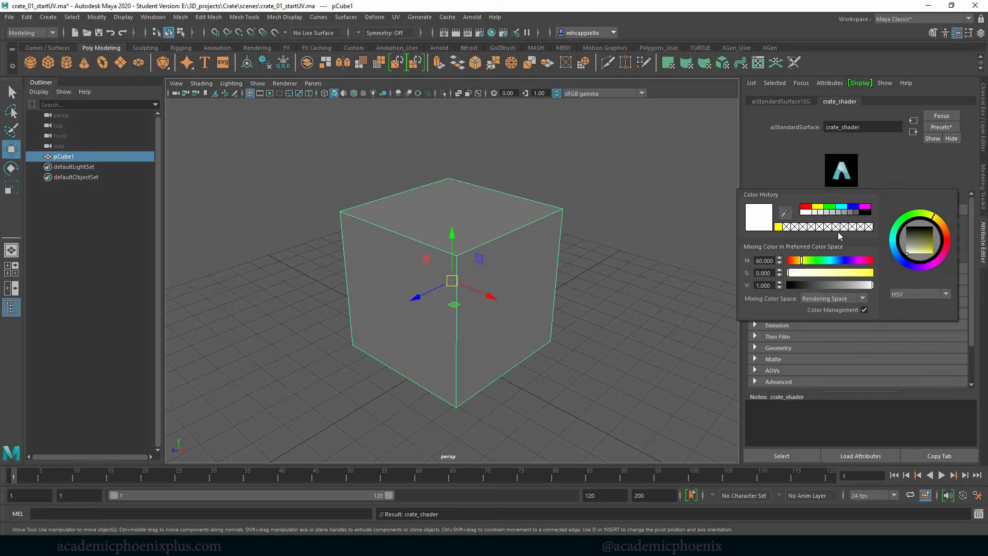
click(779, 227)
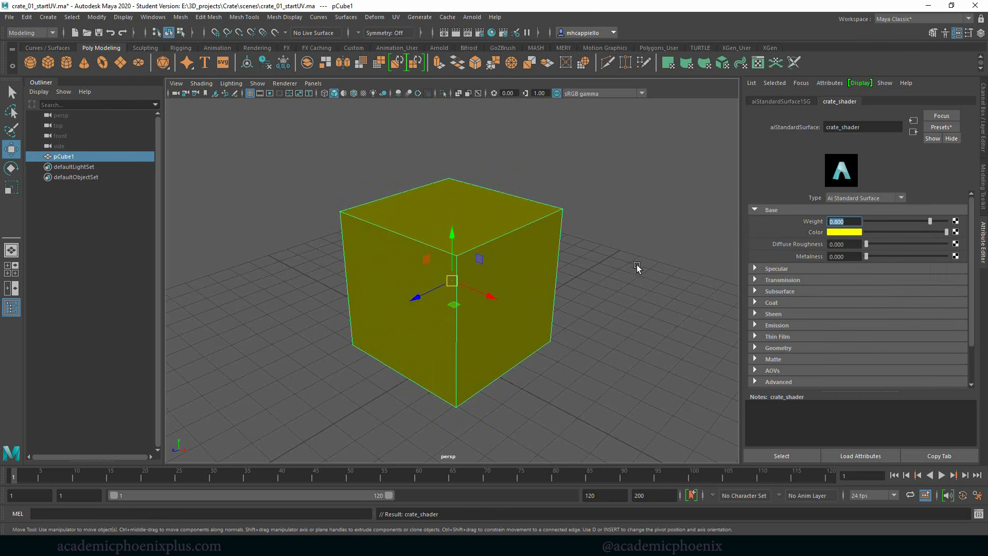
Reselect the cube and try several preset base colors on crate_shader, ending with magenta
click(643, 297)
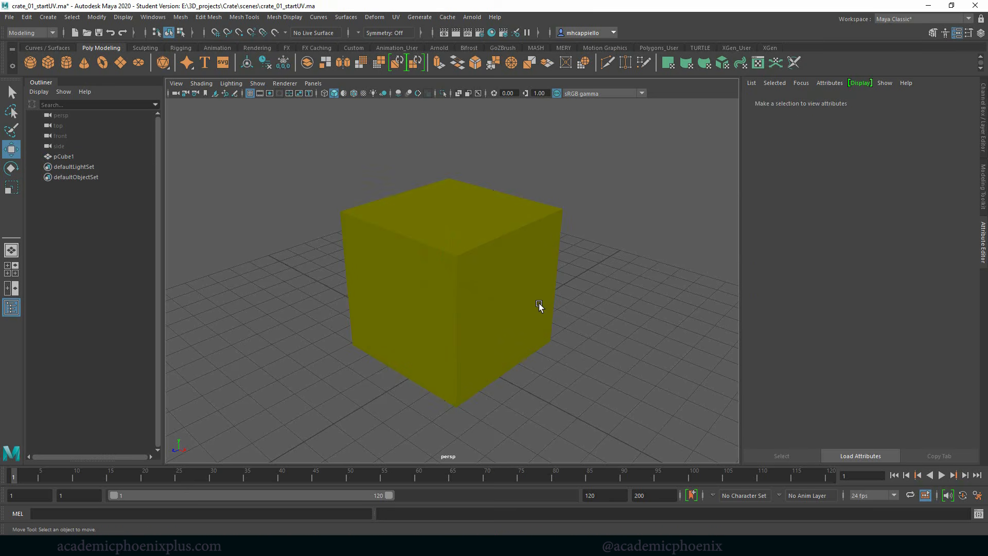
click(539, 305)
click(853, 101)
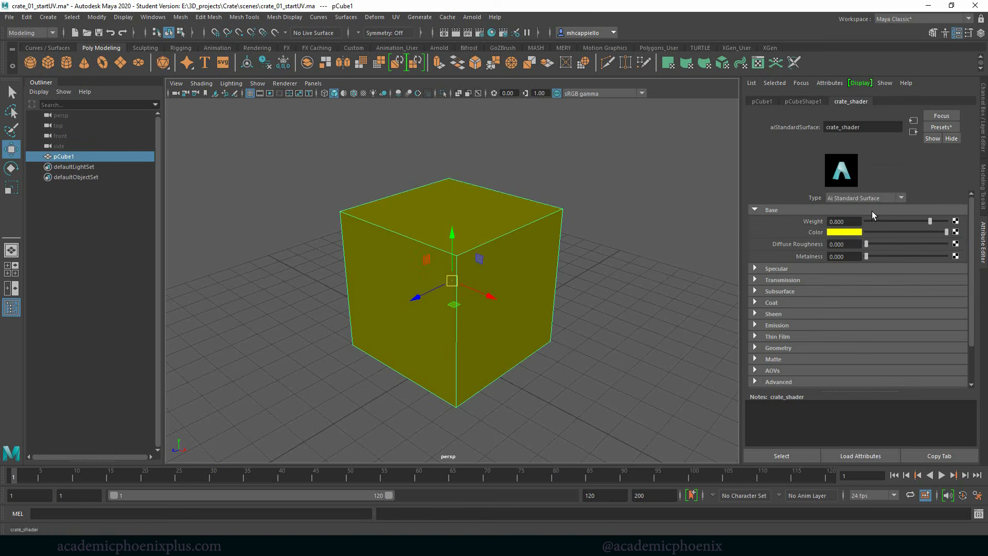
click(851, 233)
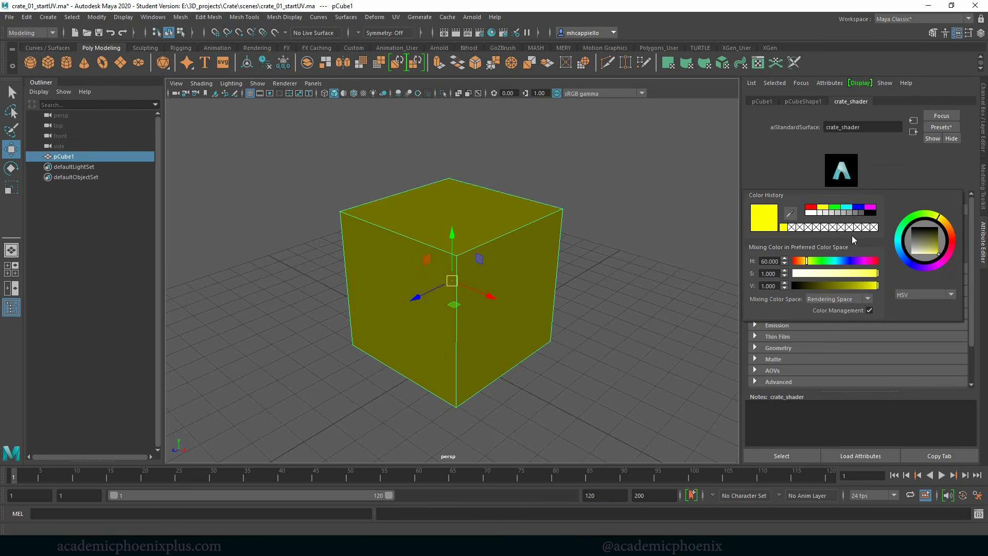
click(835, 208)
click(847, 207)
click(858, 207)
click(870, 207)
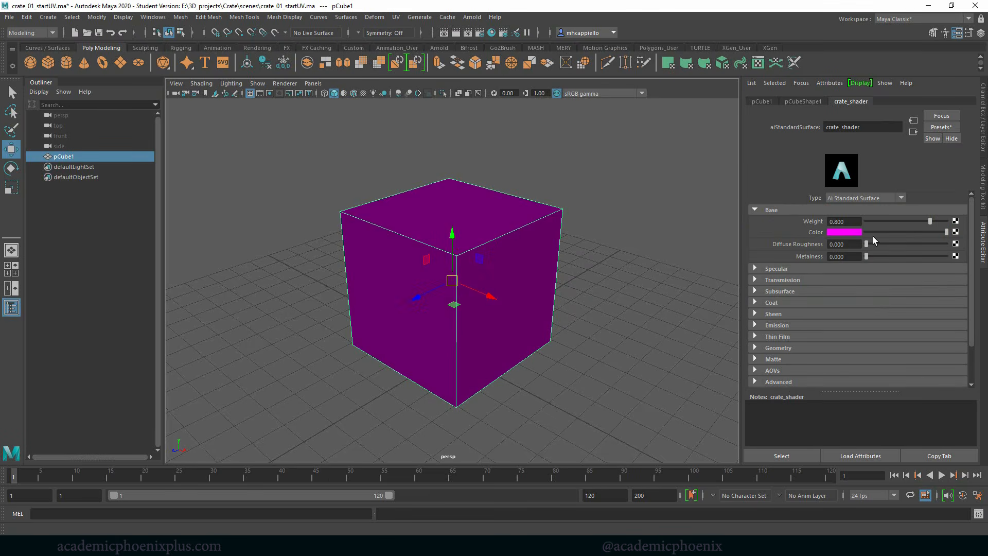
Raise the base weight of crate_shader to 1.000
click(840, 221)
drag(931, 221, 977, 223)
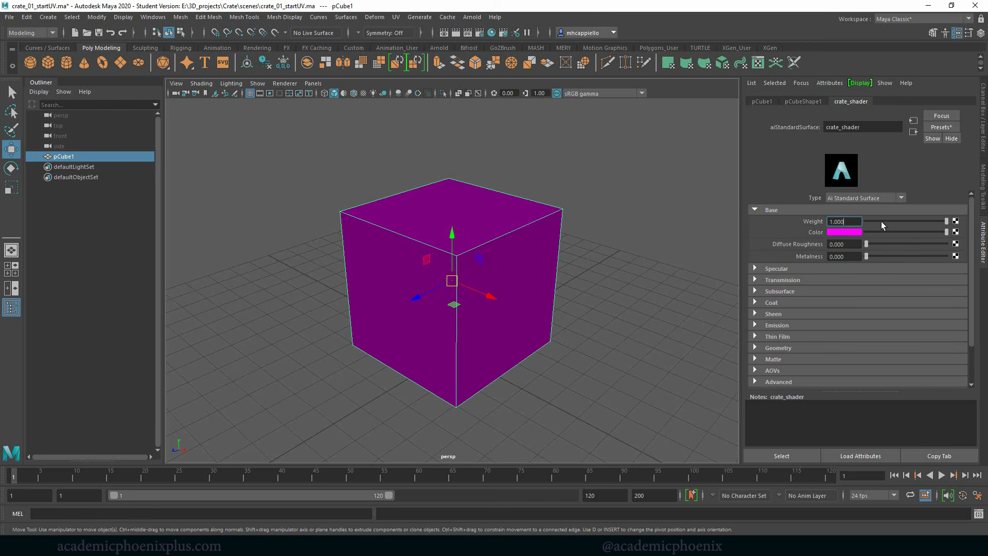
mouse_move(944, 223)
mouse_down()
mouse_move(875, 224)
mouse_move(966, 217)
mouse_up()
drag(946, 222, 973, 227)
Connect a 2D File texture node to the base color of crate_shader
click(955, 232)
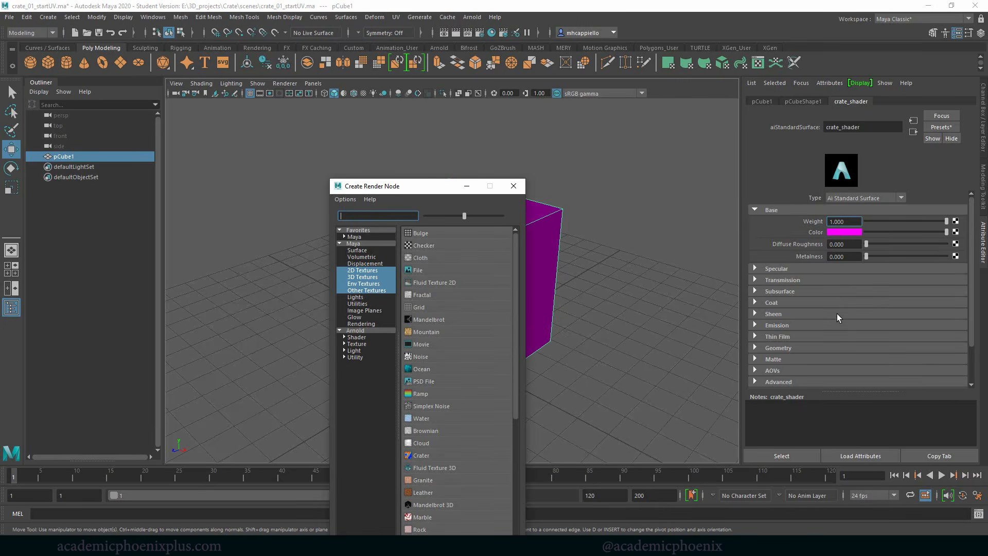
drag(426, 188, 427, 114)
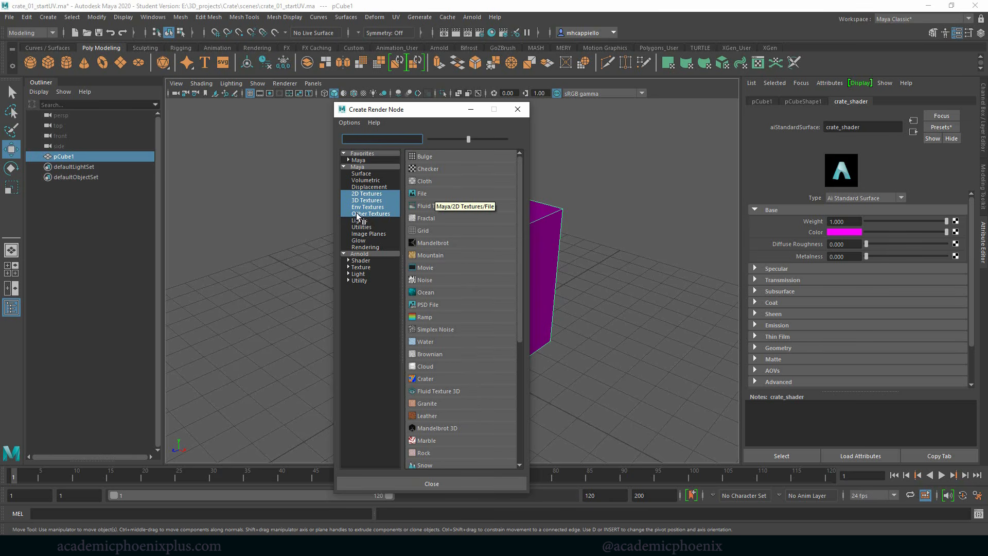
click(428, 194)
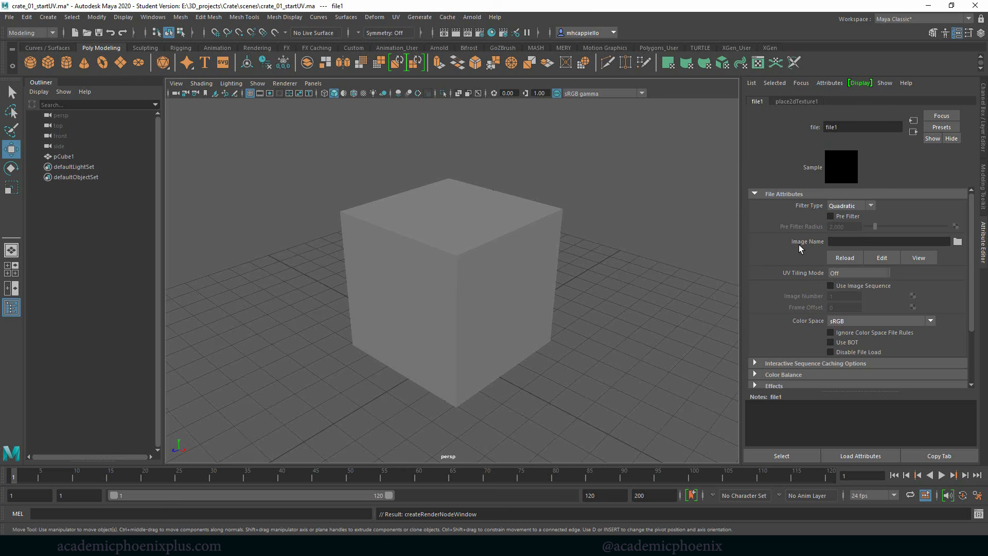
Load crate_CLR.psd from the Crate project's images folder as the file texture's image
click(957, 242)
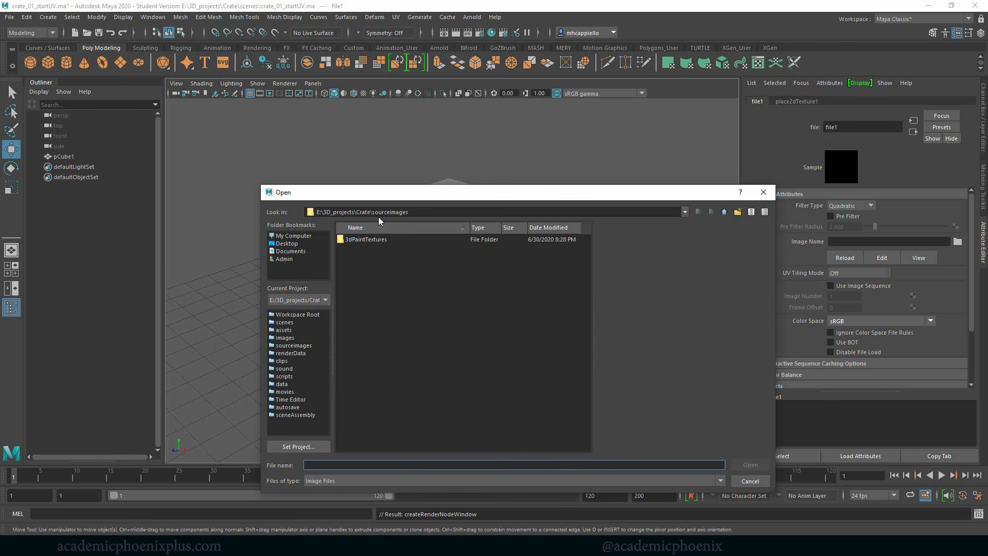
drag(357, 211, 442, 211)
click(355, 210)
click(428, 211)
click(452, 211)
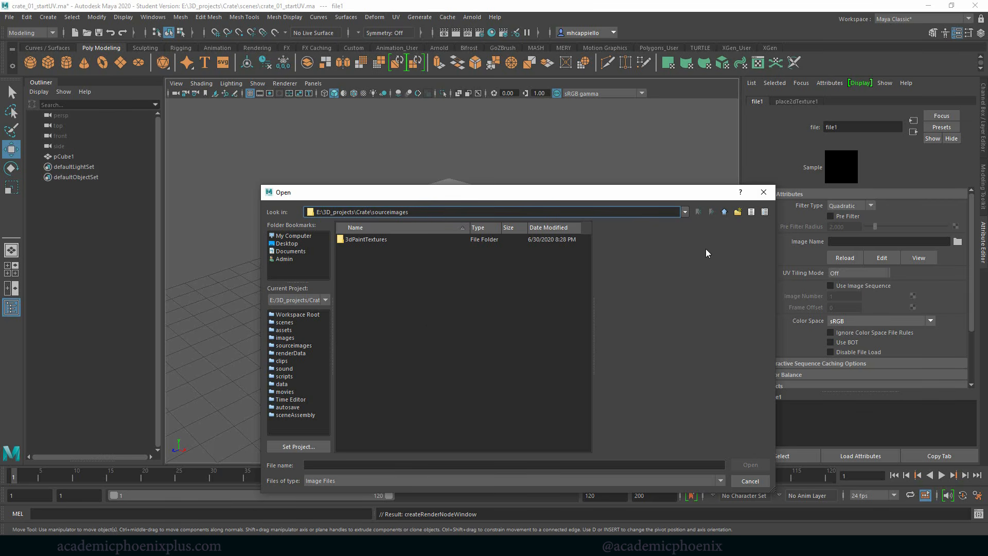
click(725, 212)
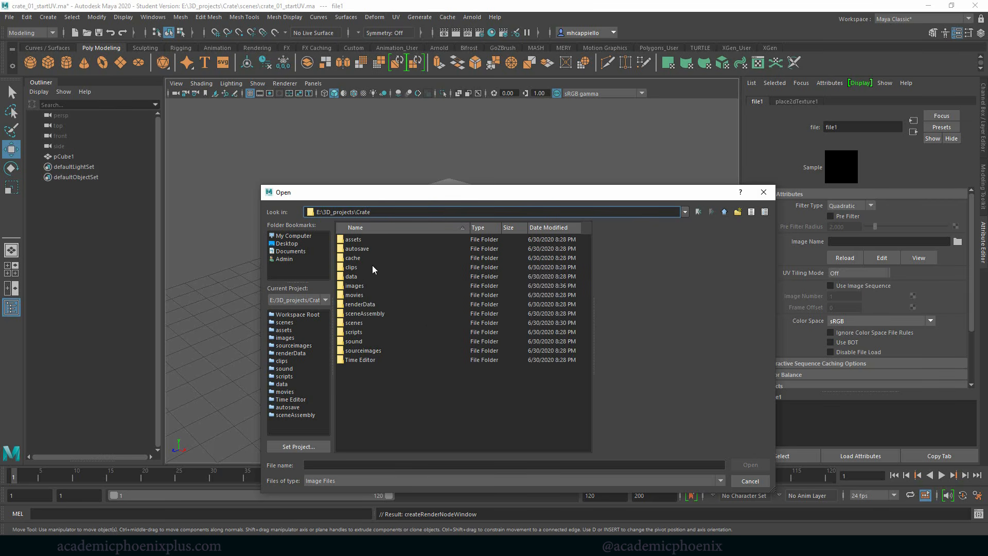
double_click(369, 285)
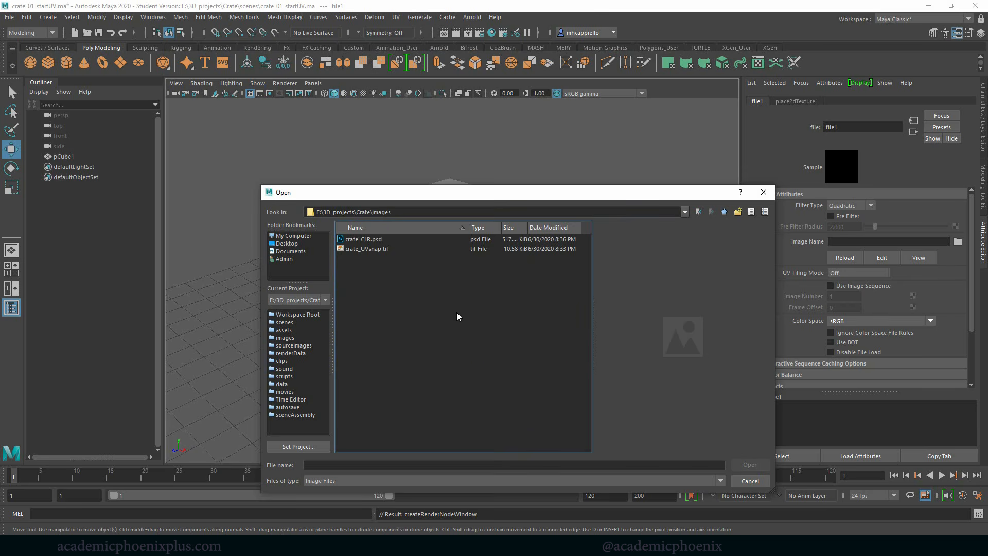
click(725, 212)
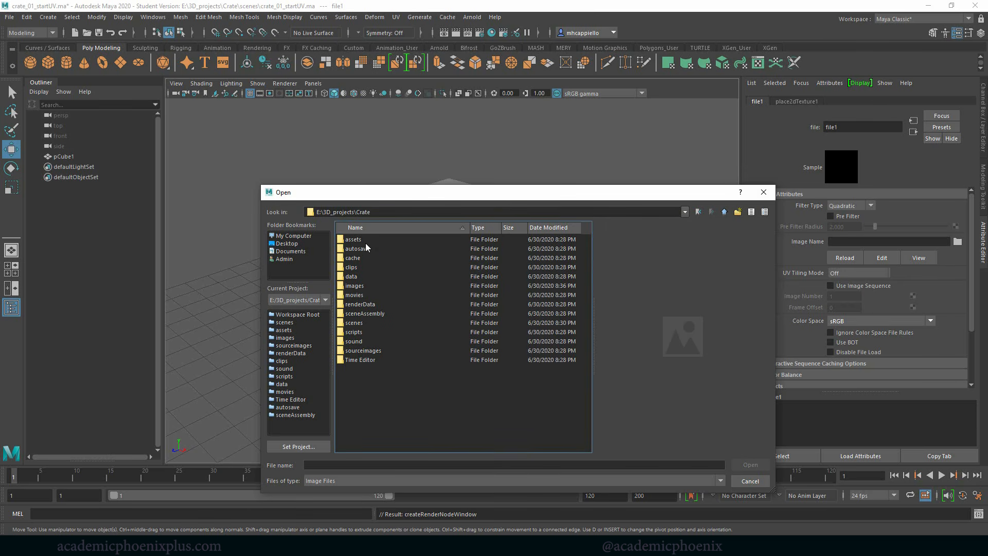
double_click(363, 286)
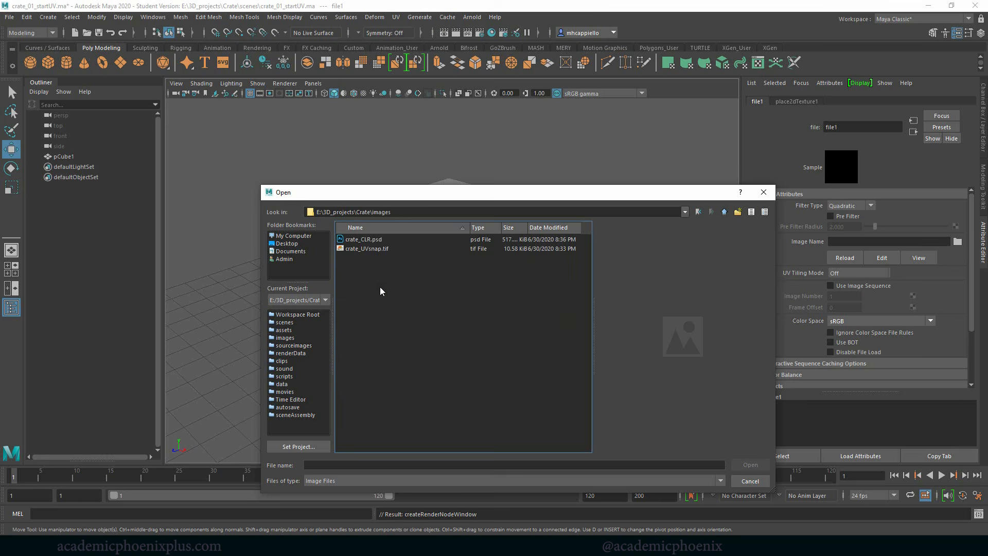
click(376, 240)
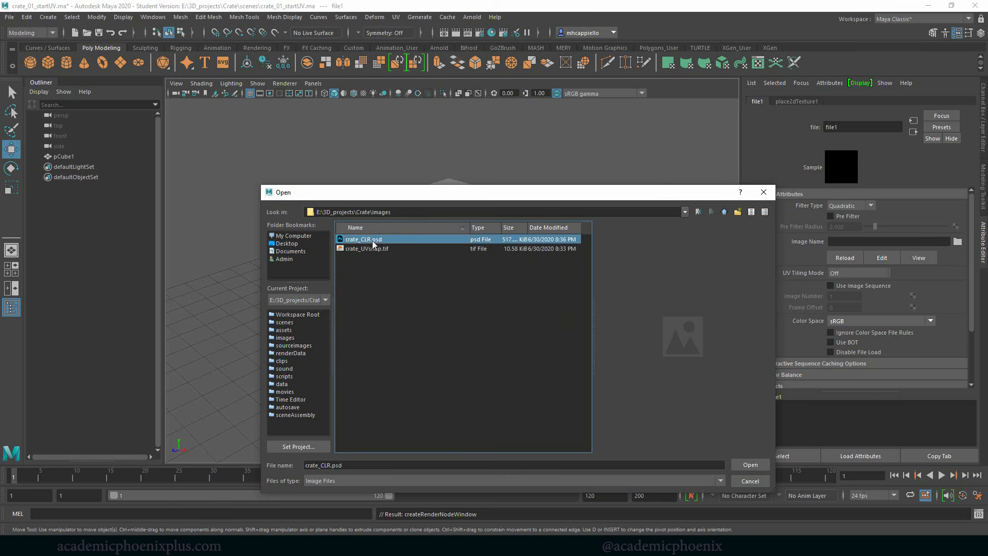
double_click(373, 240)
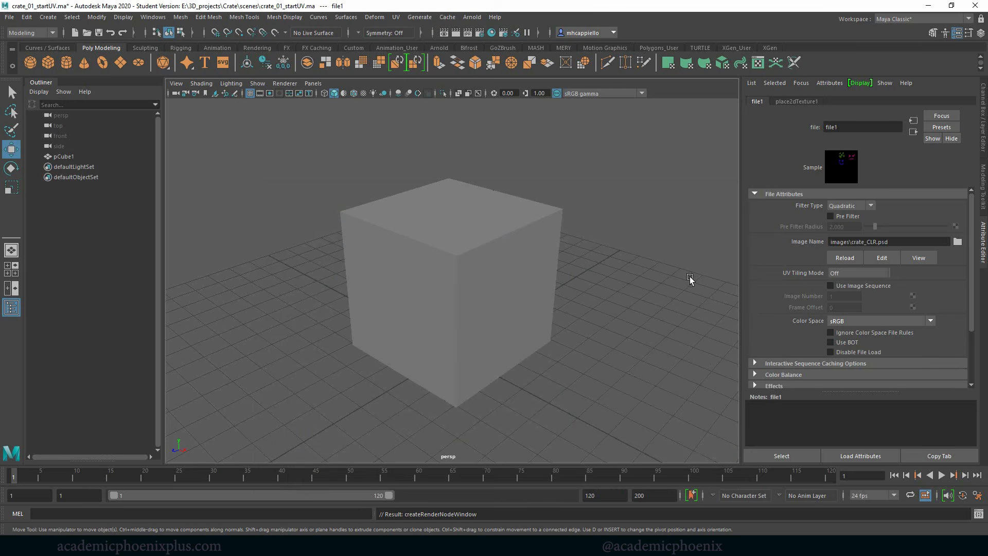
Select the cube and show it with texture maps in the viewport, viewing the painted blue face
click(497, 246)
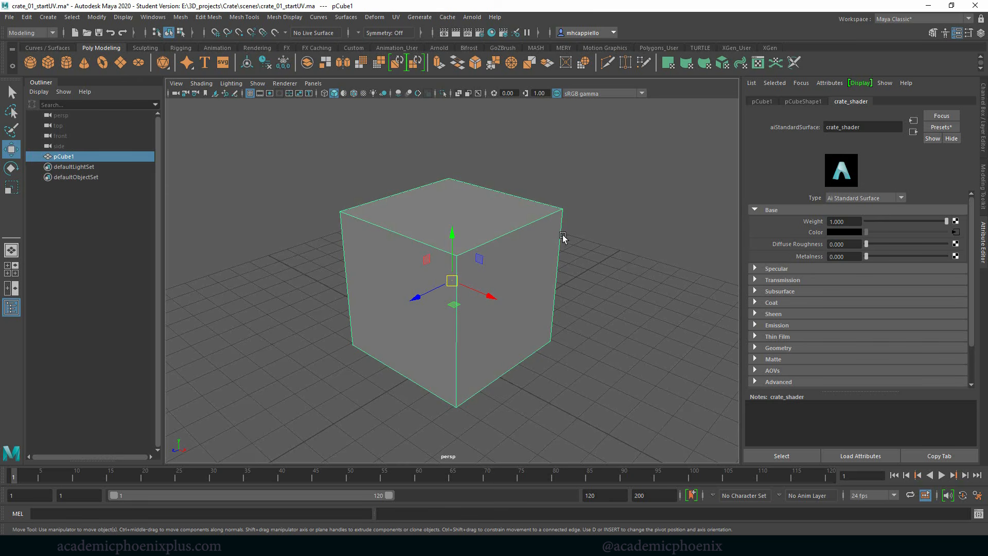
key(6)
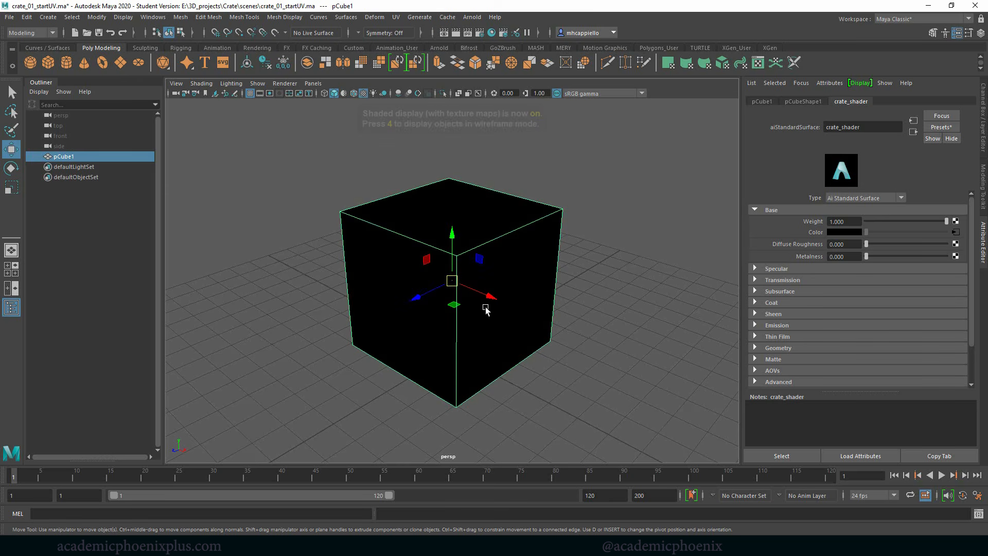
alt+drag(586, 314, 661, 343)
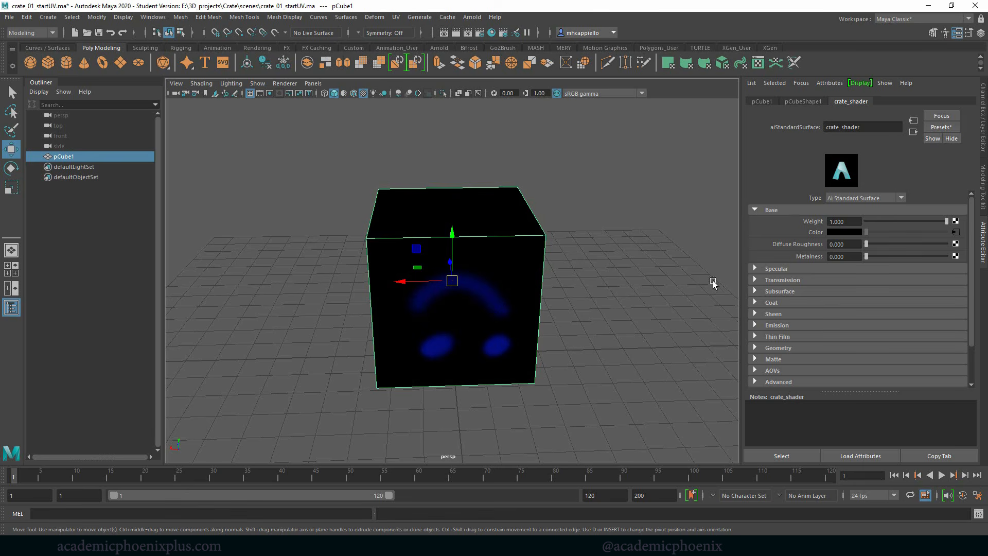
Save the scene under the new name crate_02_startTexuture.ma in the project's scenes folder
click(9, 17)
click(45, 61)
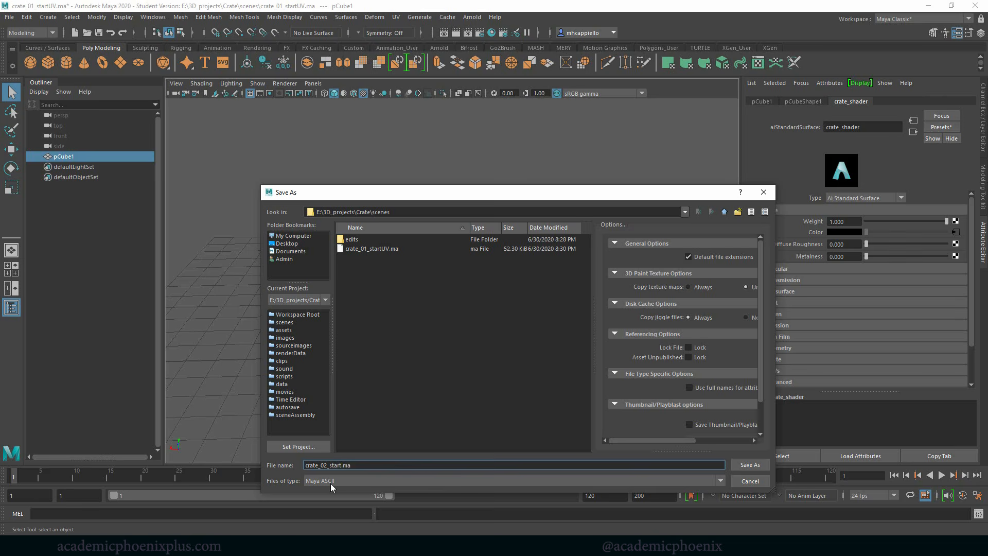
text(exuture)
key(Return)
Examine the cube from several angles and compare its wireframe, shaded and textured display modes
alt+drag(512, 278, 443, 304)
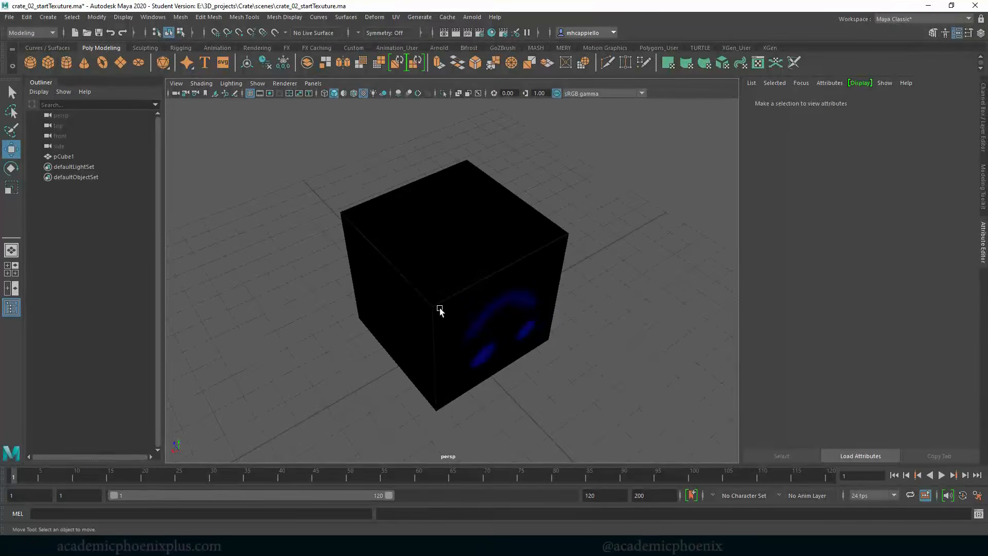
alt+drag(531, 313, 449, 291)
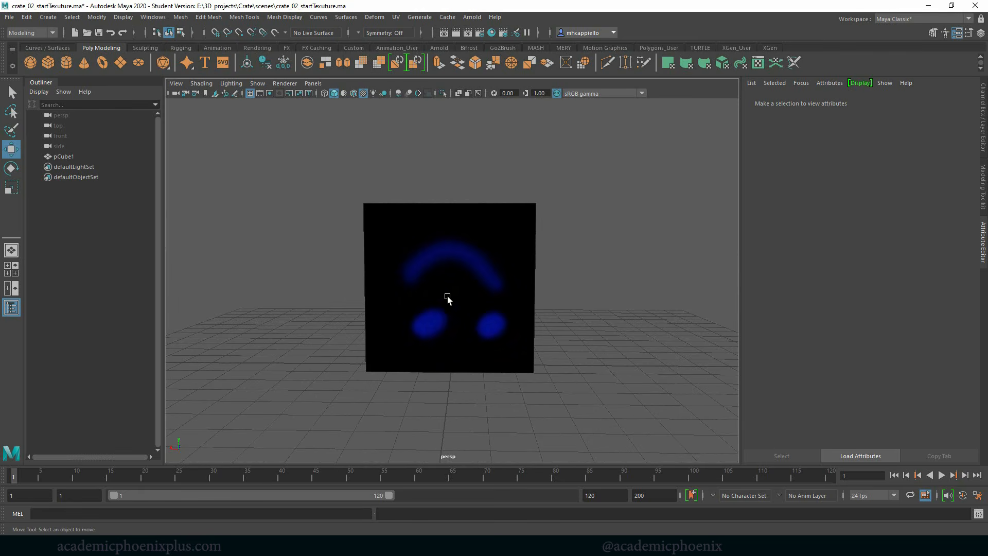
mouse_move(512, 377)
alt+mouse_down()
mouse_move(518, 393)
mouse_move(510, 388)
alt+mouse_up()
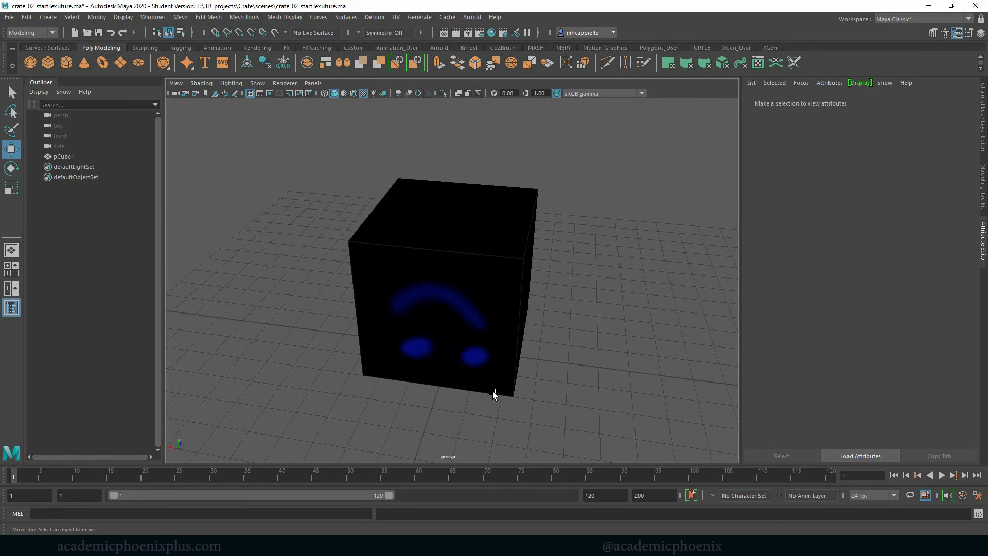
key(4)
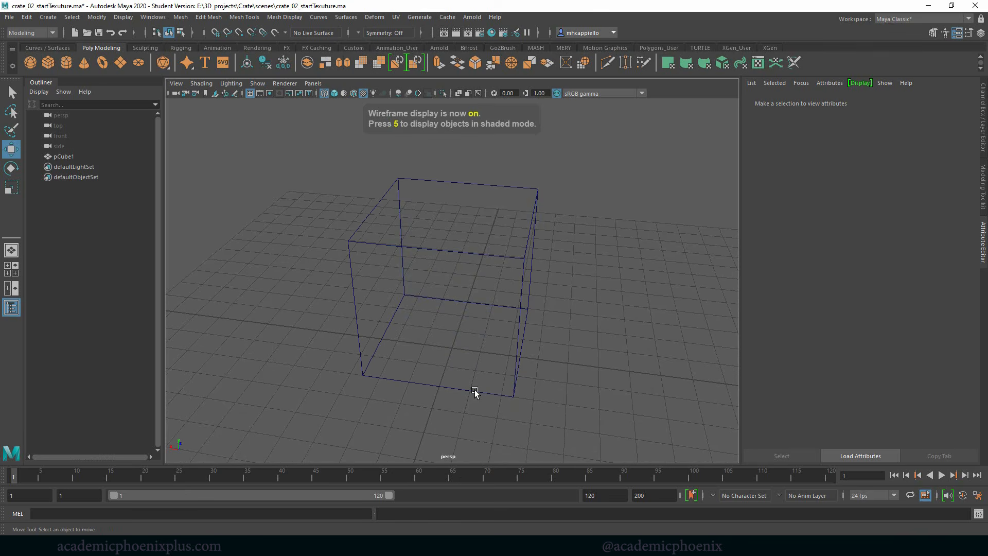
key(5)
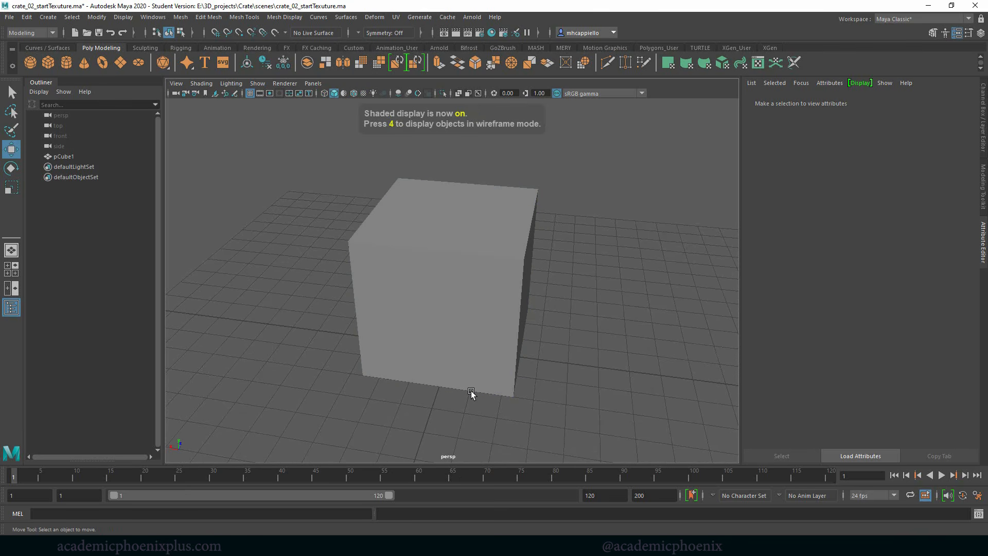
key(6)
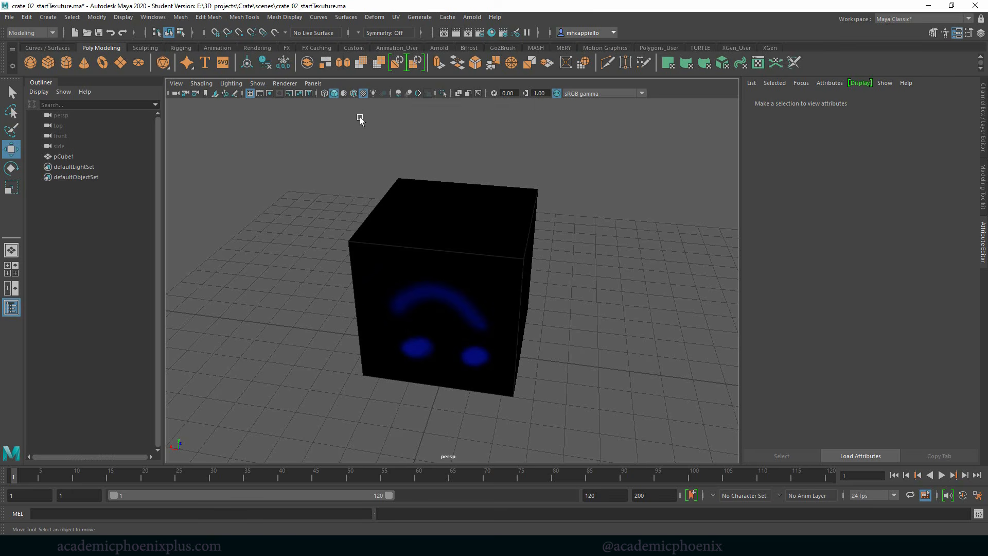
key(5)
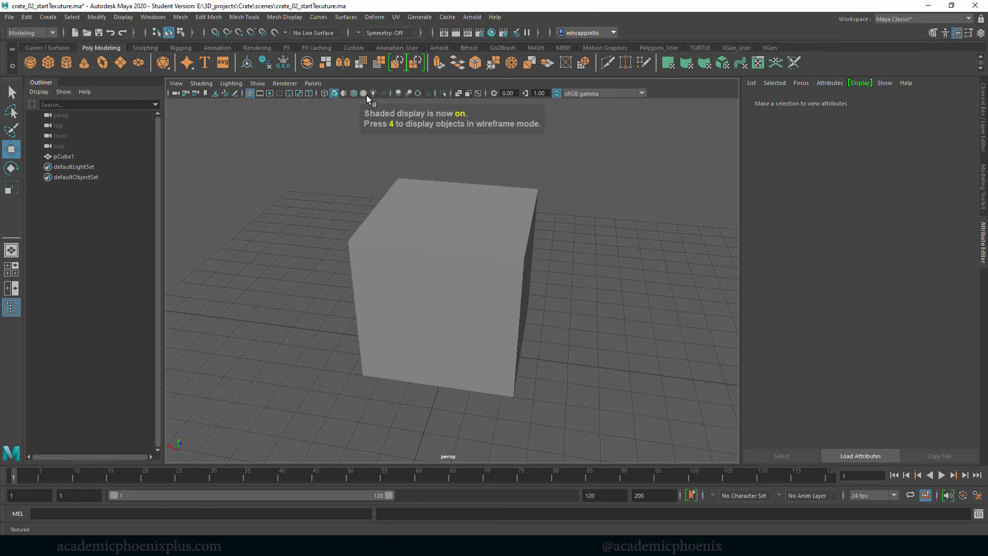
key(6)
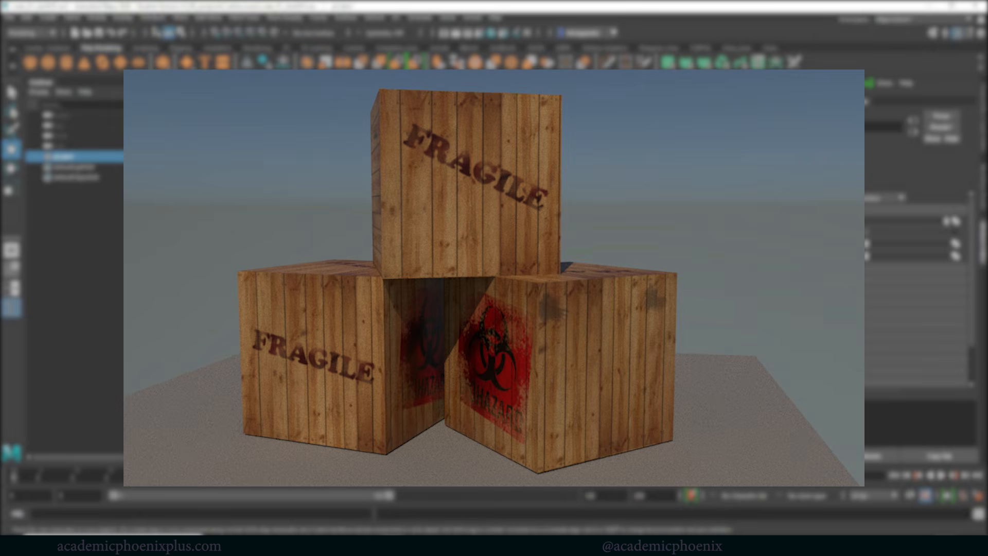
click(9, 19)
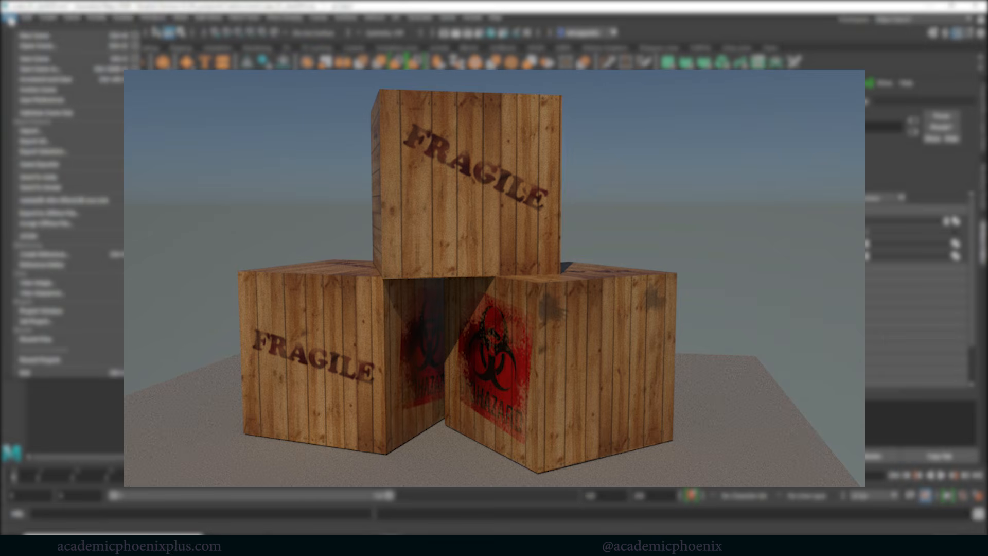